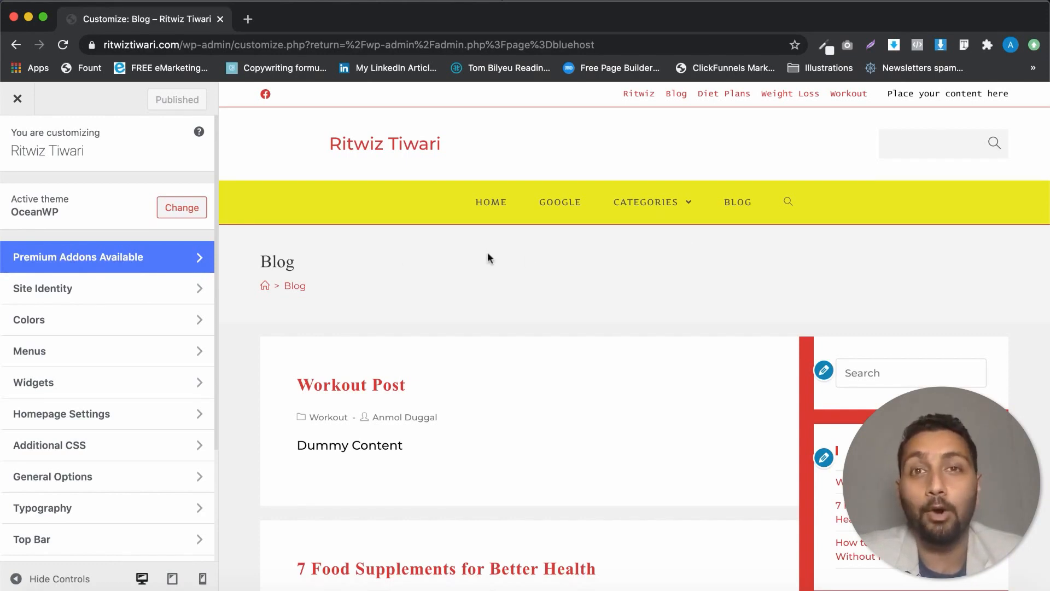
# Step: Close the theme customizer and open the site's list of installed plugins
pyautogui.click(16, 98)
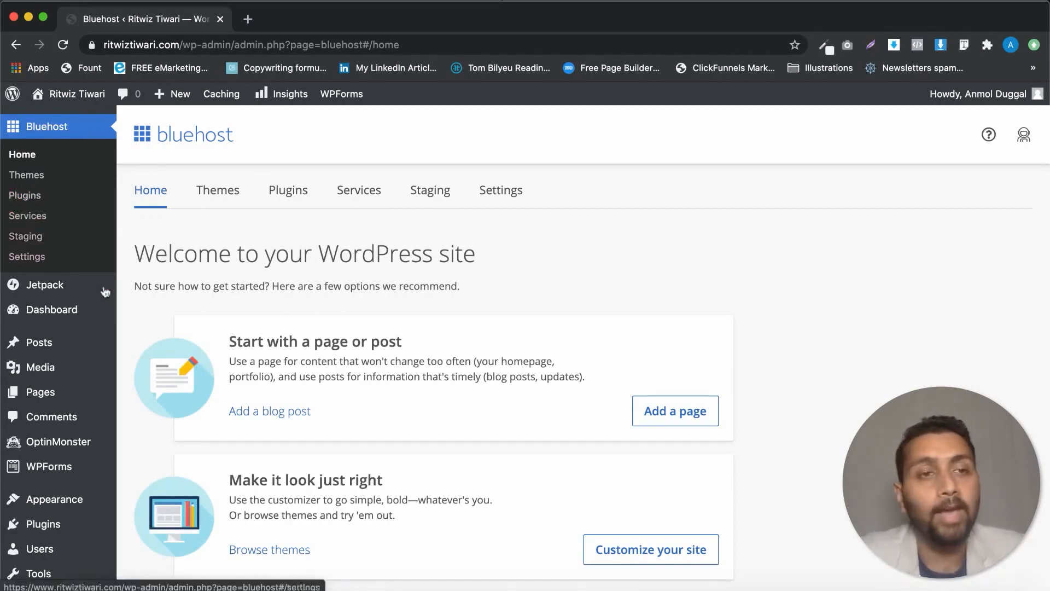
pyautogui.moveTo(112, 310)
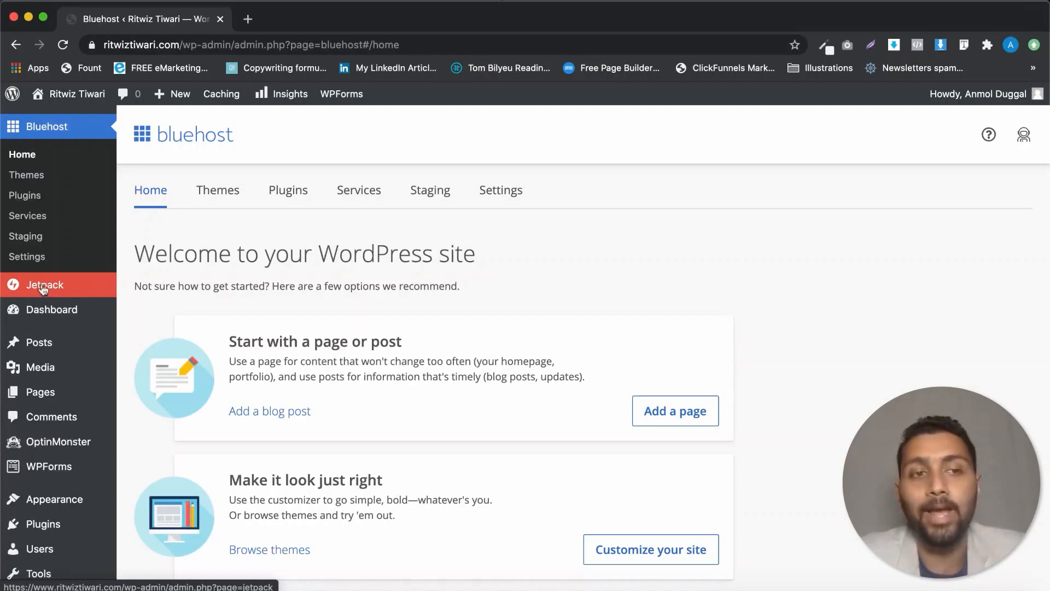
pyautogui.scroll(-3, 62, 312)
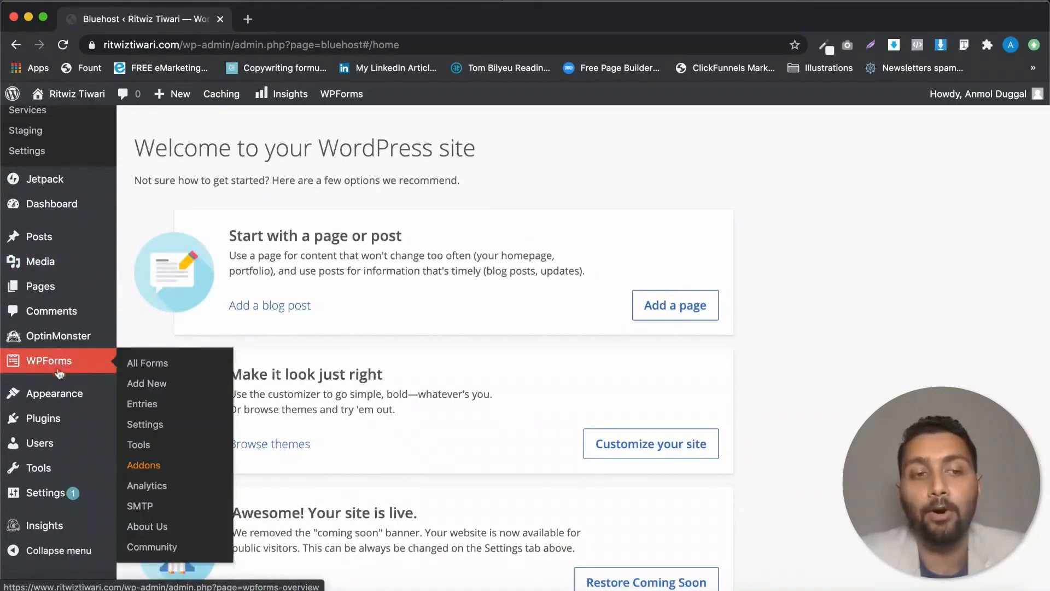
pyautogui.moveTo(59, 533)
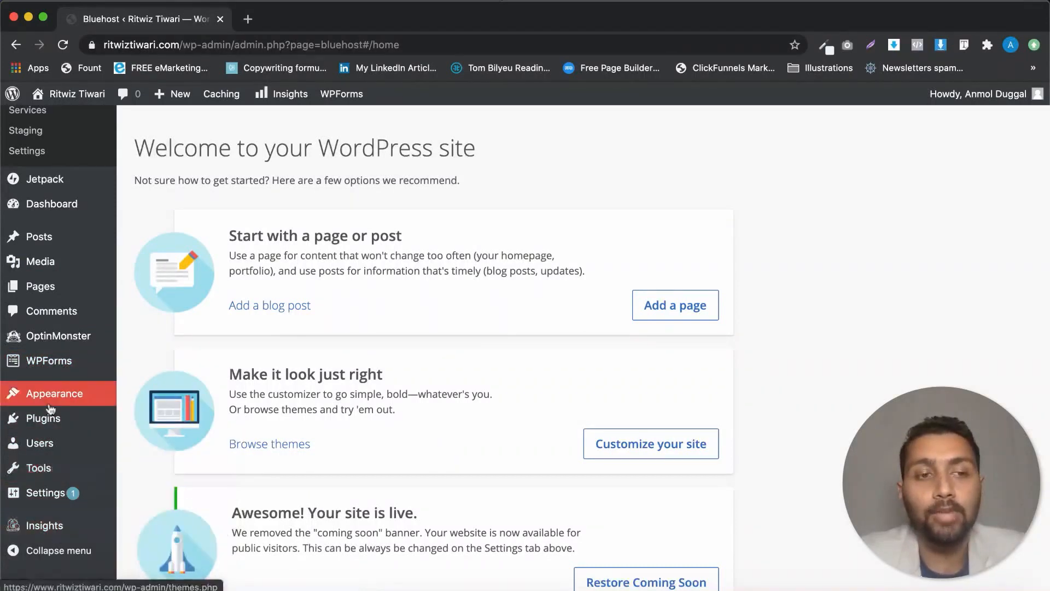
pyautogui.moveTo(73, 360)
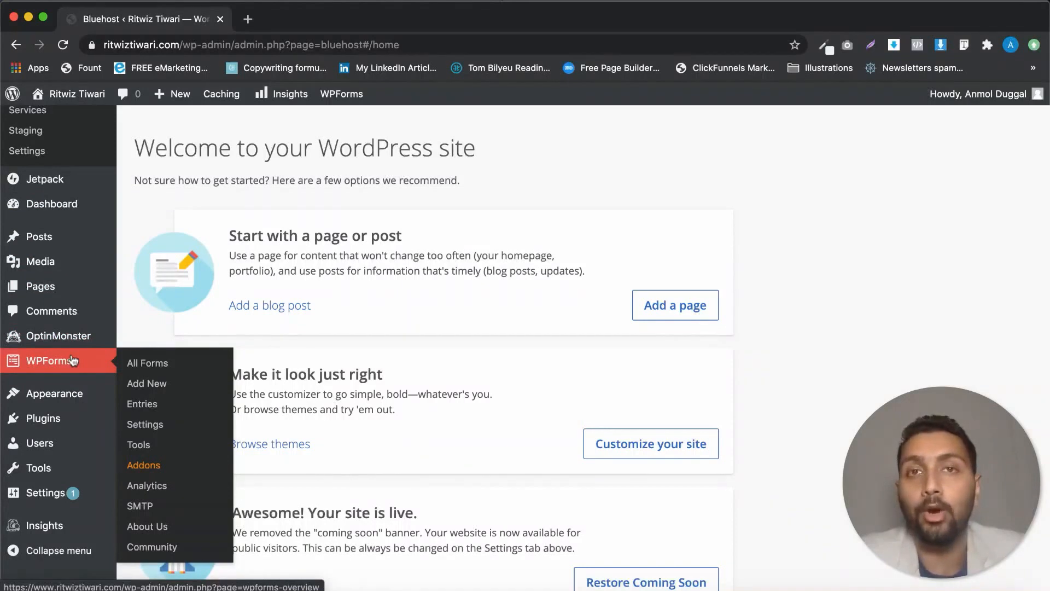
pyautogui.moveTo(60, 402)
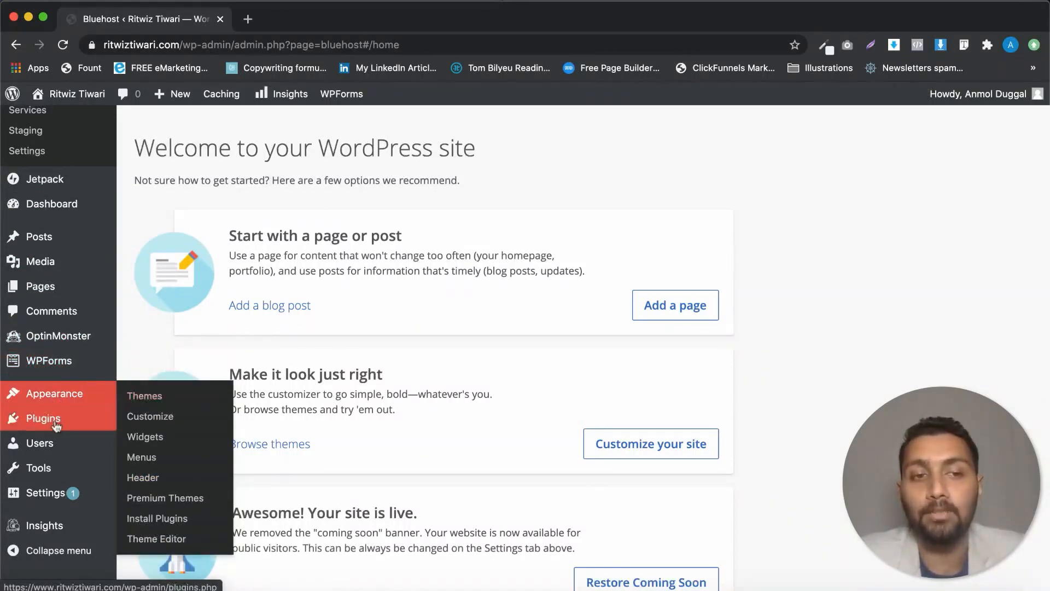
pyautogui.click(44, 426)
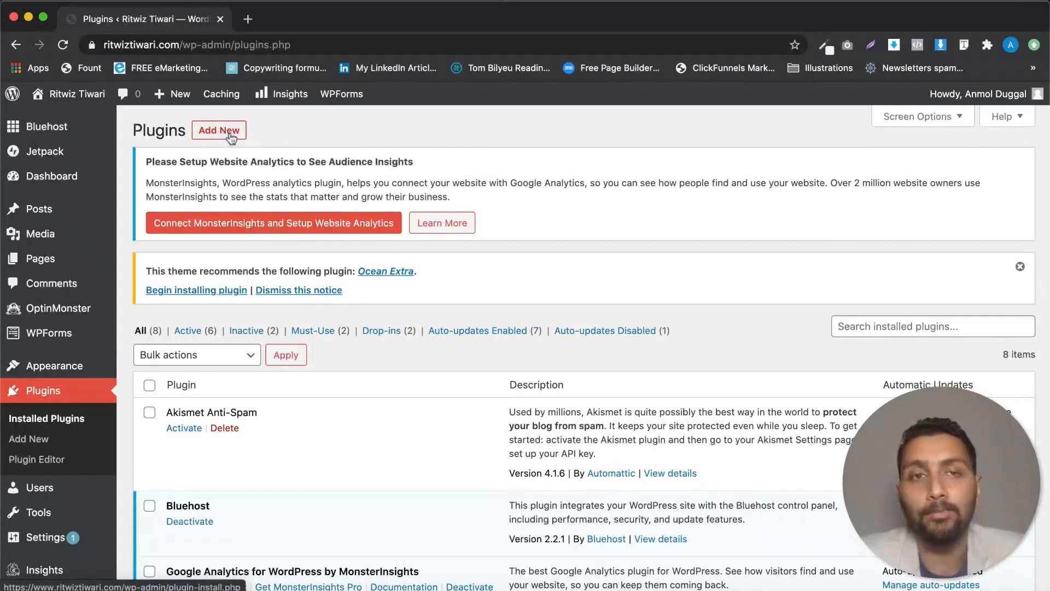
# Step: Review the installed plugins, delete the Hello Dolly plugin and confirm its removal
pyautogui.scroll(-3, 344, 329)
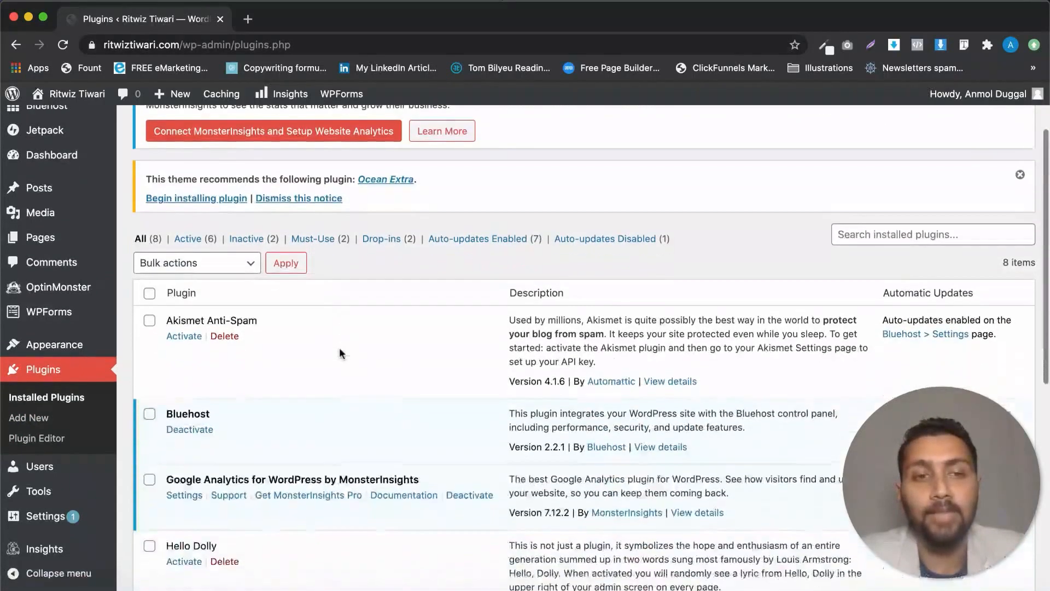
pyautogui.scroll(-1, 339, 353)
pyautogui.scroll(-2, 280, 335)
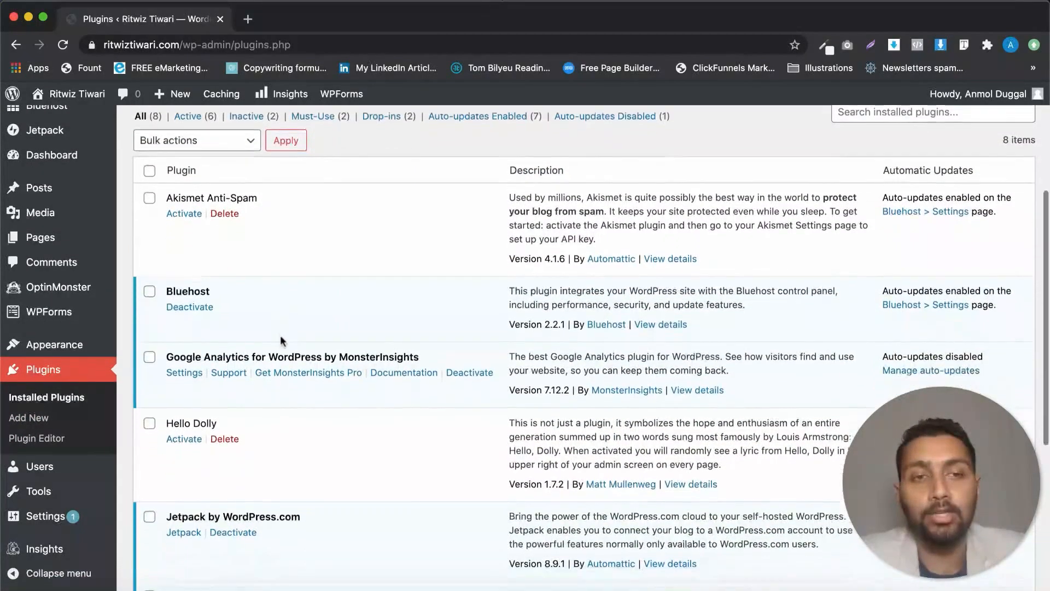
pyautogui.scroll(-4, 280, 335)
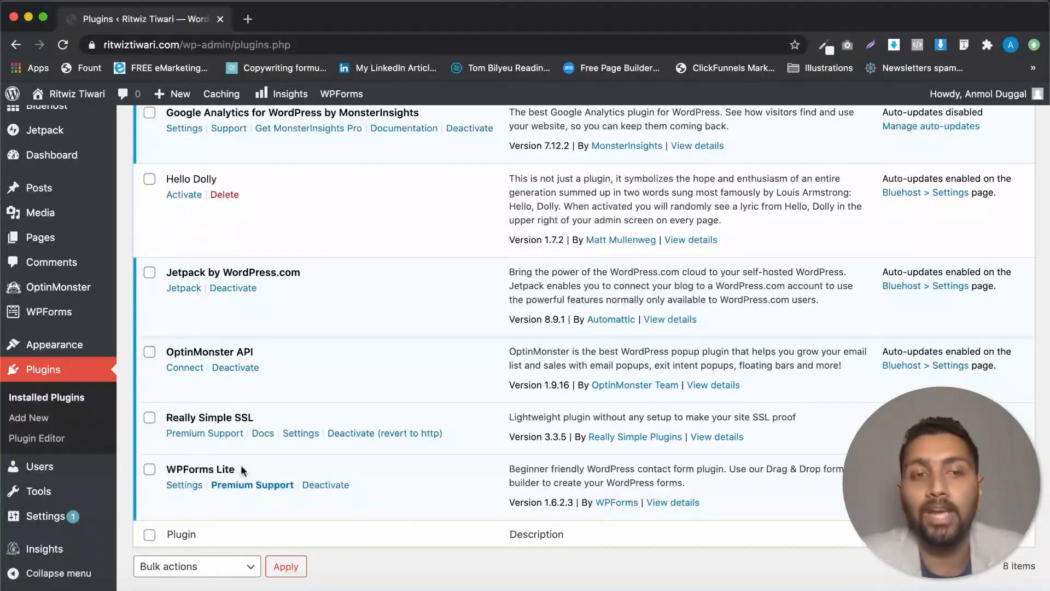
pyautogui.scroll(5, 226, 271)
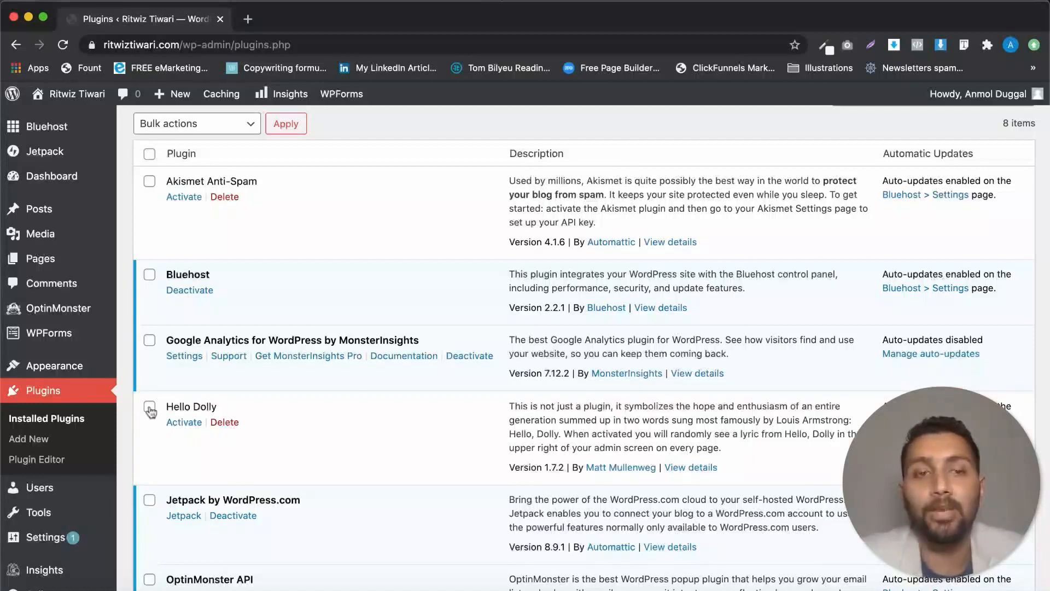
pyautogui.click(224, 422)
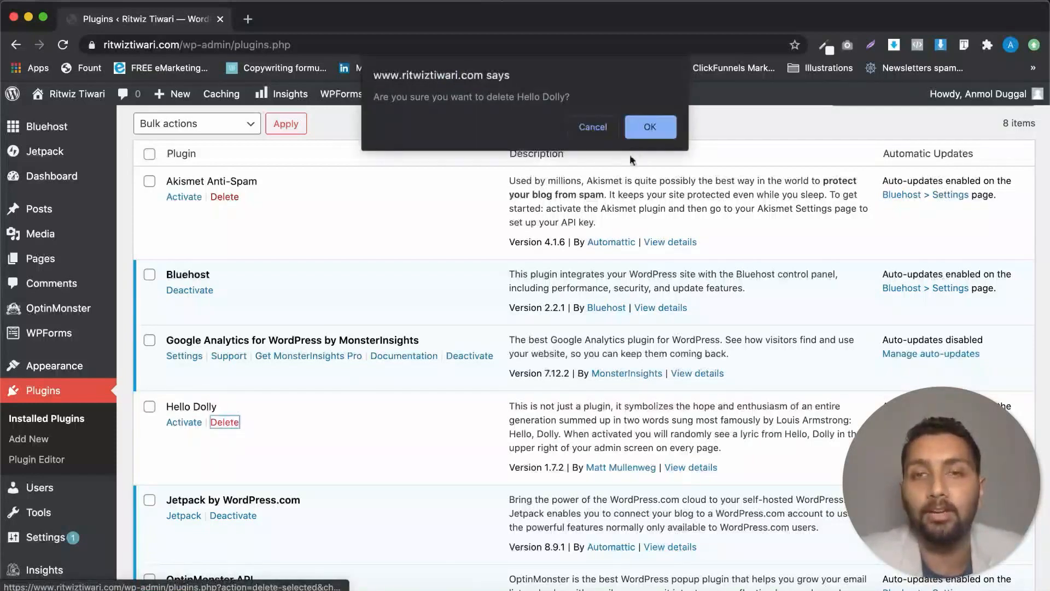
pyautogui.click(649, 125)
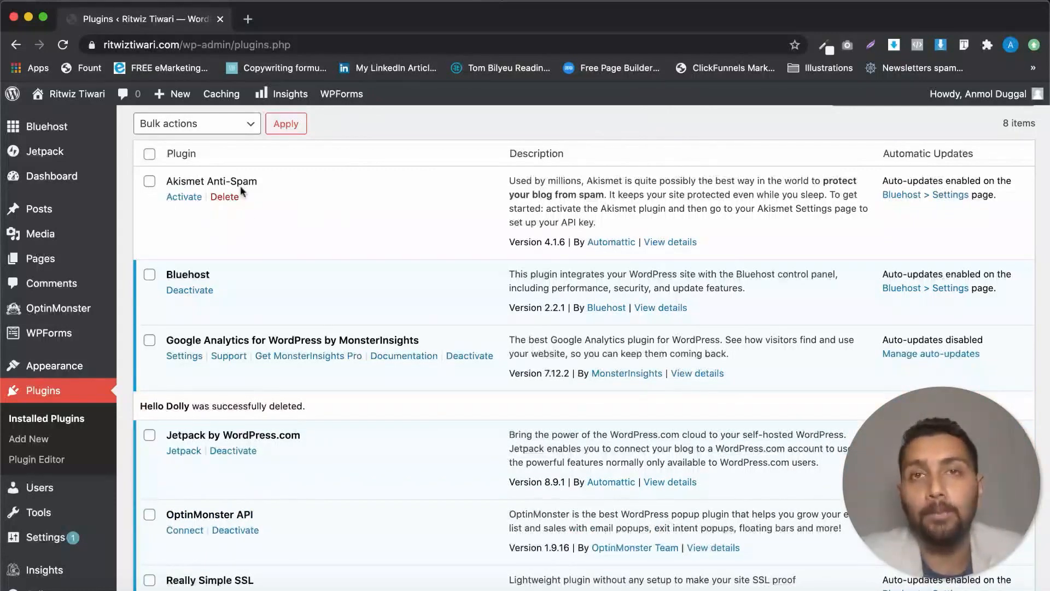
# Step: Activate the Akismet Anti-Spam plugin and start setting up its Akismet account
pyautogui.click(149, 181)
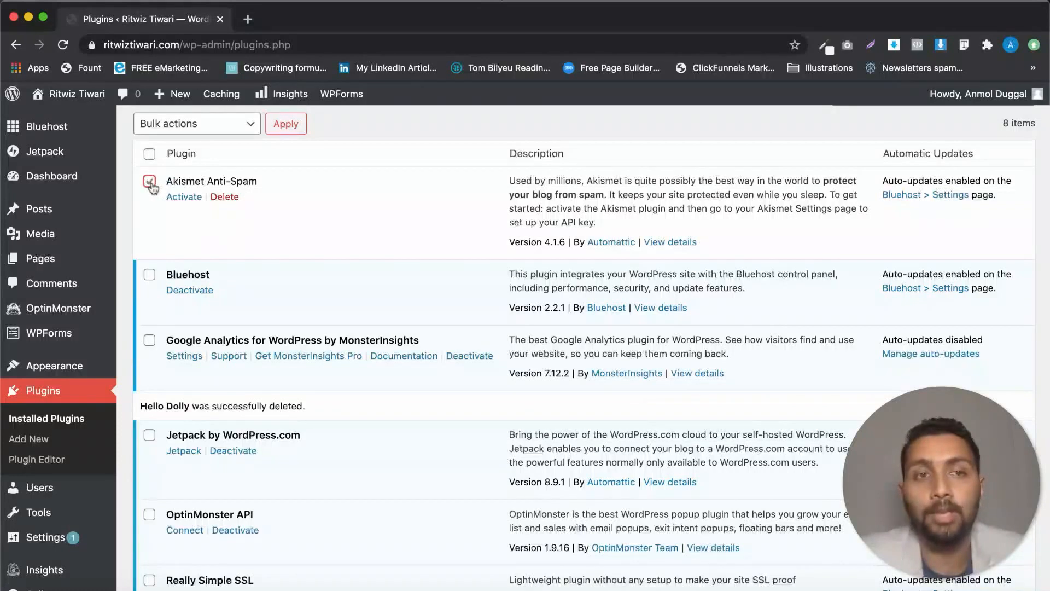
pyautogui.click(183, 197)
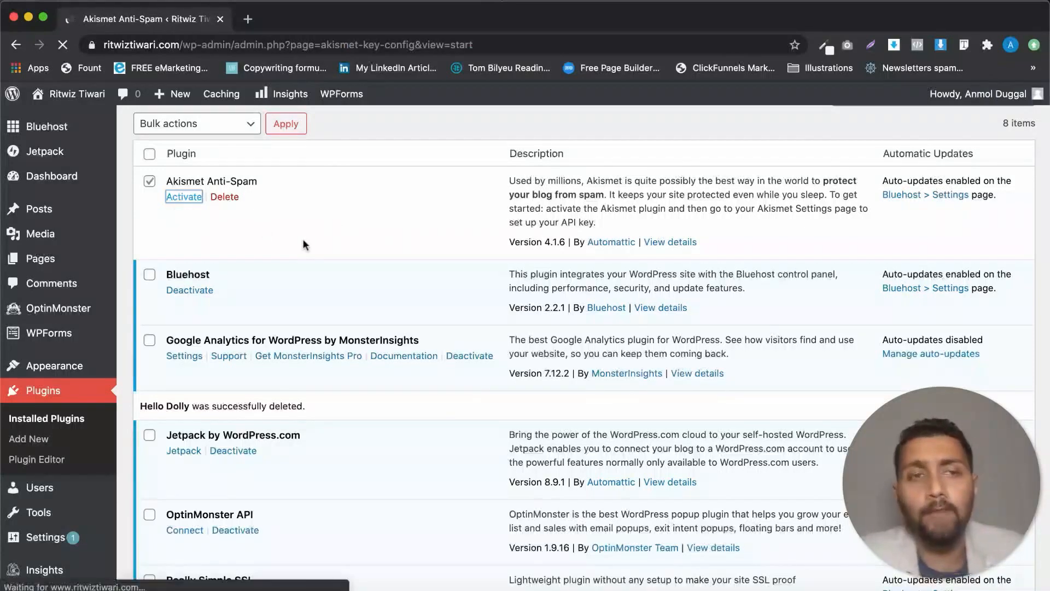
pyautogui.scroll(-2, 374, 403)
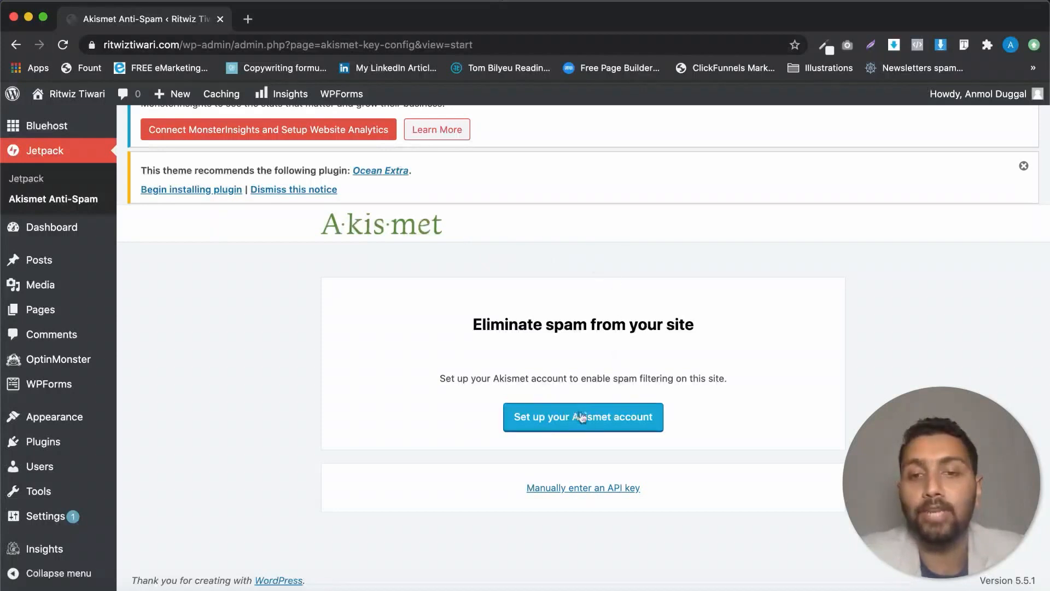
pyautogui.click(597, 419)
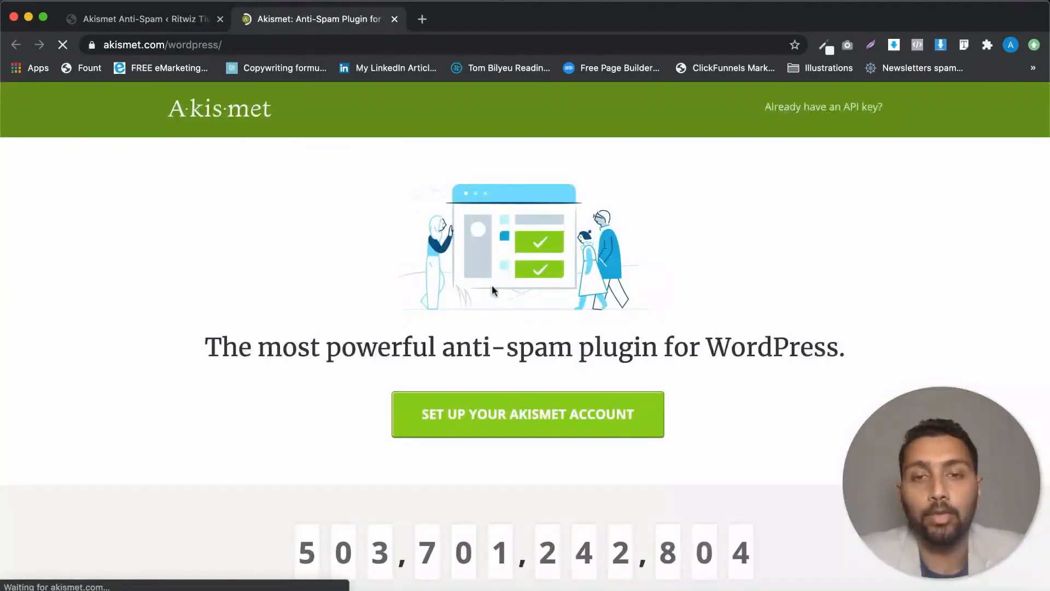
# Step: Continue to the Akismet subscription plans and choose the Personal plan for personal use
pyautogui.scroll(-2, 497, 298)
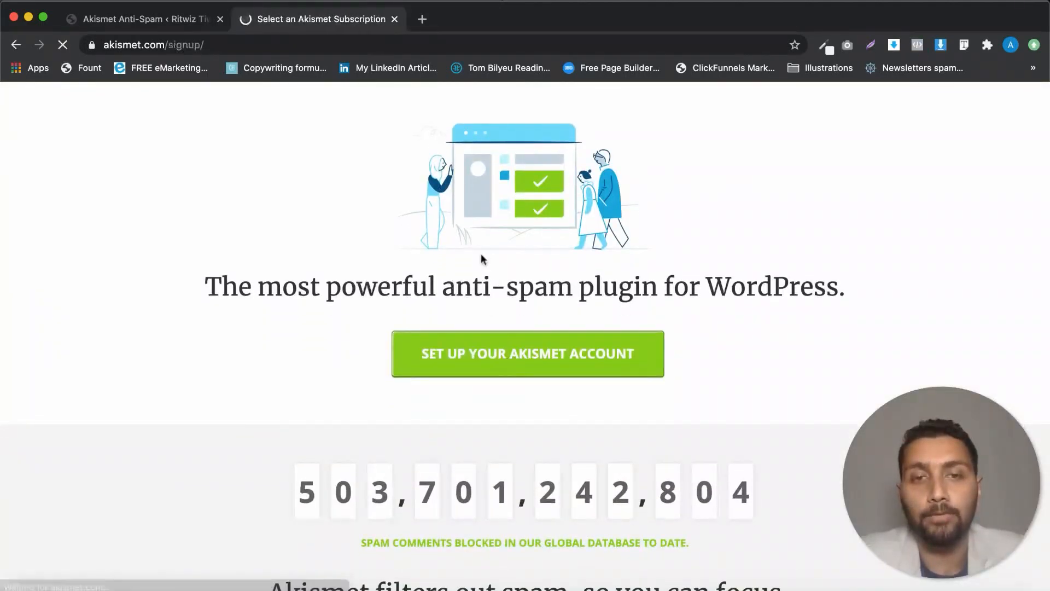
pyautogui.scroll(-2, 481, 255)
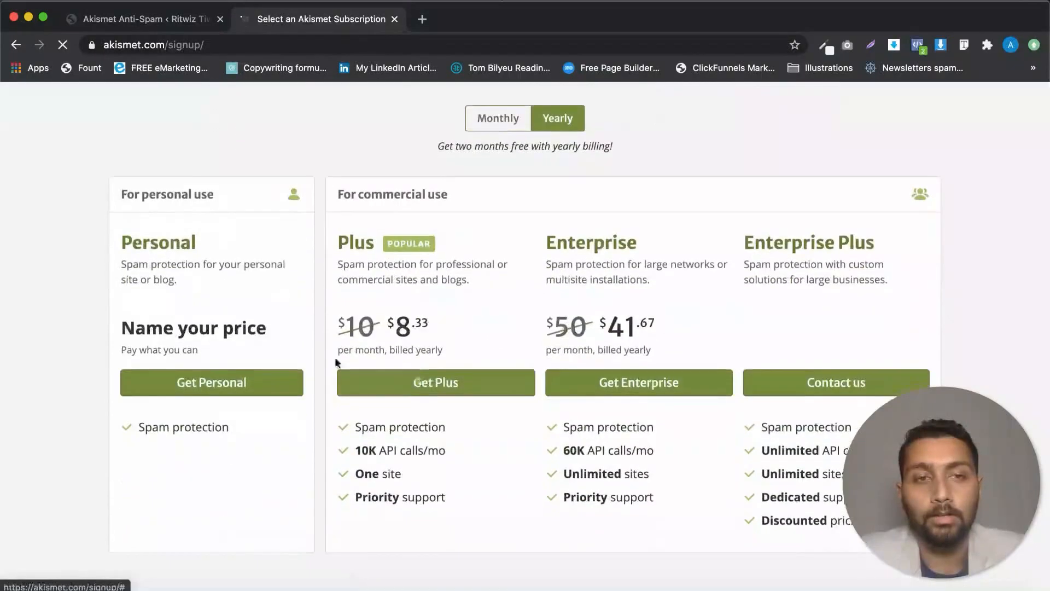
pyautogui.click(206, 385)
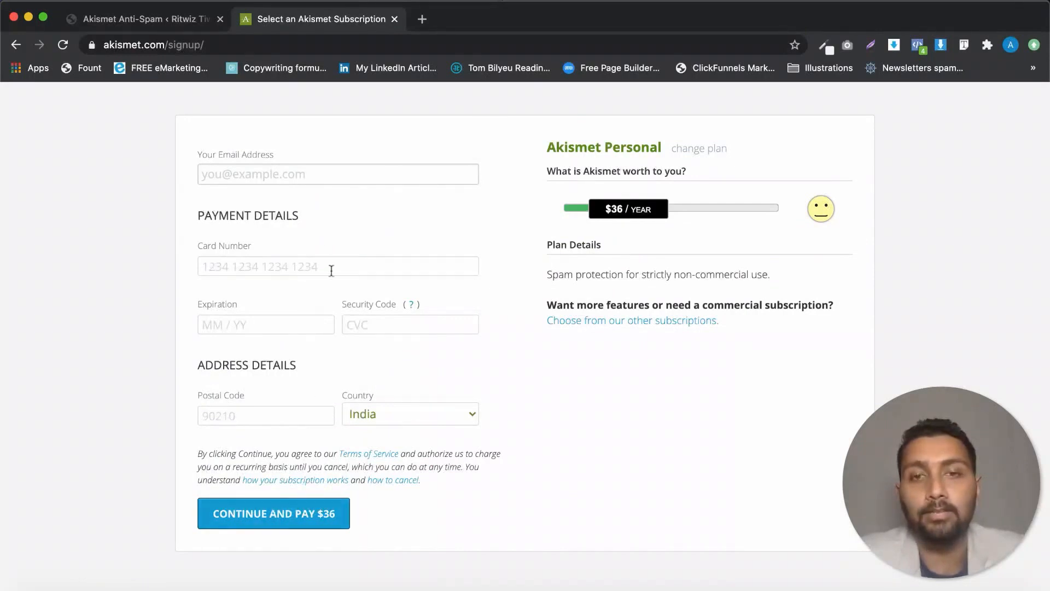
# Step: Fill in the account email address on the Akismet signup form and set the Personal plan's price to $0 per year
pyautogui.click(295, 173)
pyautogui.write('theanm')
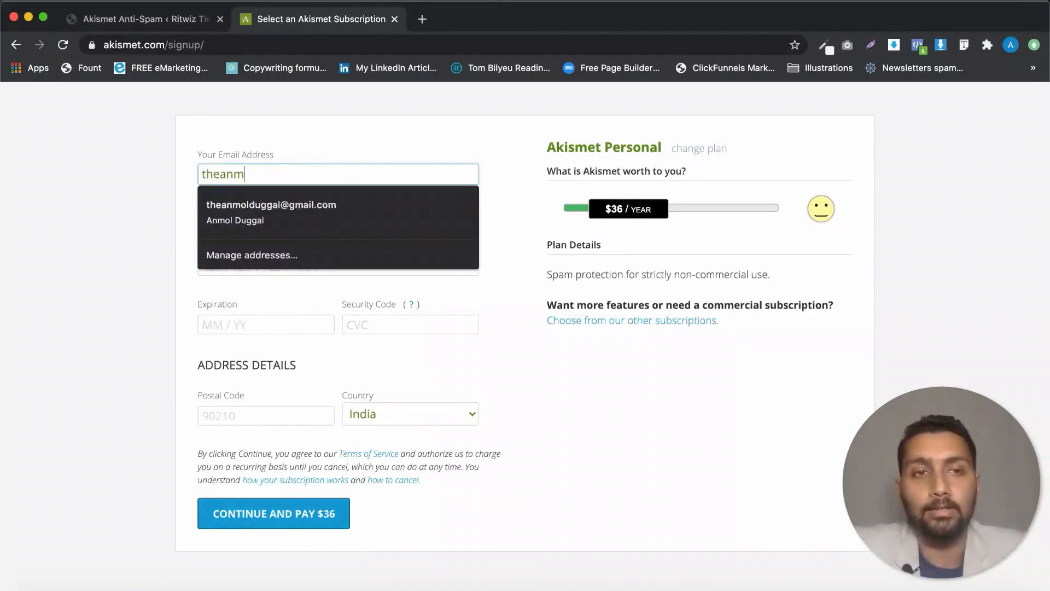
pyautogui.press('Down')
pyautogui.press('Tab')
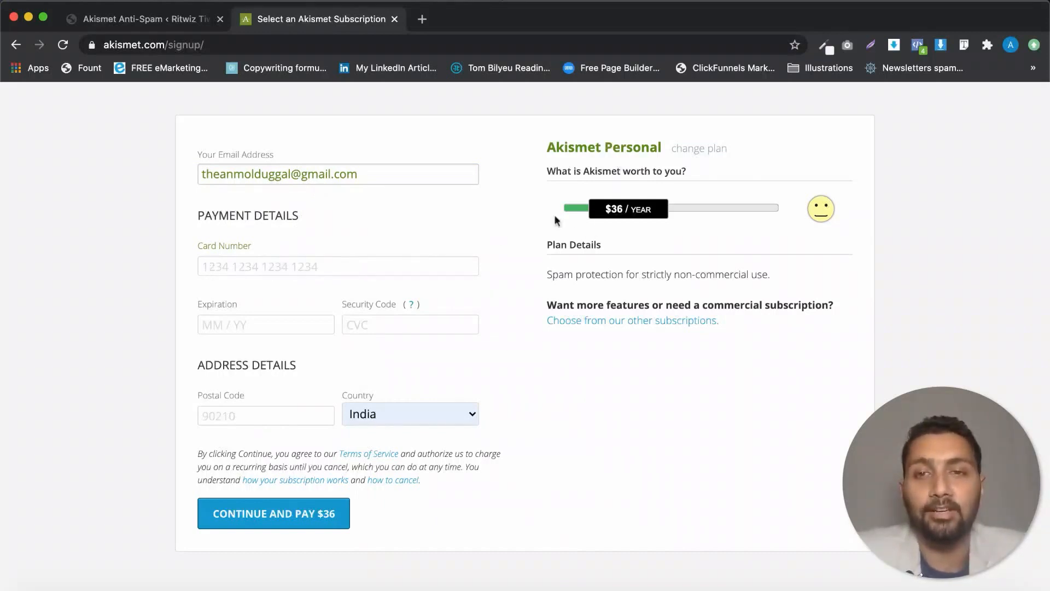
pyautogui.moveTo(620, 216); pyautogui.dragTo(562, 214)
# Step: Fill in the first and last name for the non-commercial license and enter the WordPress site's https address as the personal site URL
pyautogui.click(247, 266)
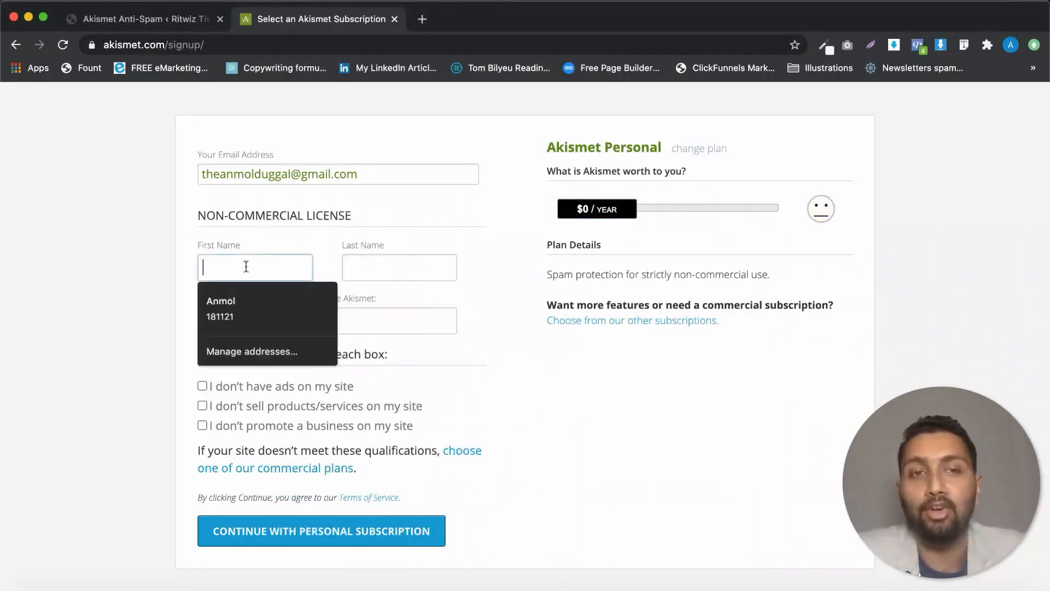
pyautogui.click(247, 299)
pyautogui.click(260, 327)
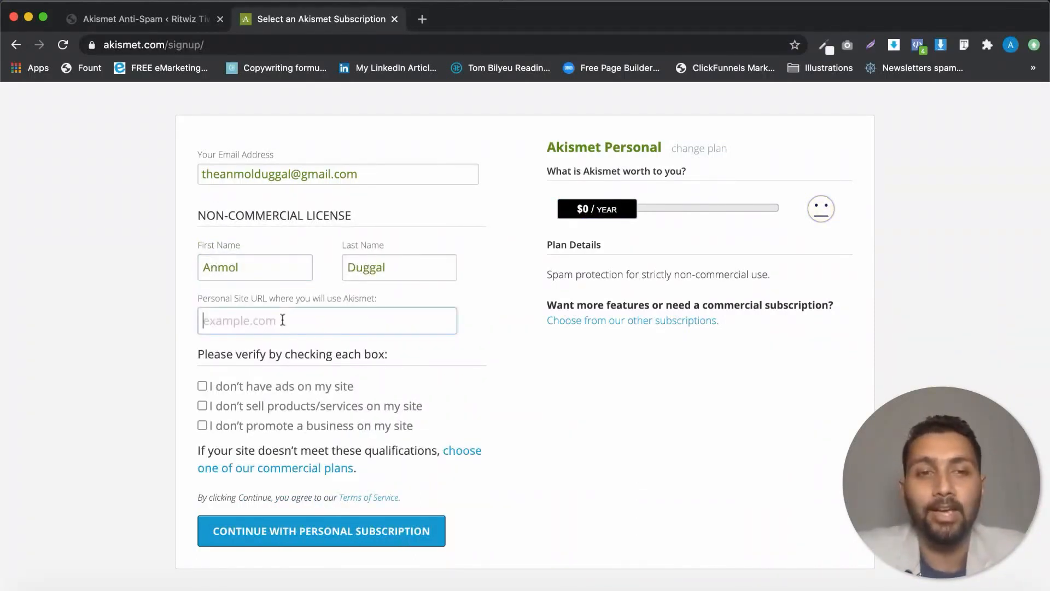
pyautogui.write('ht')
pyautogui.write('tps')
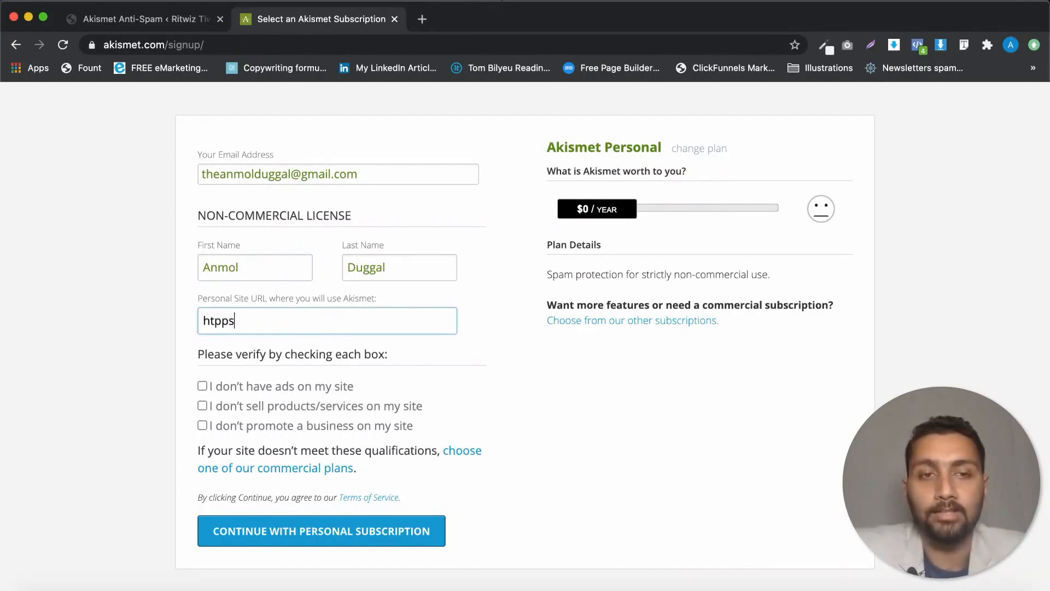
pyautogui.press('BackSpace')
pyautogui.press('BackSpace')
pyautogui.write(':/')
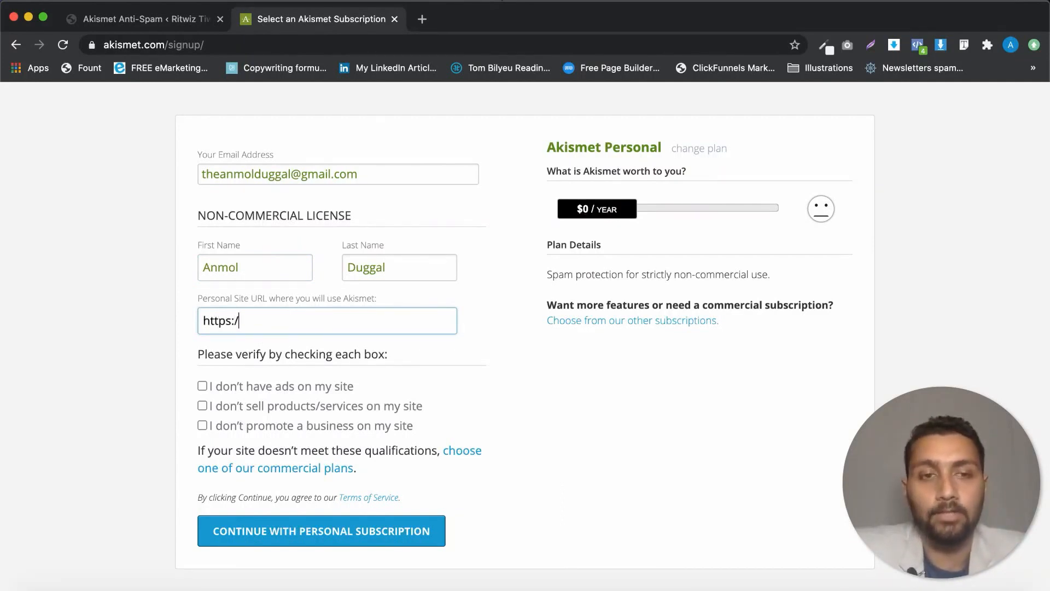
pyautogui.write('/ritwiz')
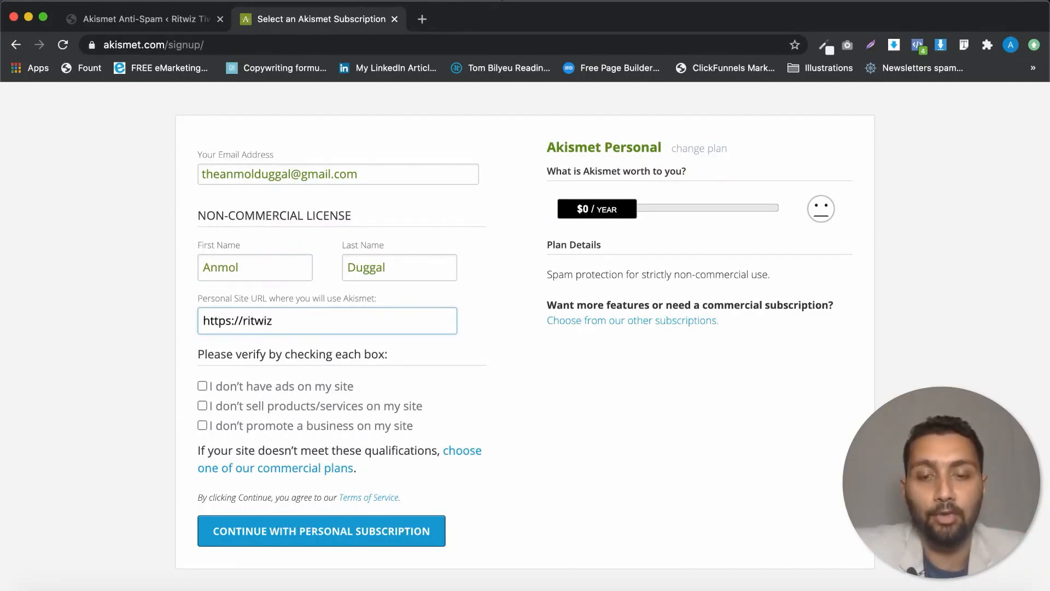
pyautogui.write('tiwari.com')
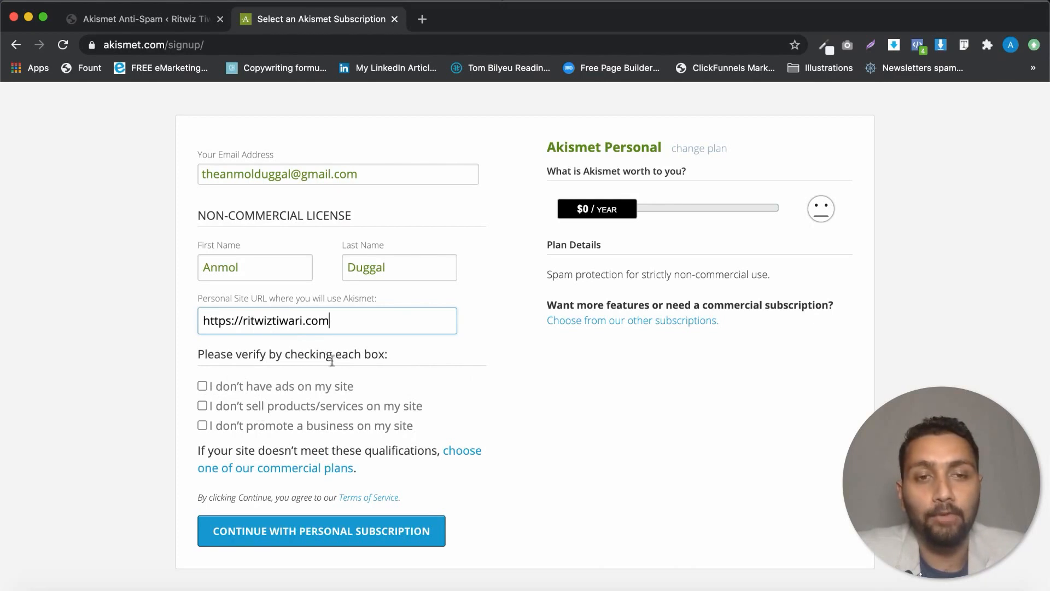
# Step: Confirm all three non-commercial statements: no ads, no products or services sold, and no business promoted on the site
pyautogui.click(203, 387)
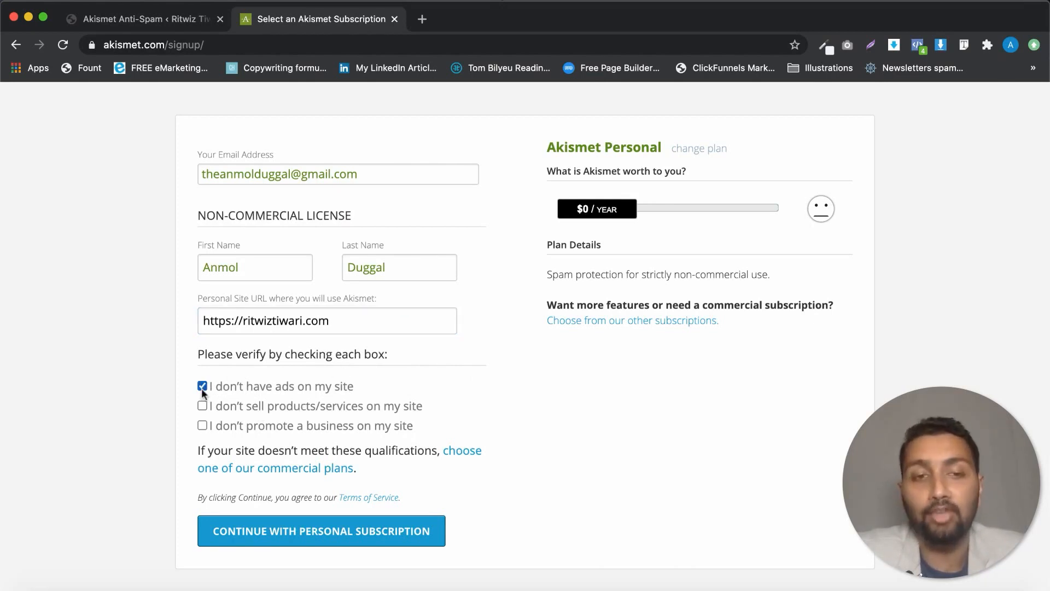
pyautogui.click(201, 424)
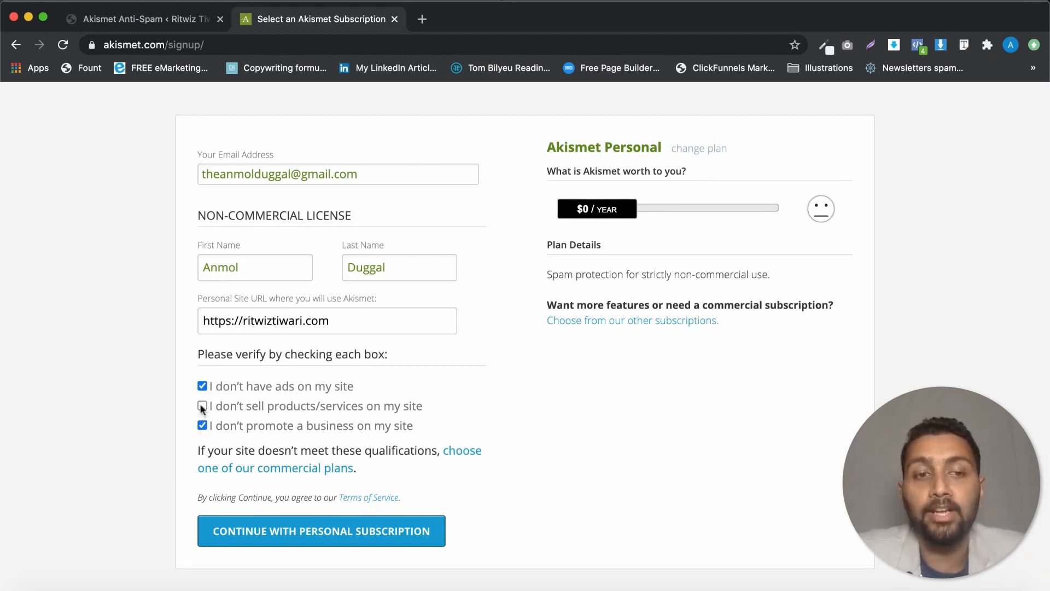
pyautogui.click(202, 405)
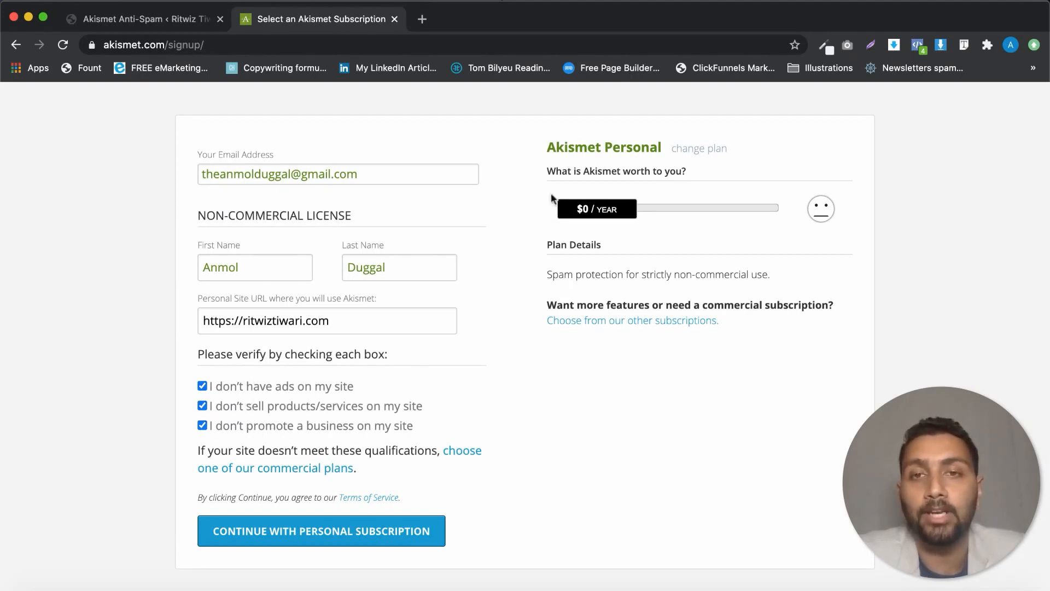
# Step: Try a price of $18 per year, return it to $0, and continue with the personal subscription
pyautogui.moveTo(583, 210); pyautogui.dragTo(587, 206)
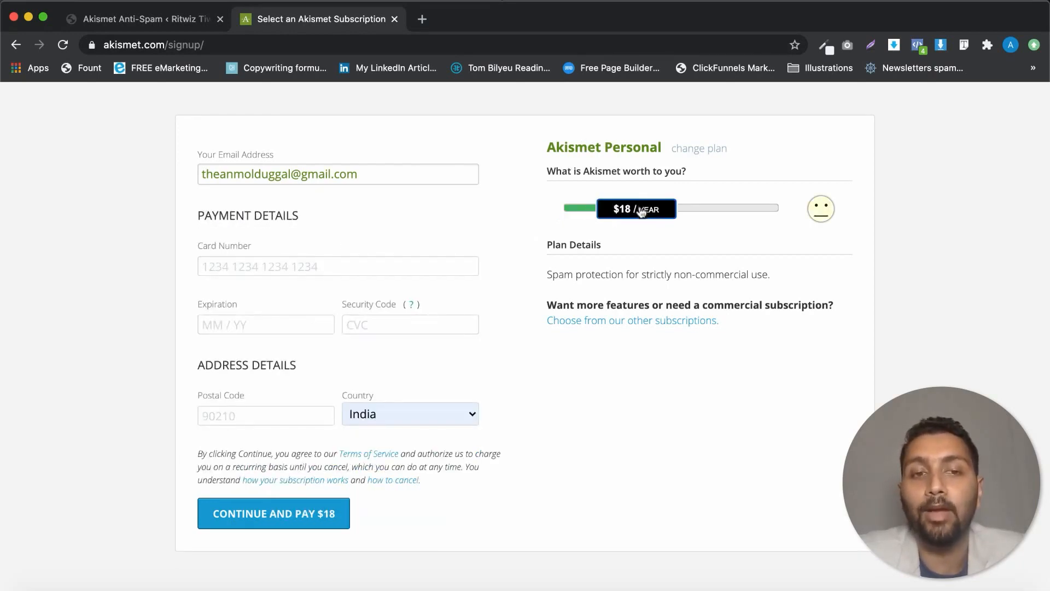
pyautogui.moveTo(642, 213); pyautogui.dragTo(520, 215)
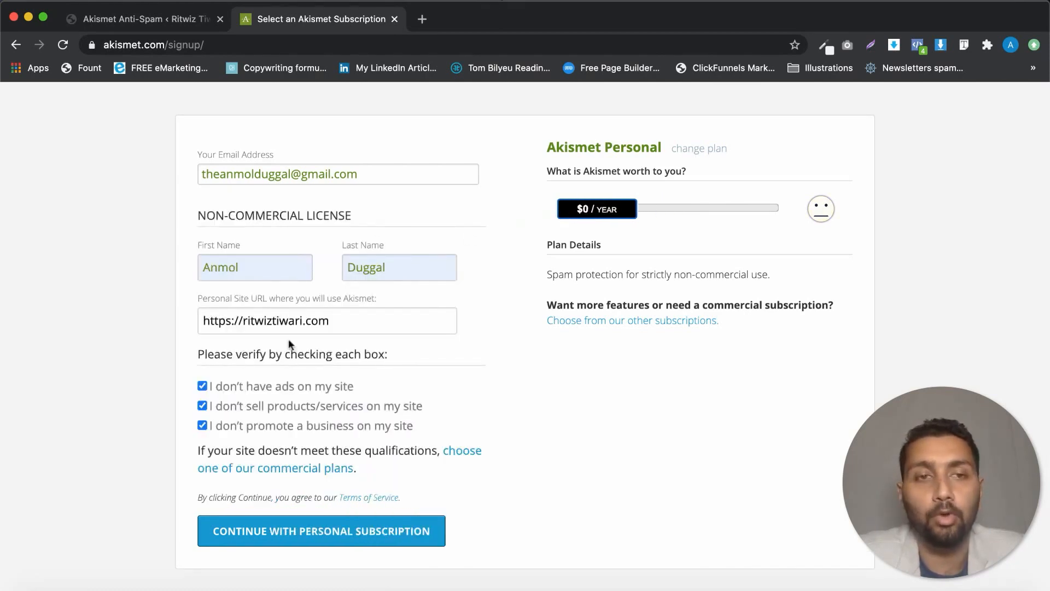
pyautogui.click(287, 529)
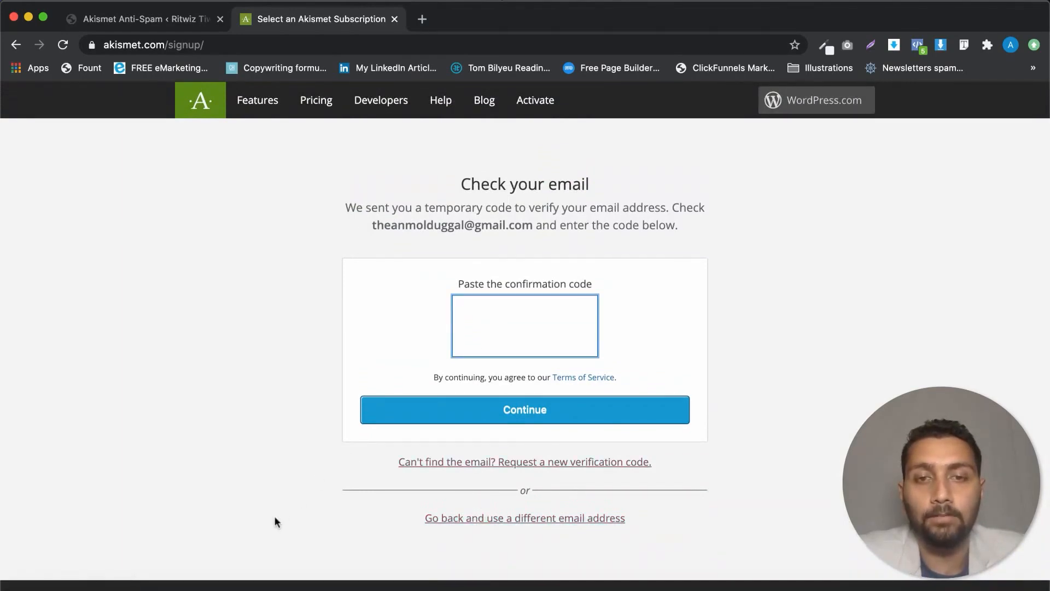
# Step: Copy the verification code from the Akismet Support email in Mail, paste it into the confirmation code field, and continue the signup
pyautogui.click(232, 577)
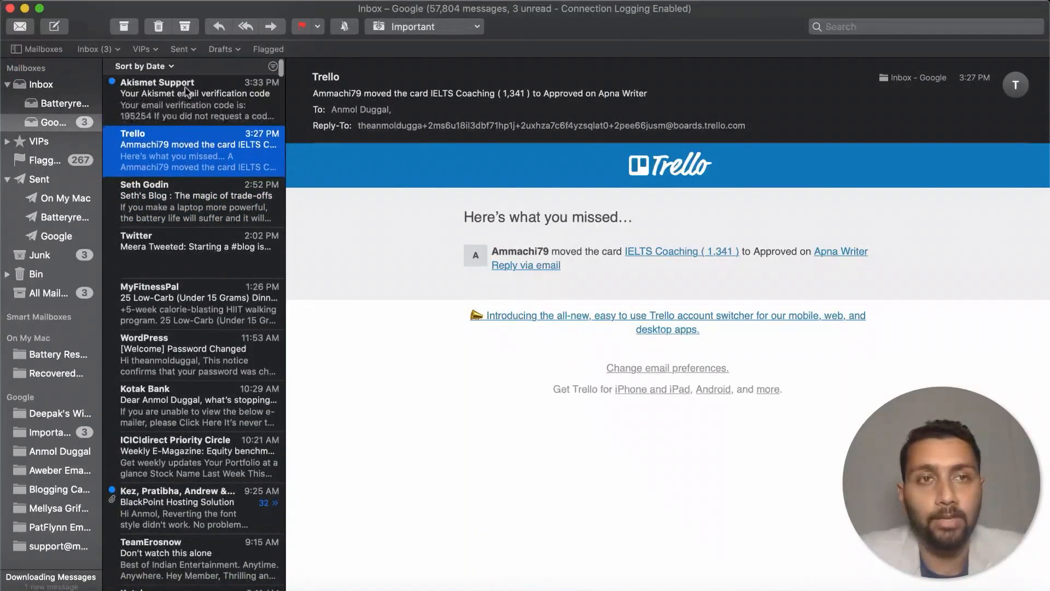
pyautogui.click(187, 92)
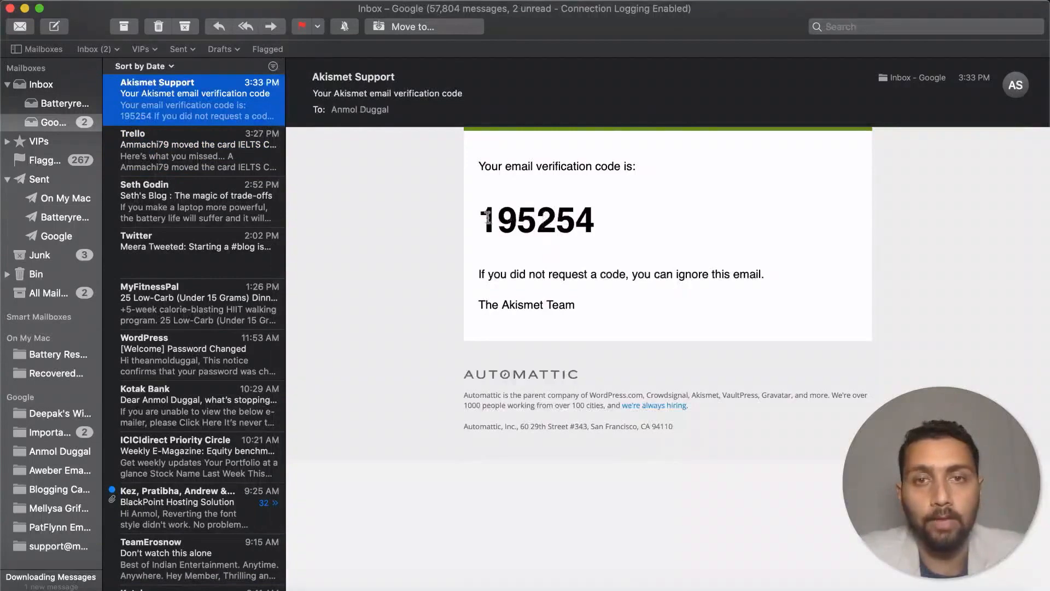
pyautogui.moveTo(595, 284); pyautogui.dragTo(488, 282)
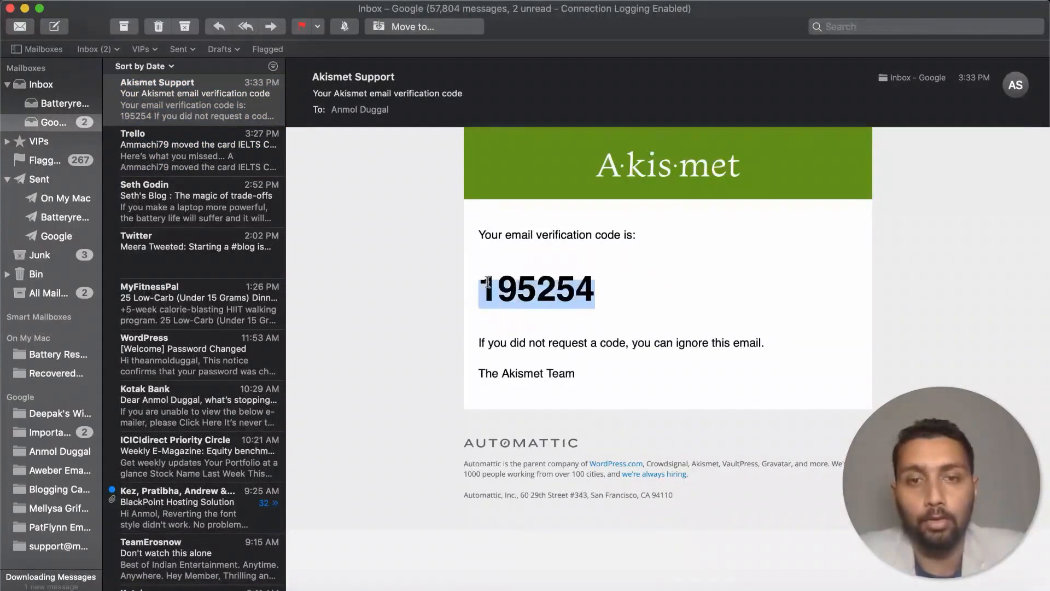
pyautogui.press('super+c')
pyautogui.press('super+Tab')
pyautogui.press('super+v')
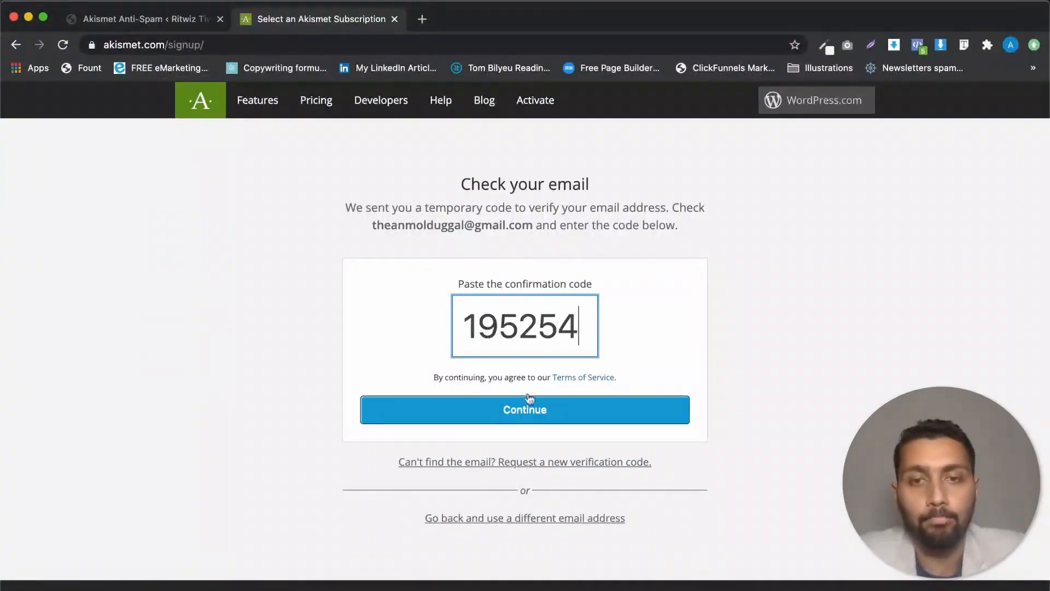
pyautogui.click(524, 408)
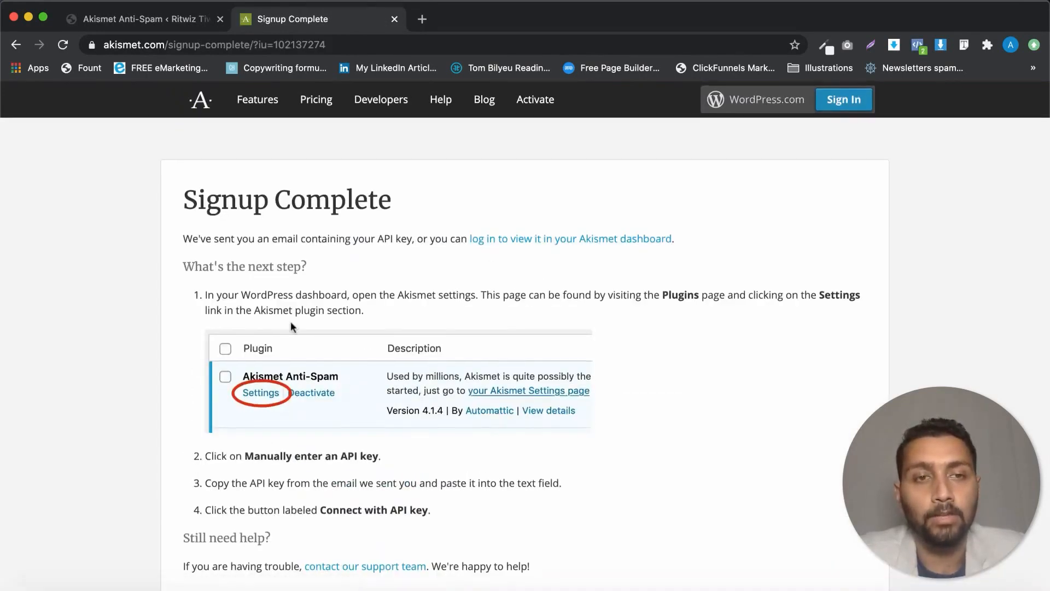
# Step: Open the Akismet Anti-Spam plugin's settings from the WordPress site's installed plugins and choose to enter an API key manually
pyautogui.scroll(-3, 290, 321)
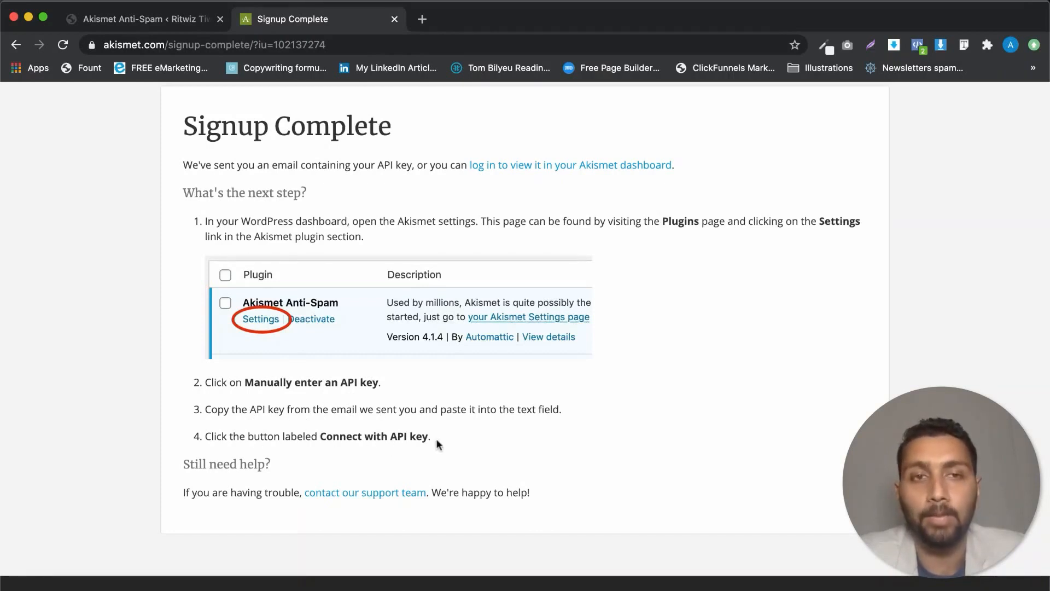
pyautogui.scroll(3, 398, 314)
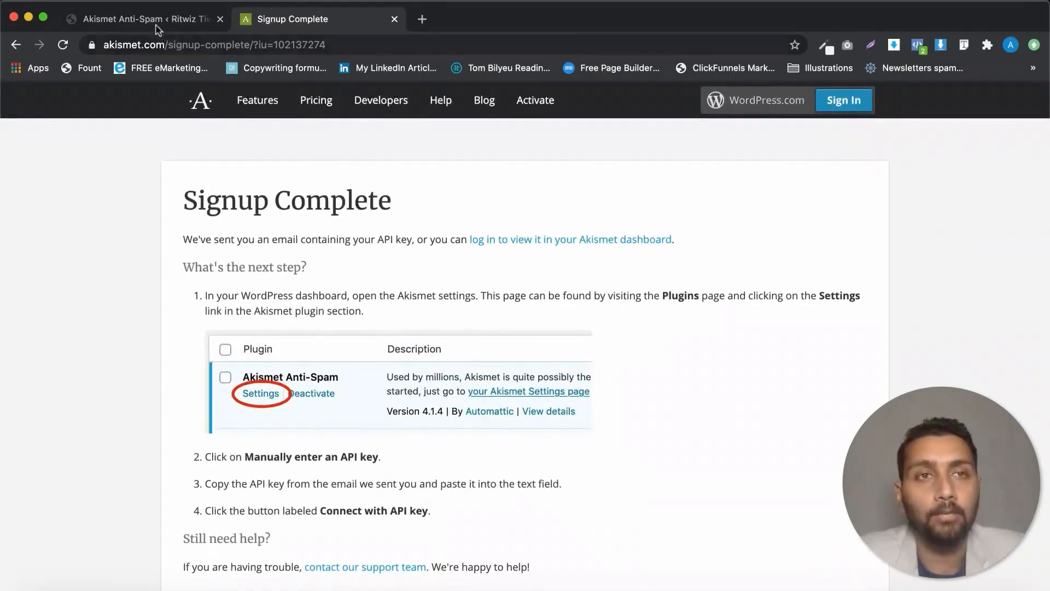
pyautogui.click(158, 21)
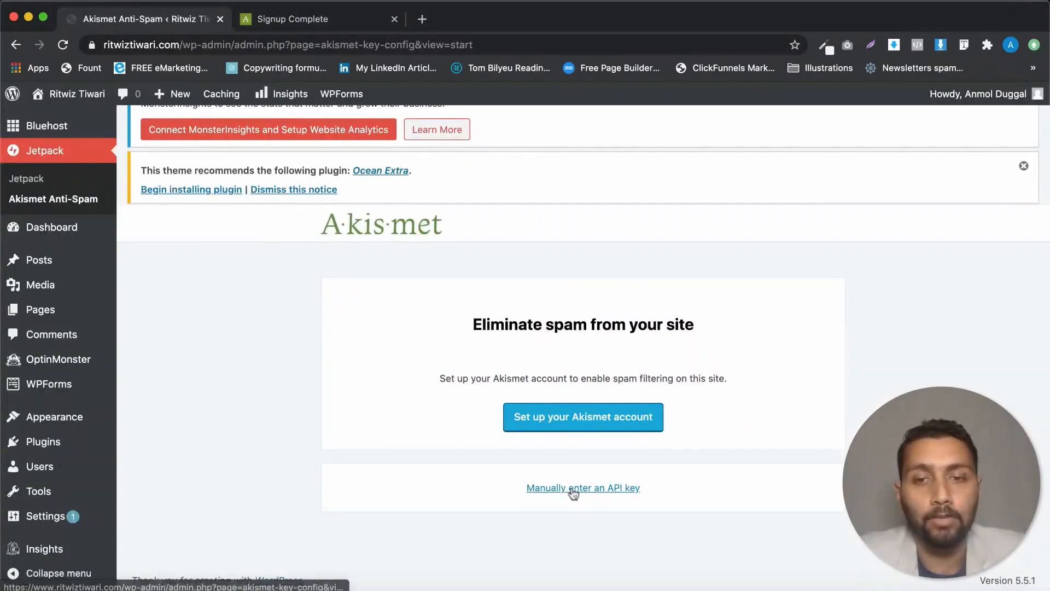
pyautogui.click(320, 24)
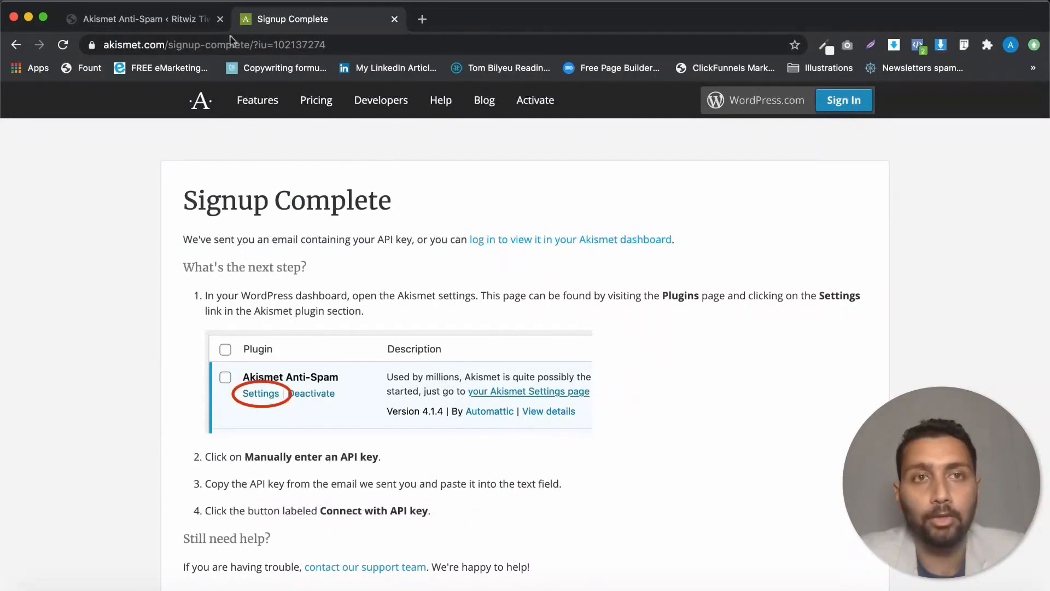
pyautogui.click(177, 21)
pyautogui.click(43, 441)
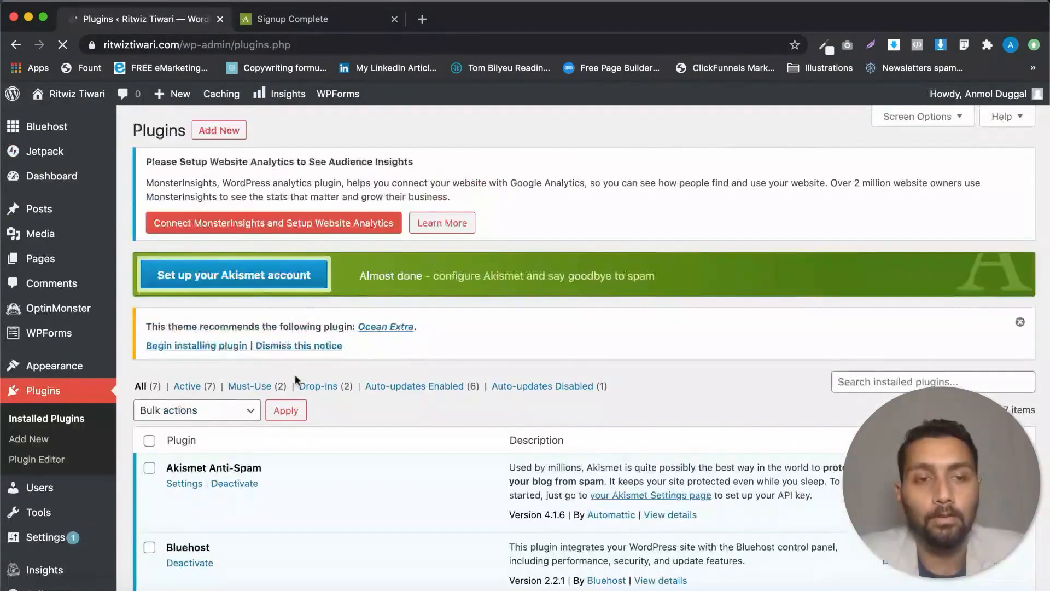
pyautogui.scroll(-3, 211, 390)
pyautogui.click(182, 348)
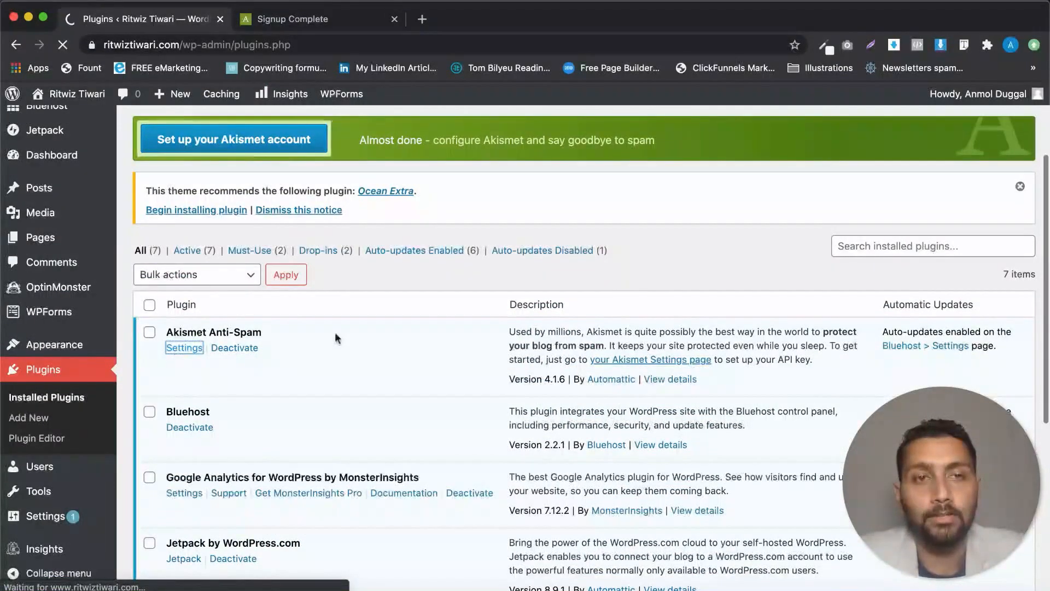
pyautogui.scroll(-2, 334, 335)
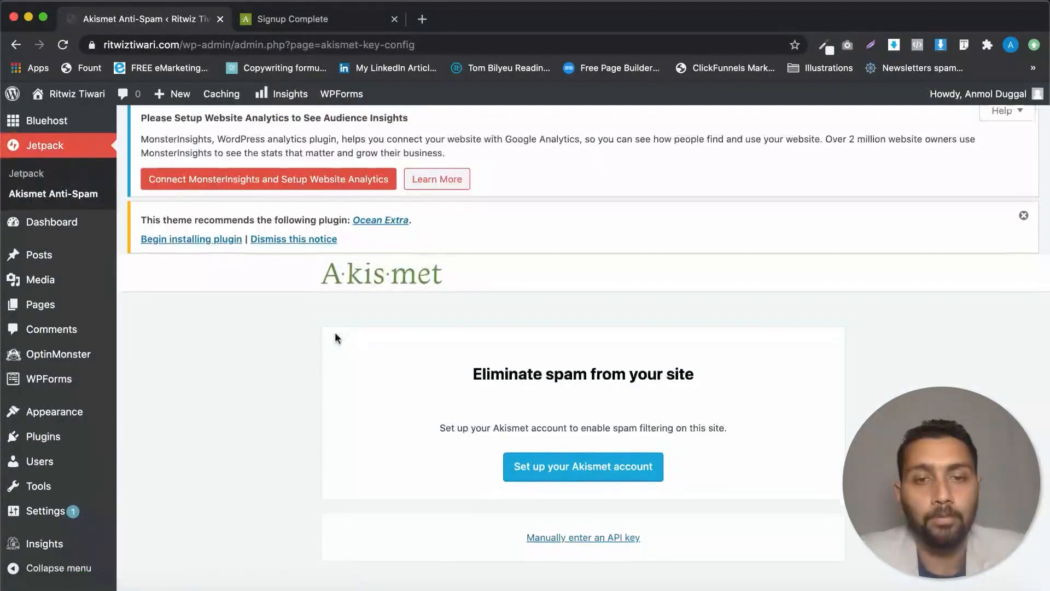
pyautogui.click(535, 486)
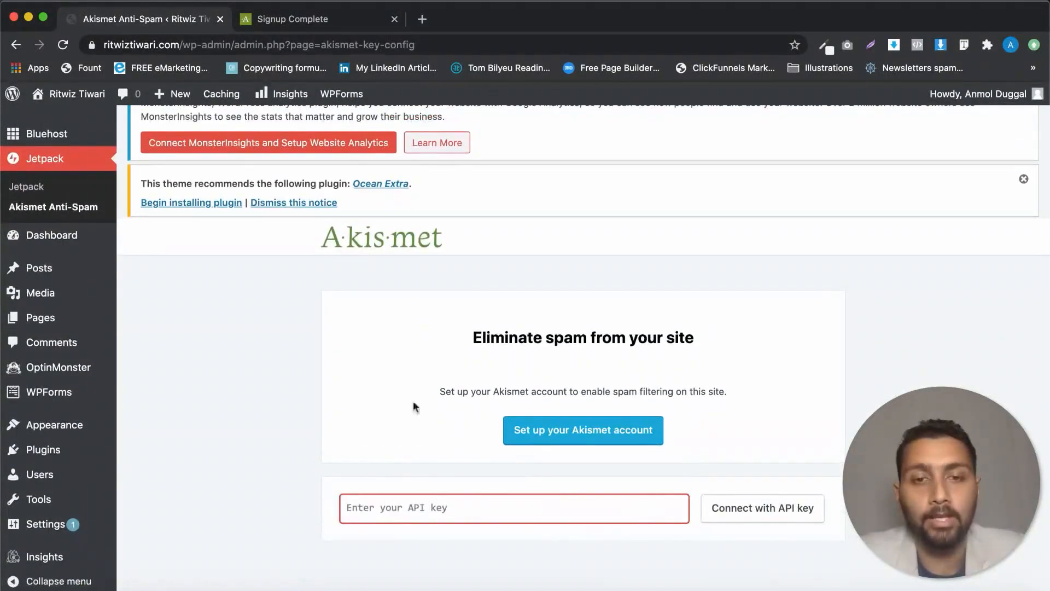
# Step: Copy the API key from the newest Akismet Support email in Mail, paste it into the plugin's API key field, and connect
pyautogui.click(228, 572)
pyautogui.click(195, 98)
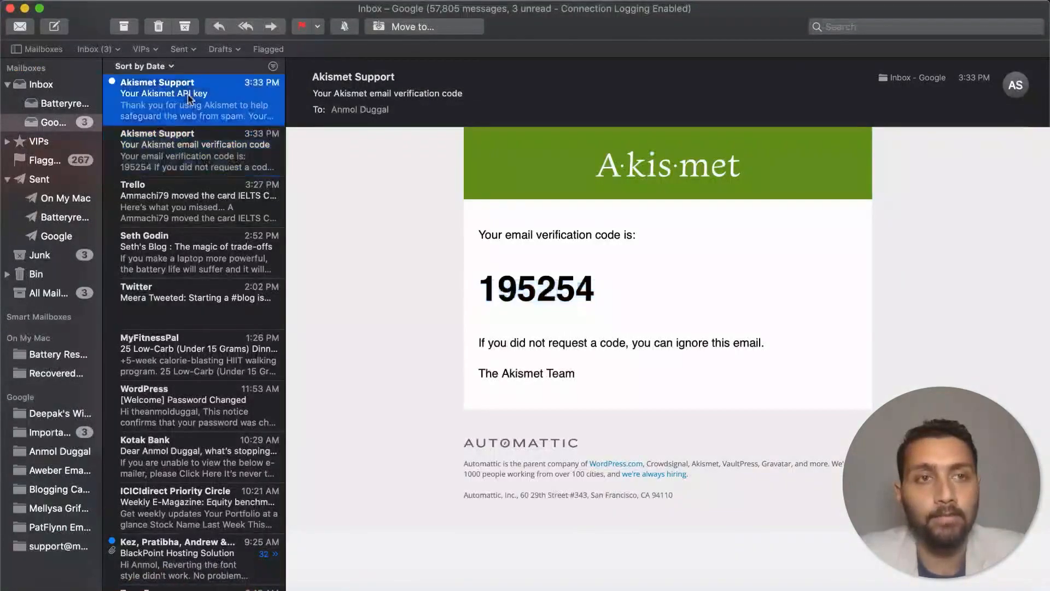
pyautogui.moveTo(593, 307); pyautogui.dragTo(742, 311)
pyautogui.press('super+c')
pyautogui.press('super+Tab')
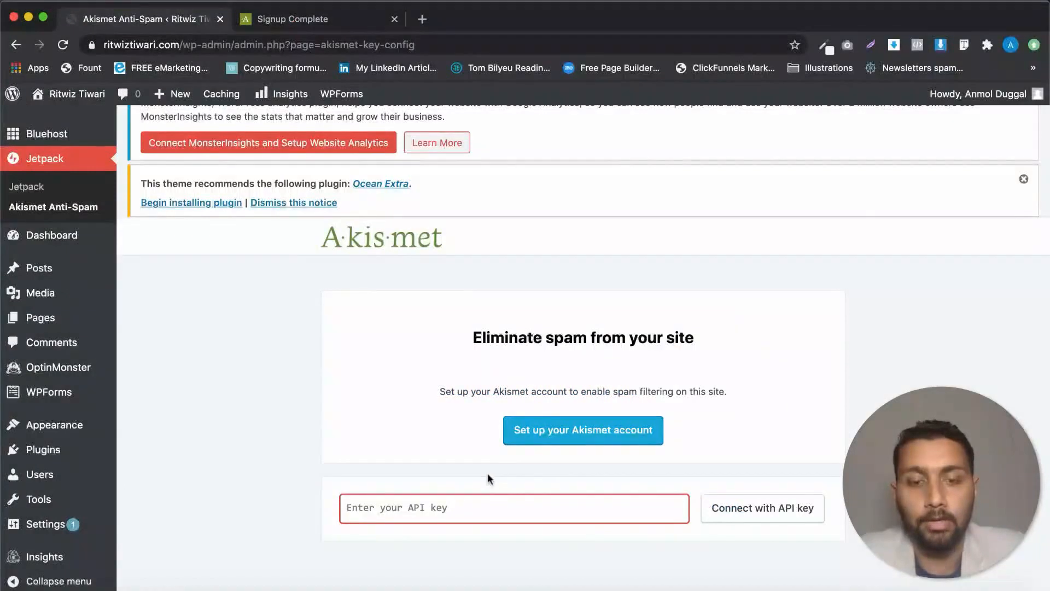
pyautogui.press('super+v')
pyautogui.click(755, 513)
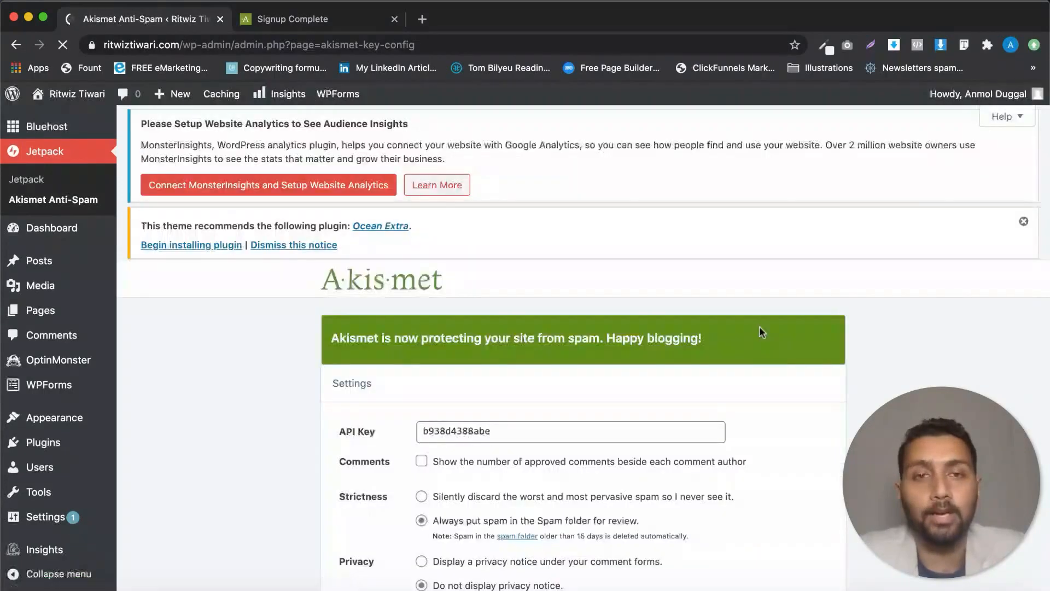
# Step: Review the Akismet settings and subscription details, dismiss the Ocean Extra recommendation notice, and close the Signup Complete page
pyautogui.scroll(-2, 726, 419)
pyautogui.scroll(-4, 725, 417)
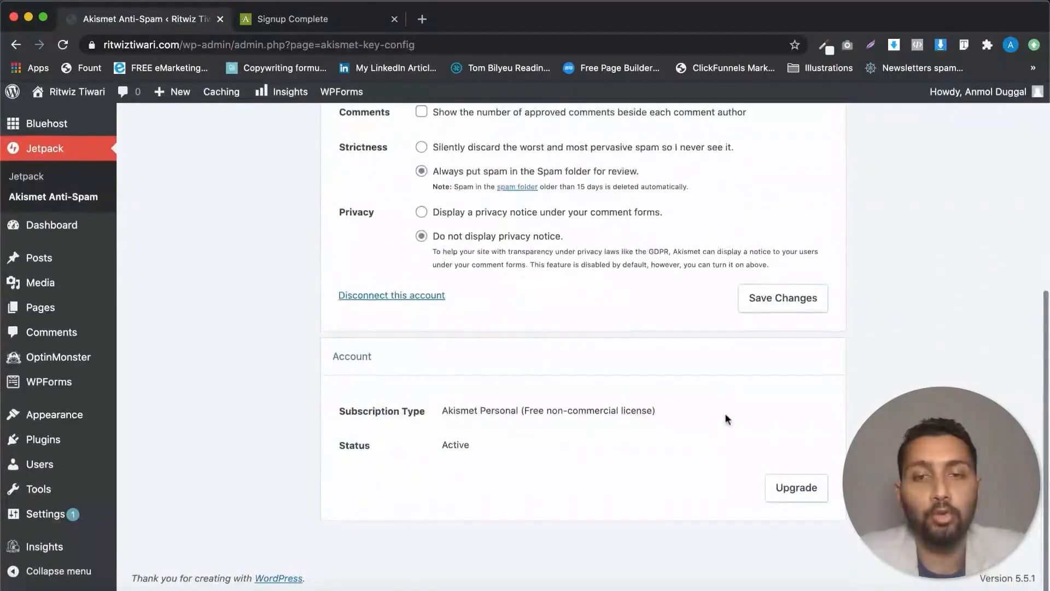
pyautogui.scroll(6, 726, 416)
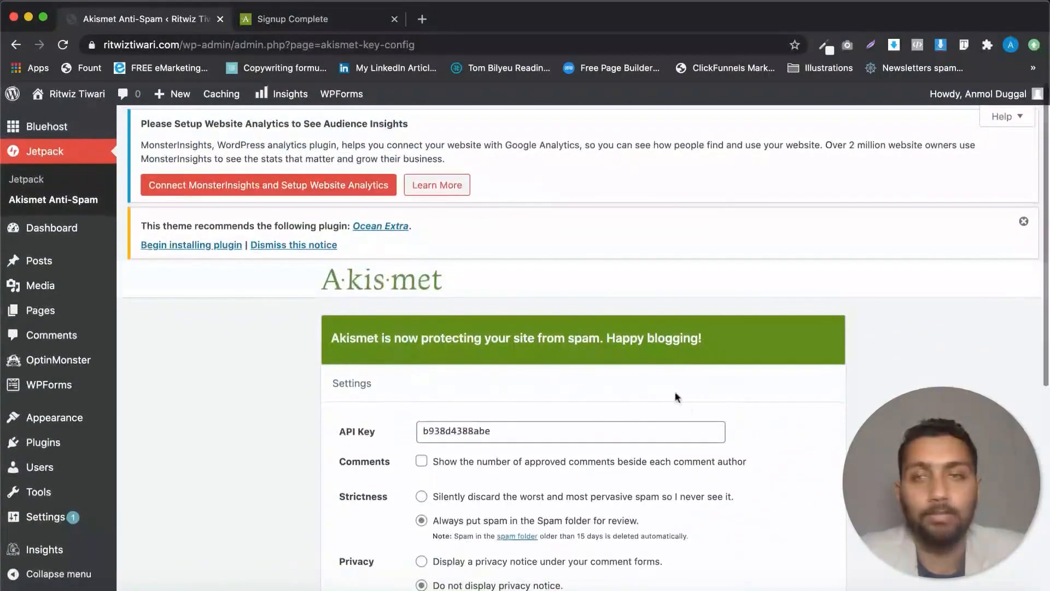
pyautogui.click(1024, 222)
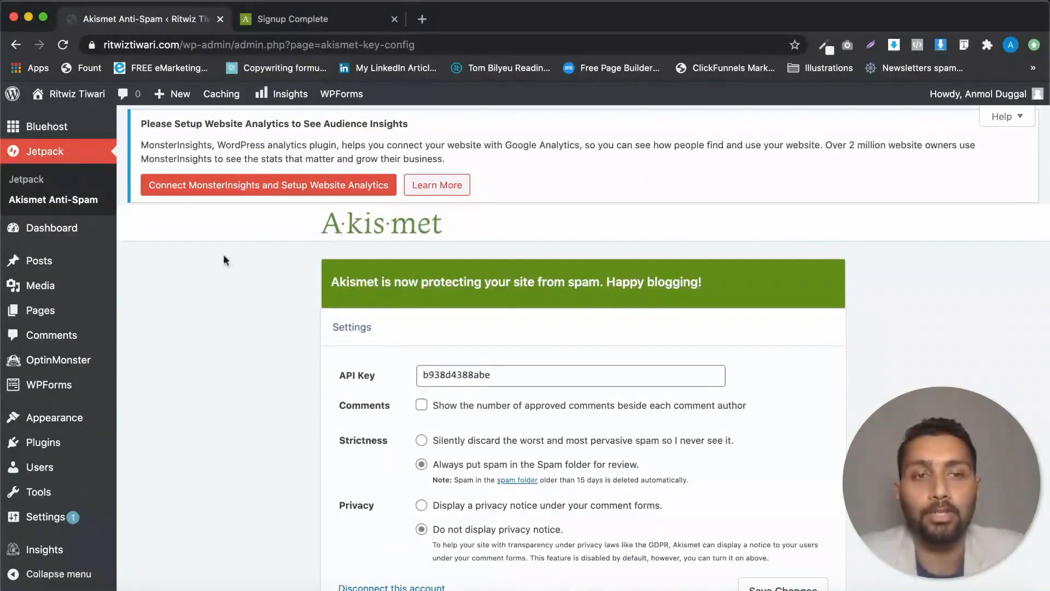
pyautogui.click(394, 20)
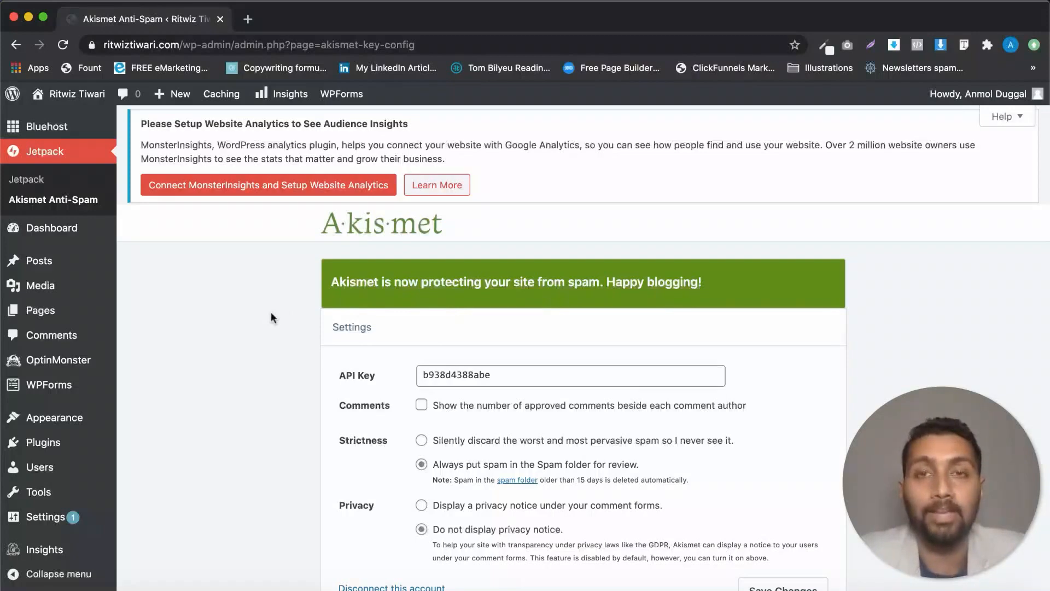
# Step: Open wordpress.org and wordpress.com in two separate new browser tabs
pyautogui.click(248, 18)
pyautogui.write('wordpress')
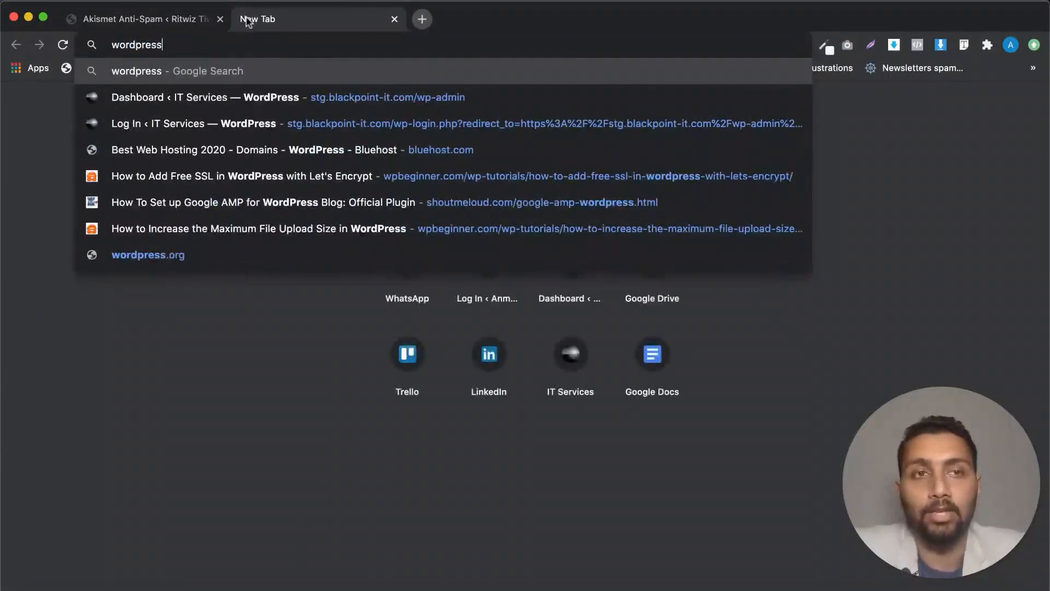
pyautogui.write('.org')
pyautogui.press('Return')
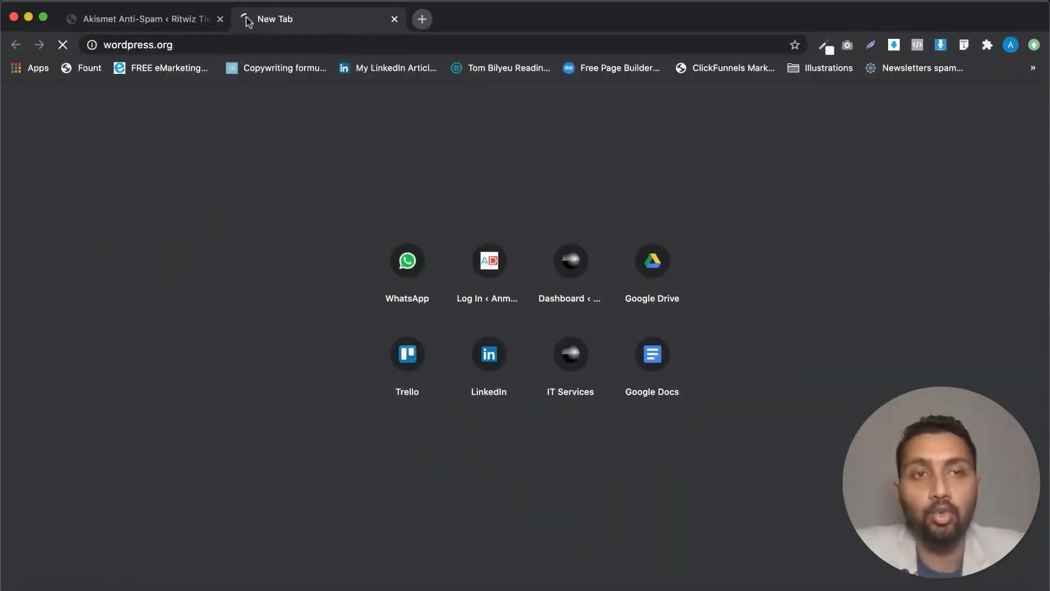
pyautogui.press('super+t')
pyautogui.write('wordpress.')
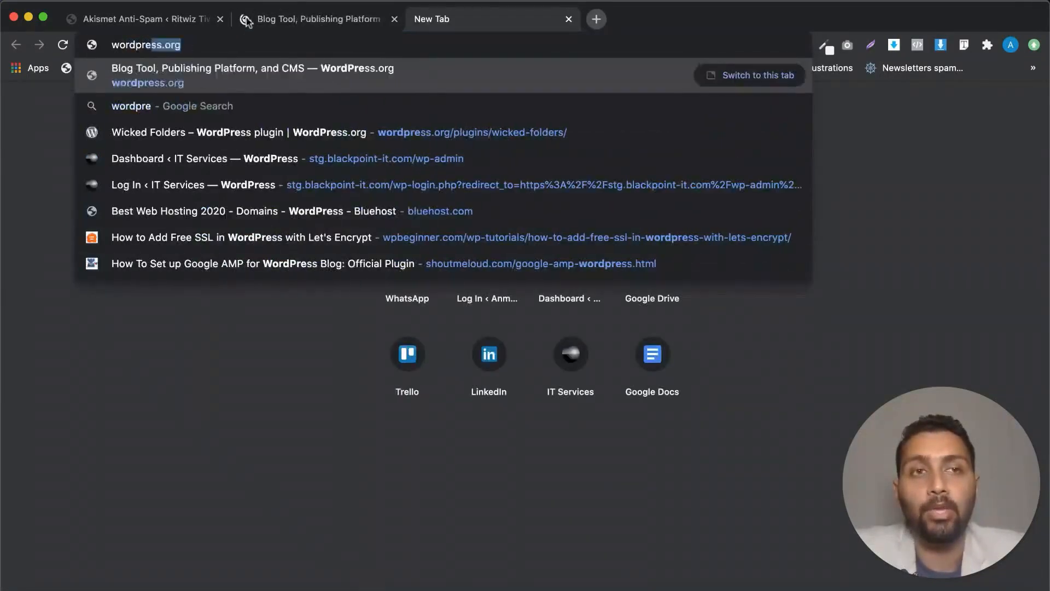
pyautogui.write('com')
pyautogui.press('Return')
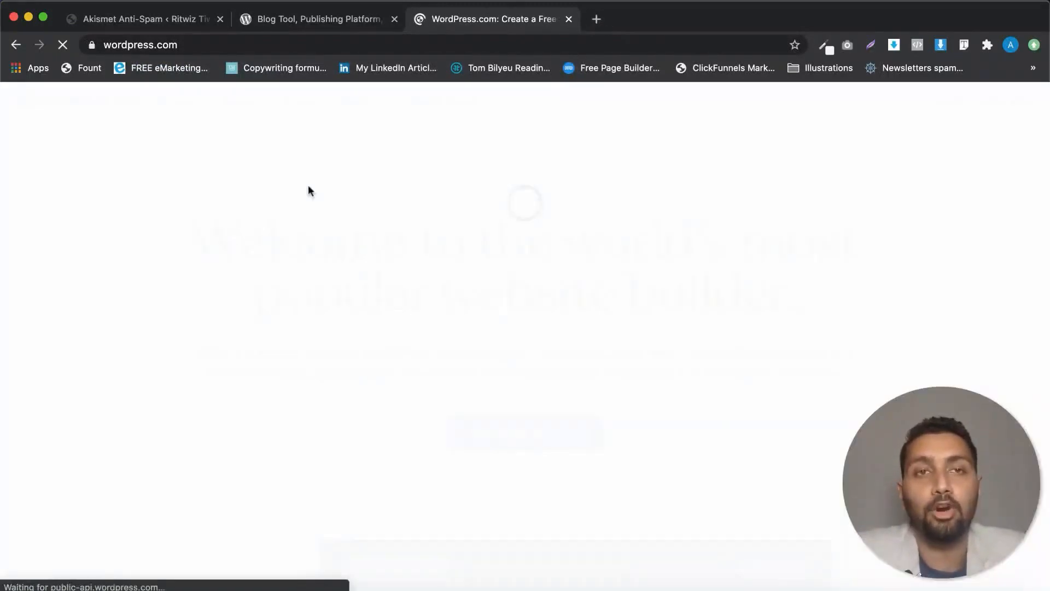
# Step: Compare the WordPress.org homepage with the WordPress.com homepage
pyautogui.click(315, 18)
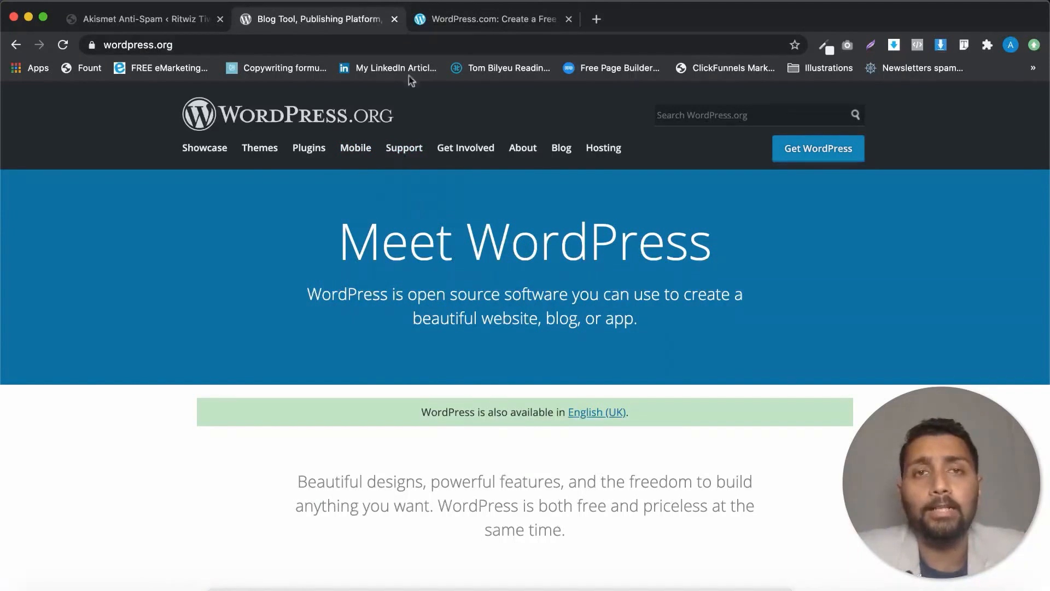
pyautogui.click(480, 18)
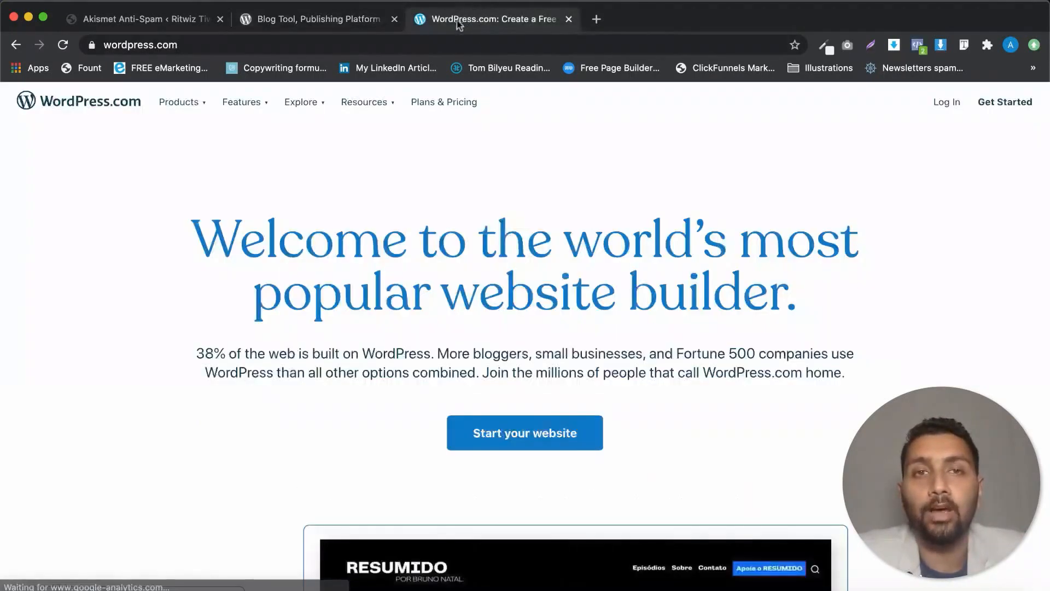
pyautogui.scroll(-1, 410, 268)
pyautogui.scroll(1, 411, 276)
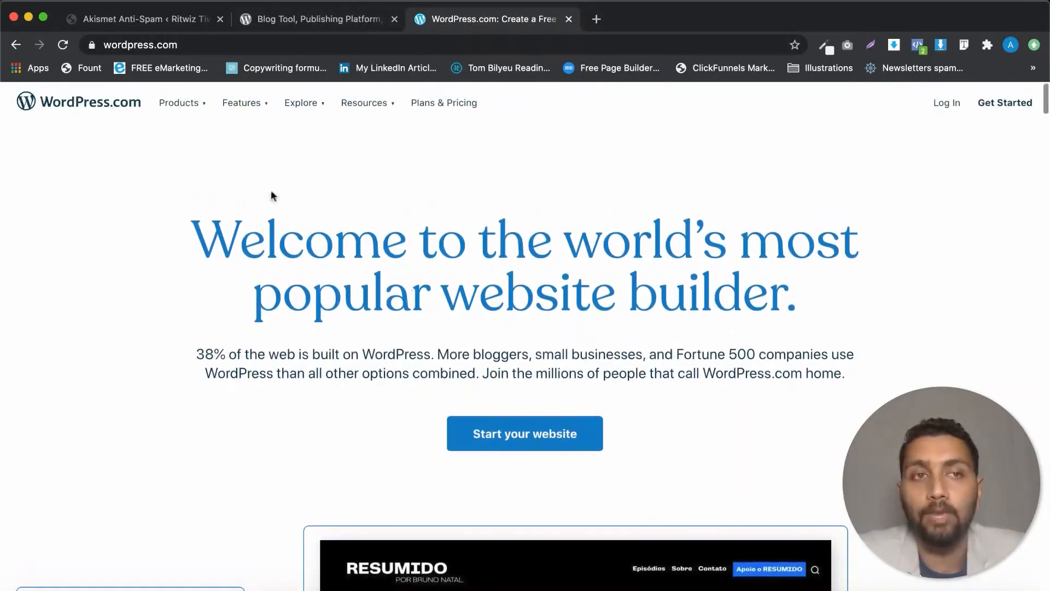
pyautogui.scroll(-3, 306, 296)
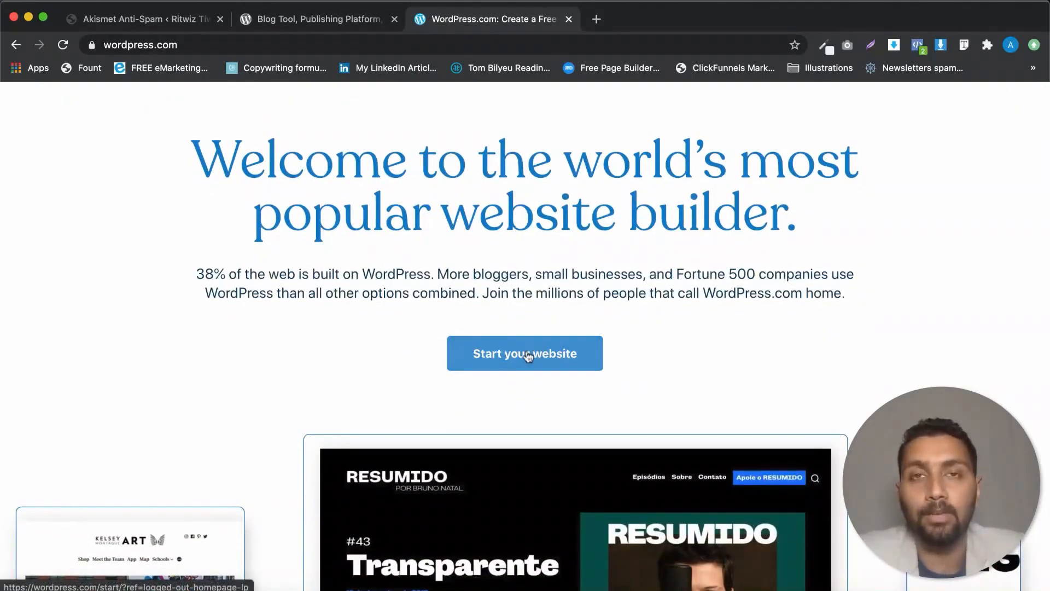
# Step: Start creating a website on WordPress.com to view the account signup form, and return to the homepage
pyautogui.click(528, 354)
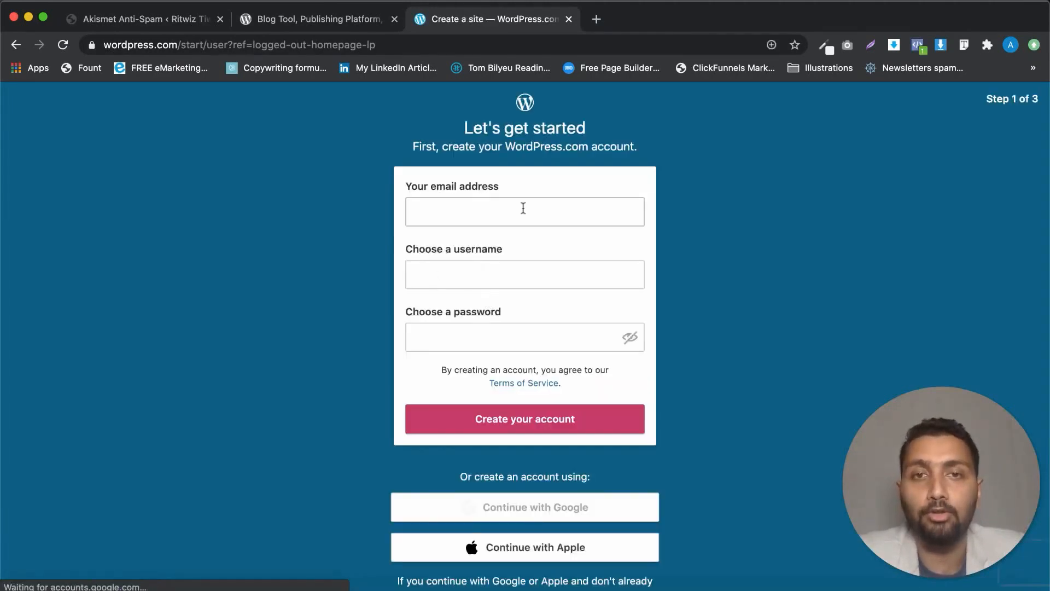
pyautogui.scroll(-2, 474, 397)
pyautogui.scroll(2, 473, 397)
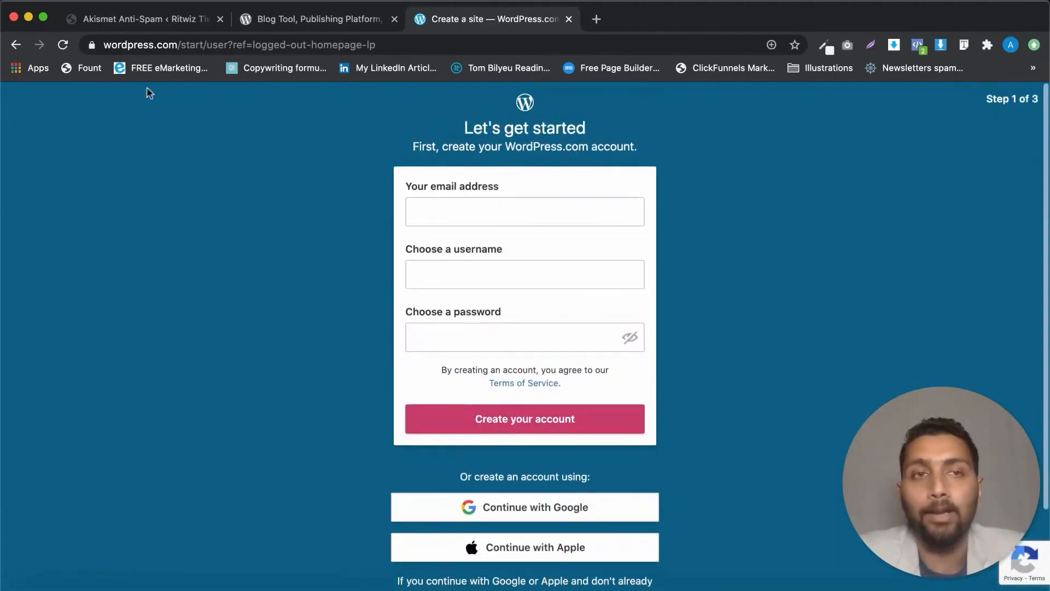
pyautogui.click(16, 44)
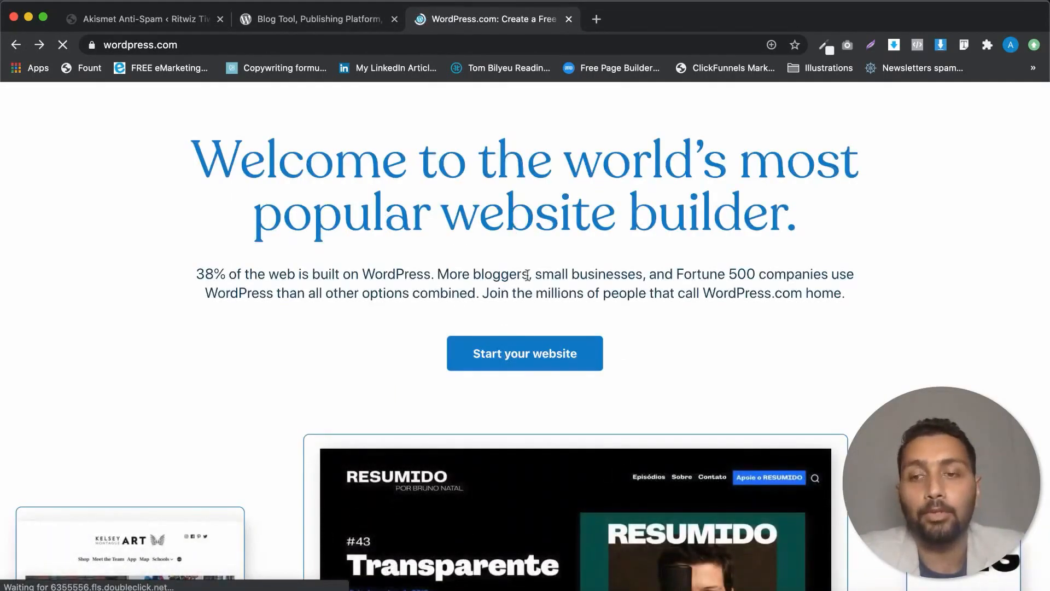
# Step: Look through the WordPress.com homepage, including its themes, plugins, mobile apps, support and domain sections
pyautogui.scroll(-8, 526, 276)
pyautogui.scroll(-10, 527, 276)
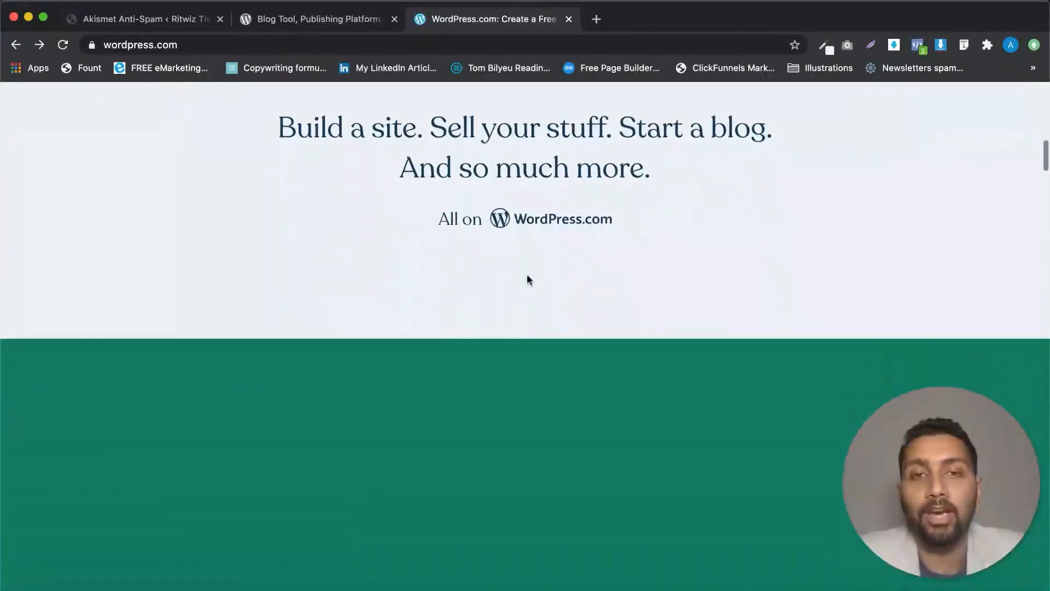
pyautogui.scroll(-15, 529, 280)
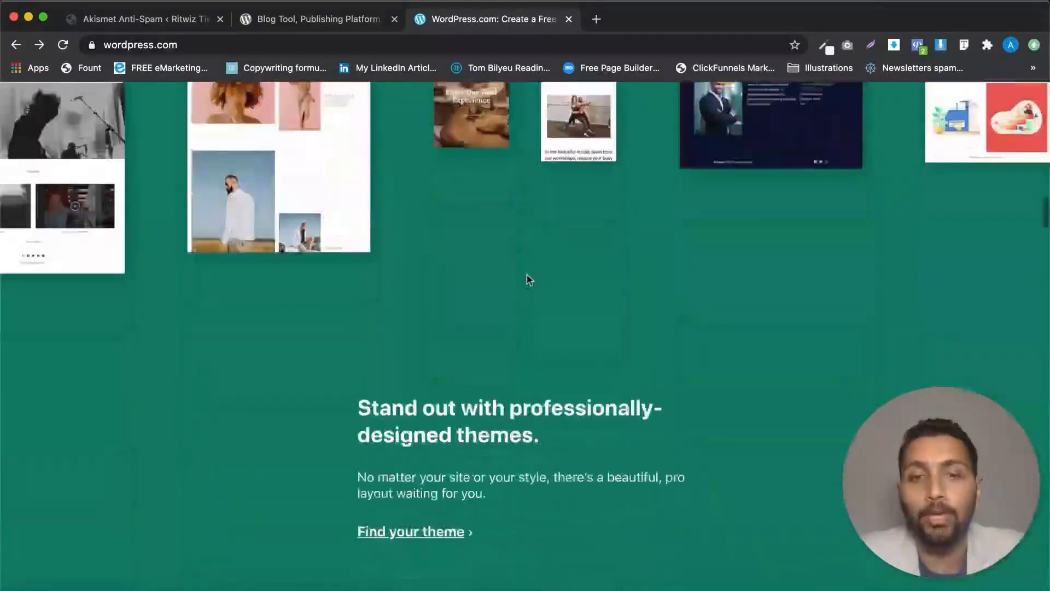
pyautogui.scroll(-20, 528, 280)
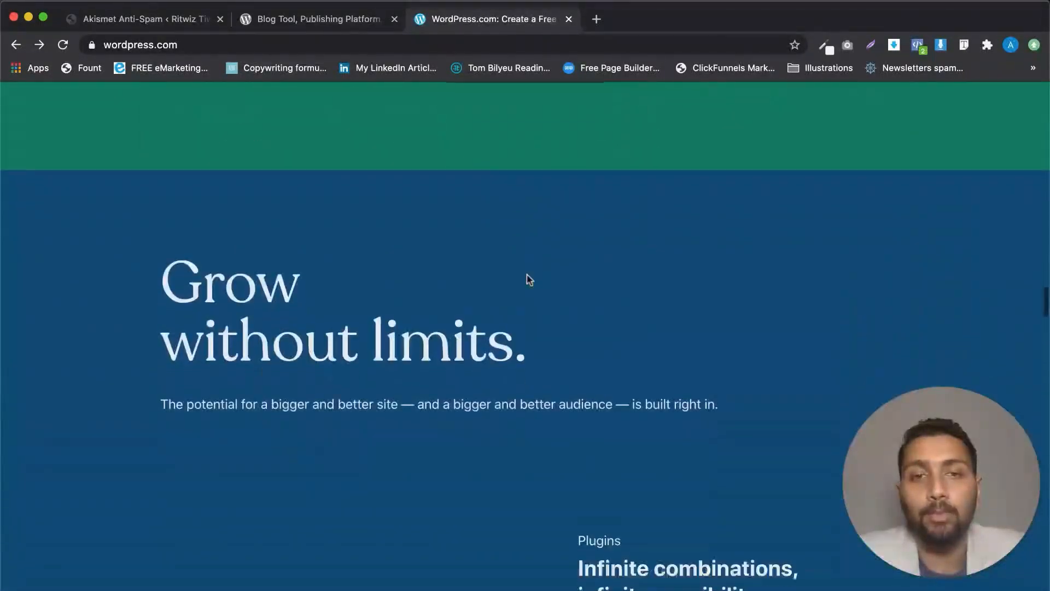
pyautogui.scroll(-20, 529, 280)
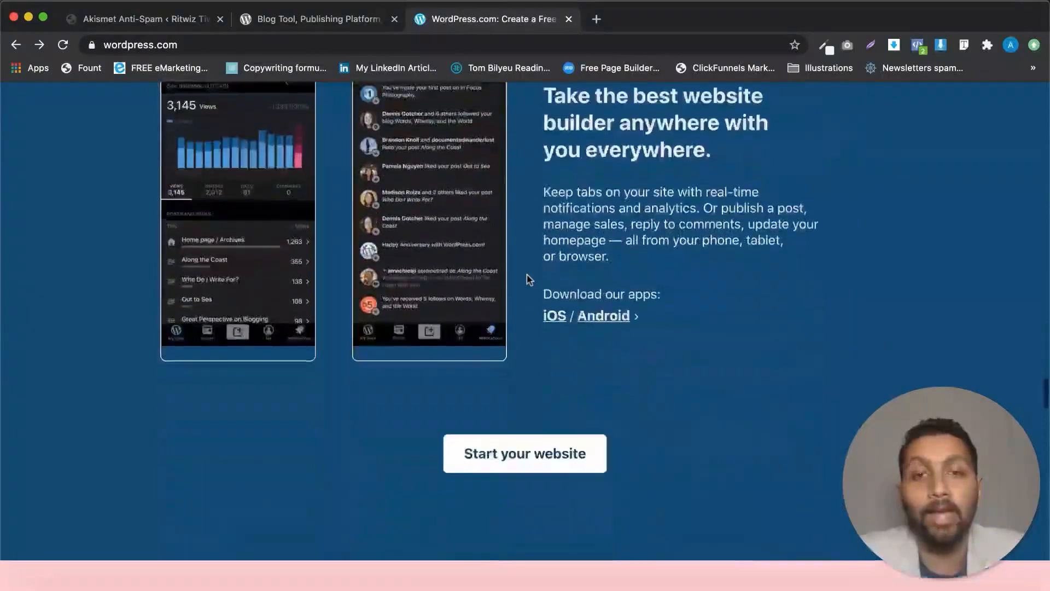
pyautogui.scroll(-20, 529, 280)
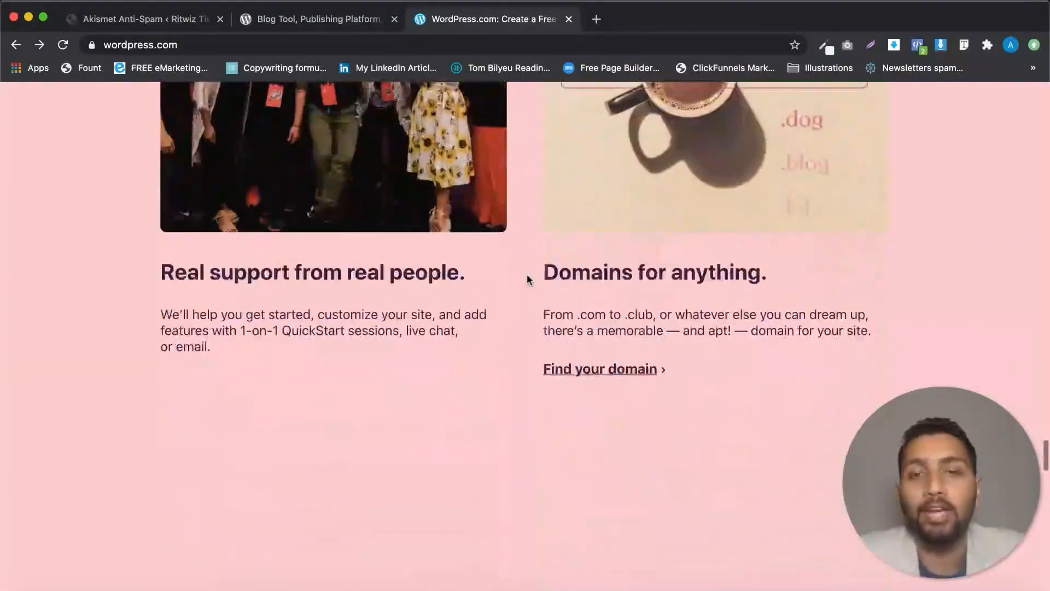
pyautogui.scroll(20, 529, 280)
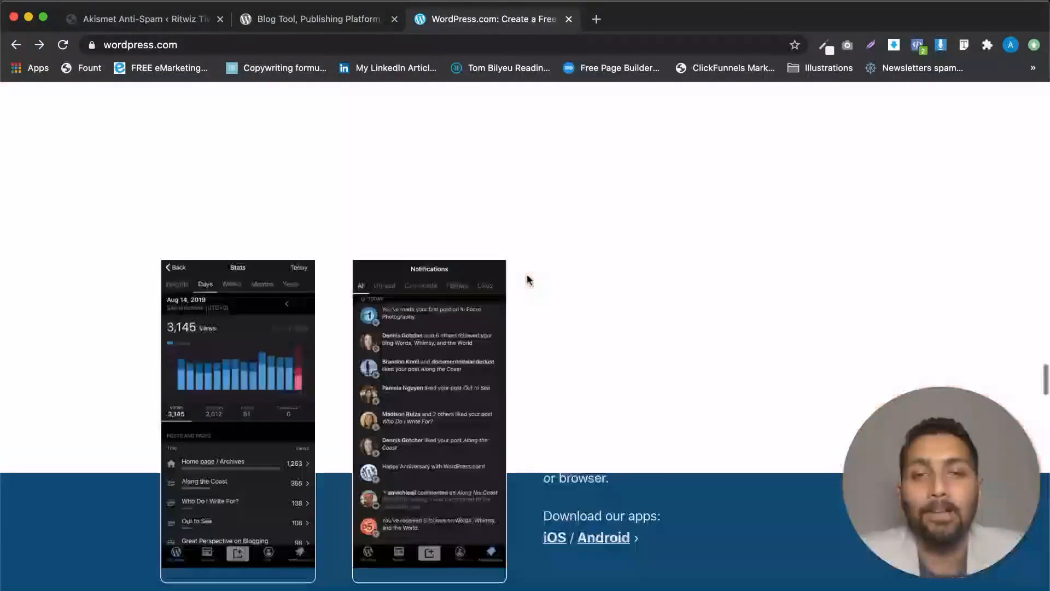
pyautogui.scroll(20, 524, 192)
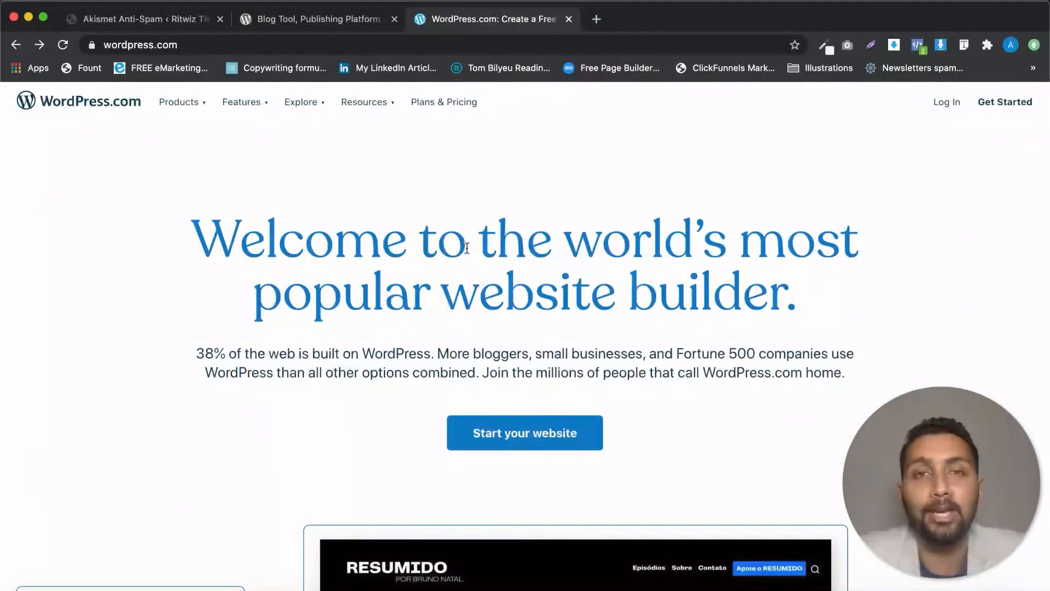
# Step: Open the WordPress.com plans and pricing page and review the Free, Personal, Premium, Business and eCommerce plans
pyautogui.click(451, 104)
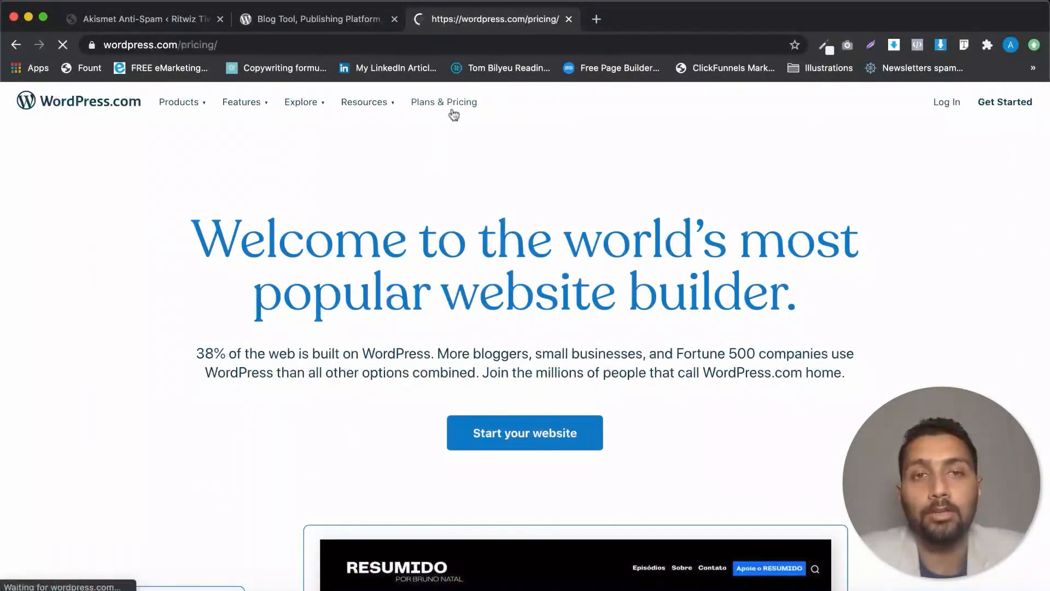
pyautogui.scroll(-5, 490, 308)
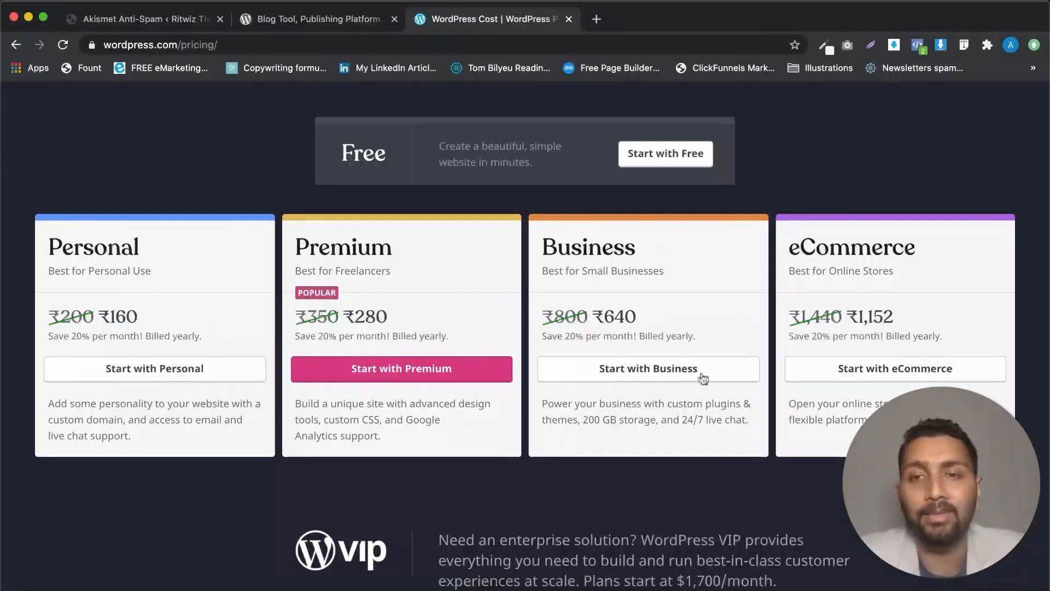
pyautogui.scroll(5, 578, 197)
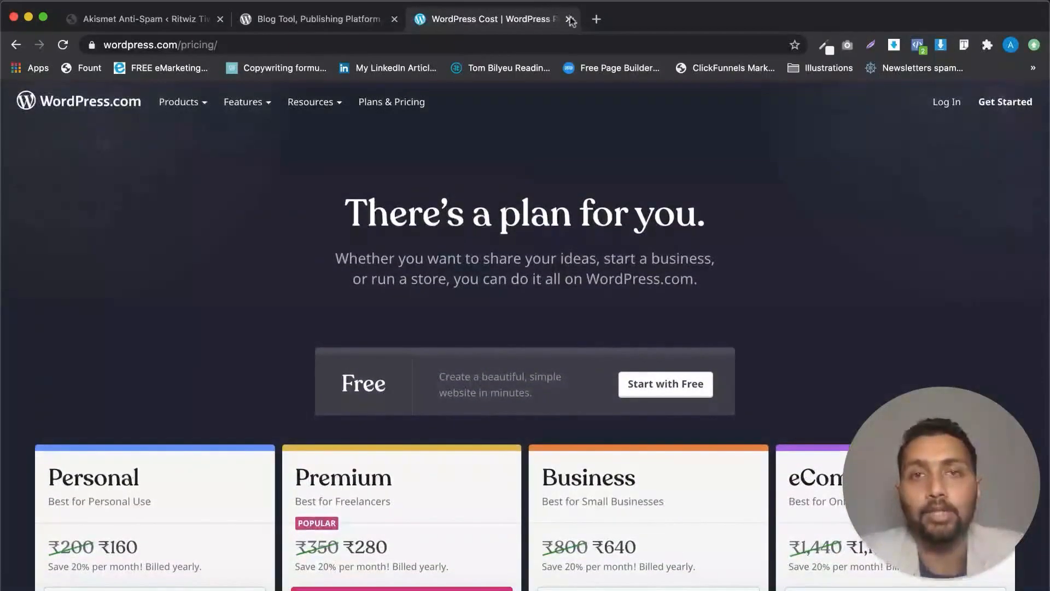
# Step: Compare the WordPress.org homepage, the self-hosted site's admin area and the WordPress.com pricing page
pyautogui.click(328, 21)
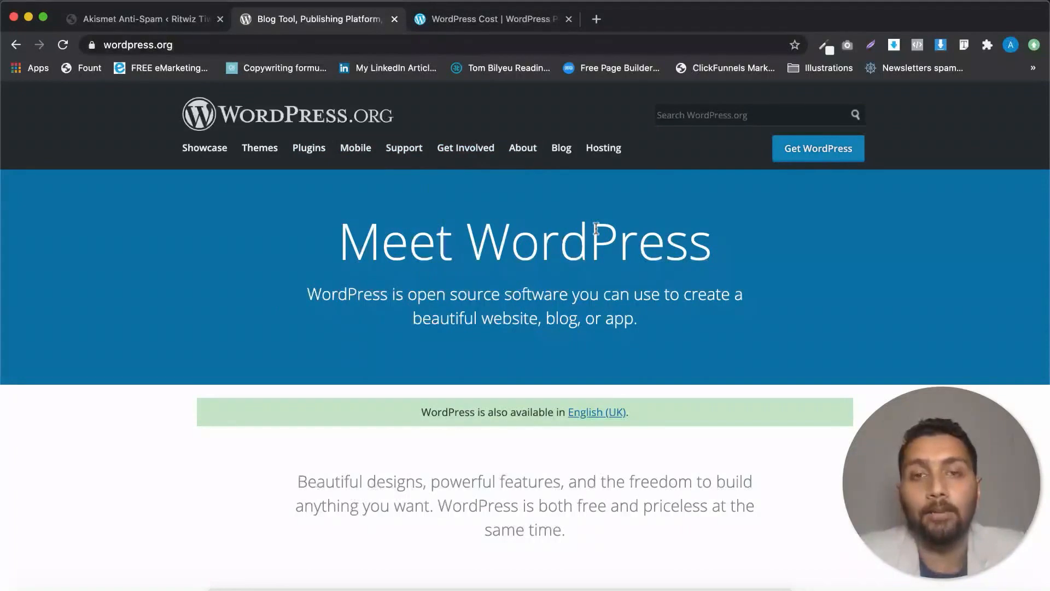
pyautogui.click(127, 23)
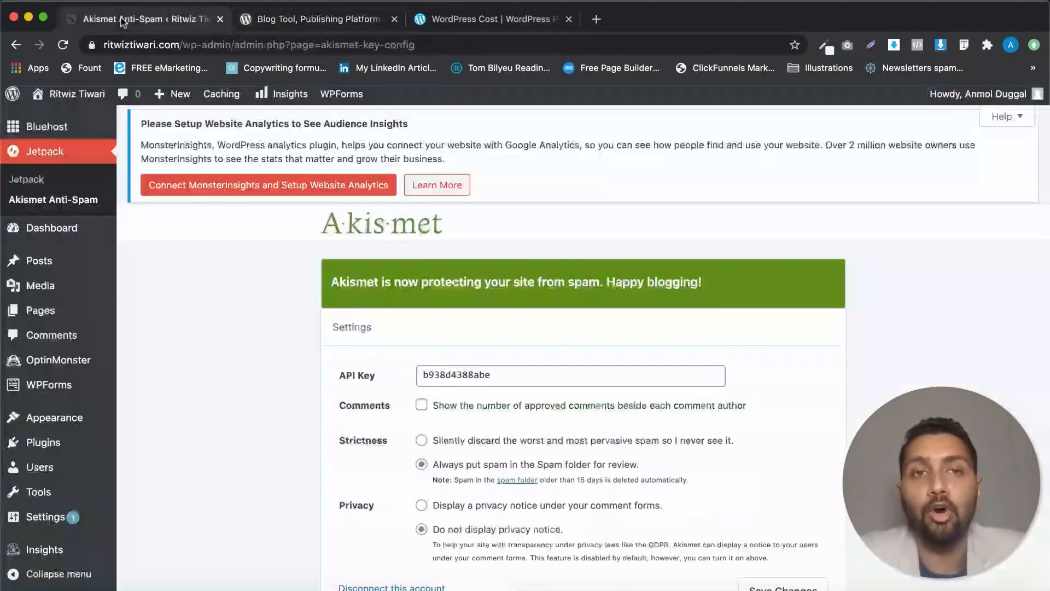
pyautogui.click(343, 20)
pyautogui.moveTo(417, 159)
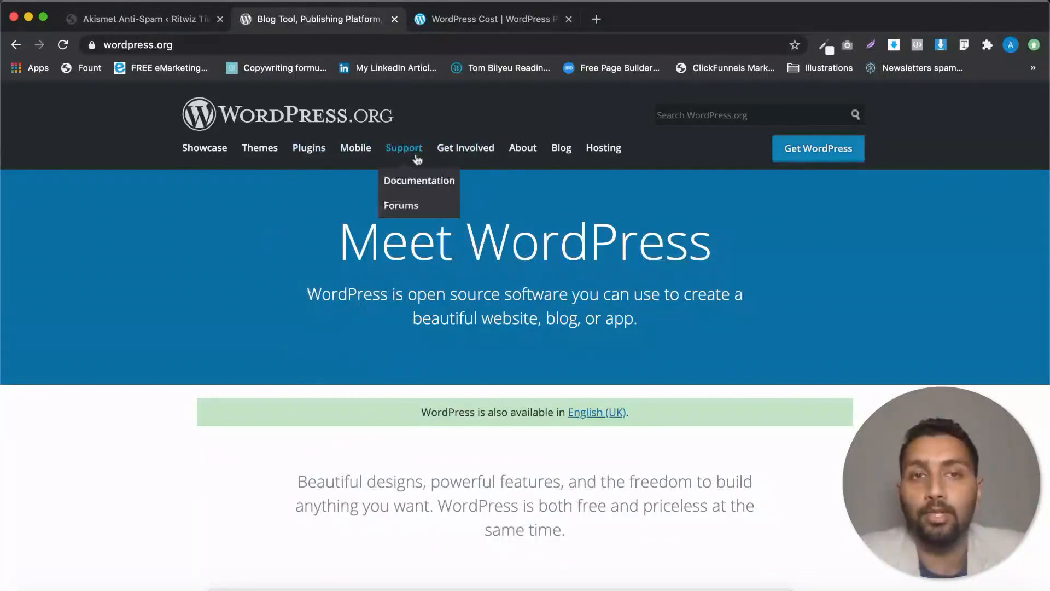
pyautogui.click(158, 24)
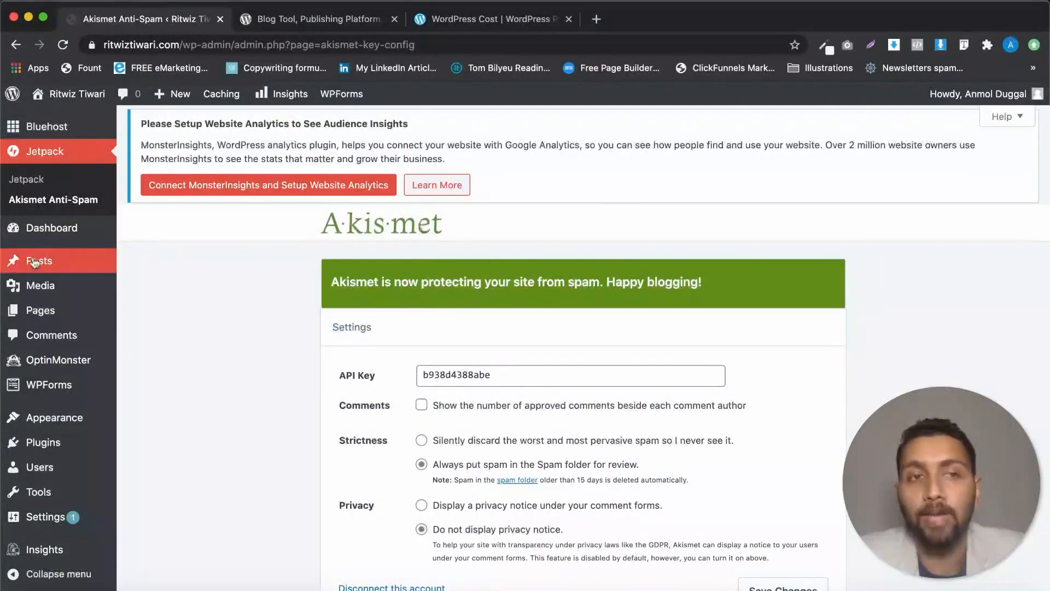
pyautogui.click(468, 20)
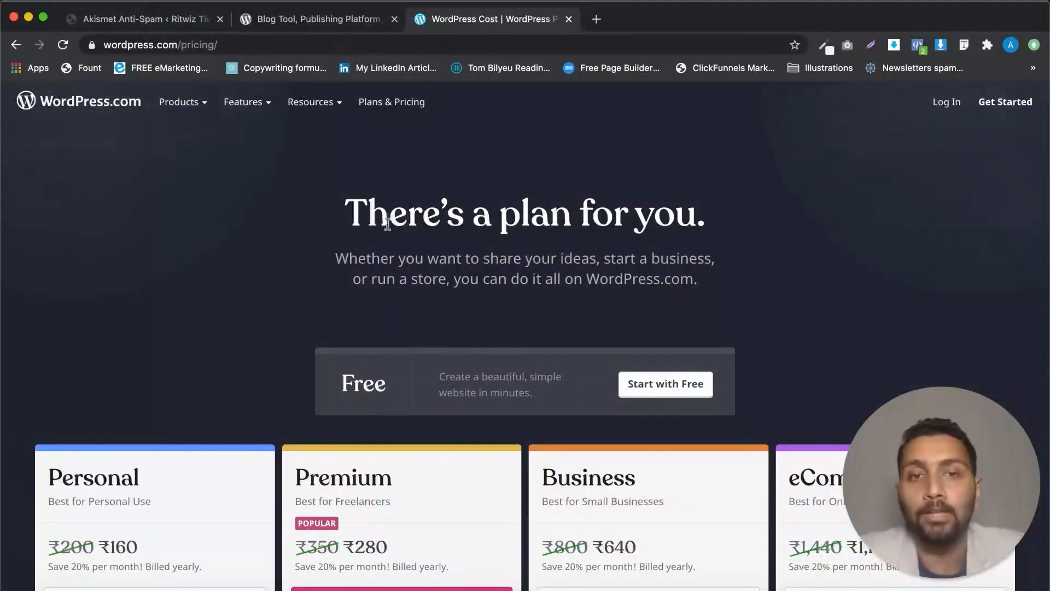
# Step: Open the WordPress.com login page, and close both the WordPress.org and WordPress.com pages
pyautogui.click(942, 103)
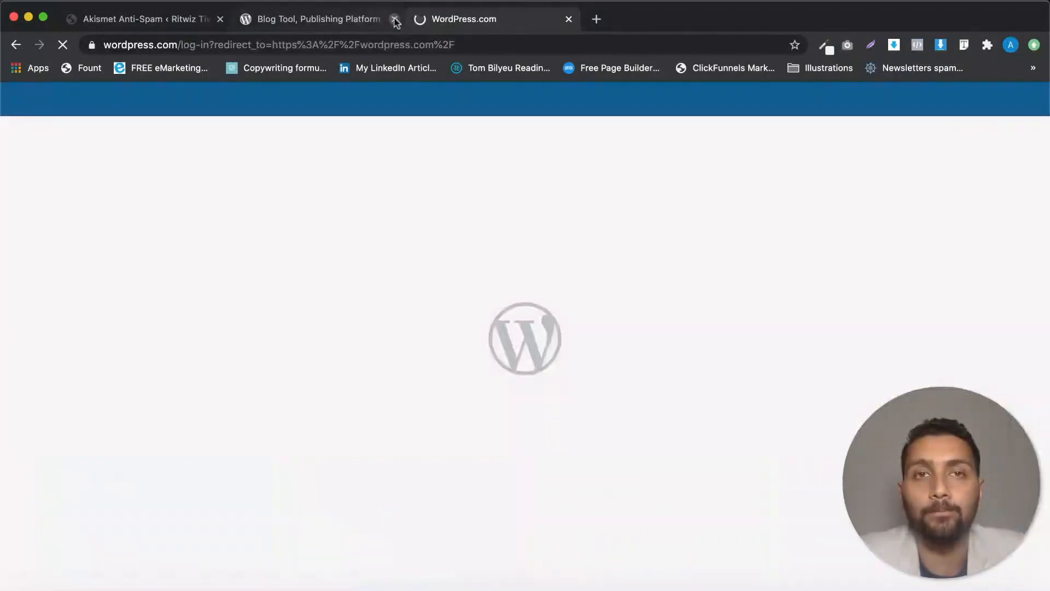
pyautogui.click(395, 21)
pyautogui.click(395, 20)
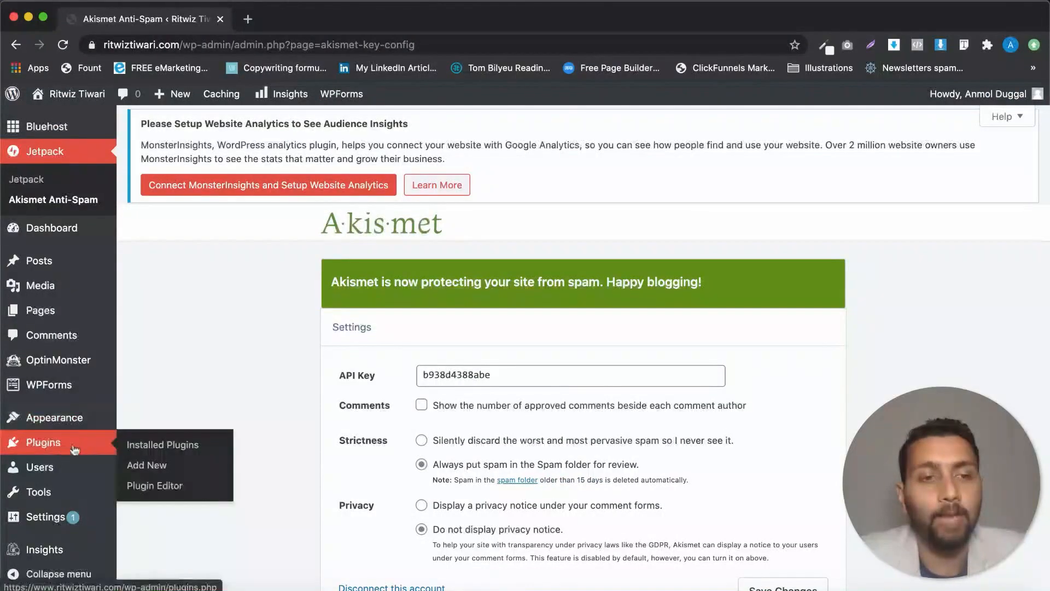
# Step: From the installed plugins list, deactivate Google Analytics by MonsterInsights without giving feedback, and deactivate Jetpack
pyautogui.click(158, 444)
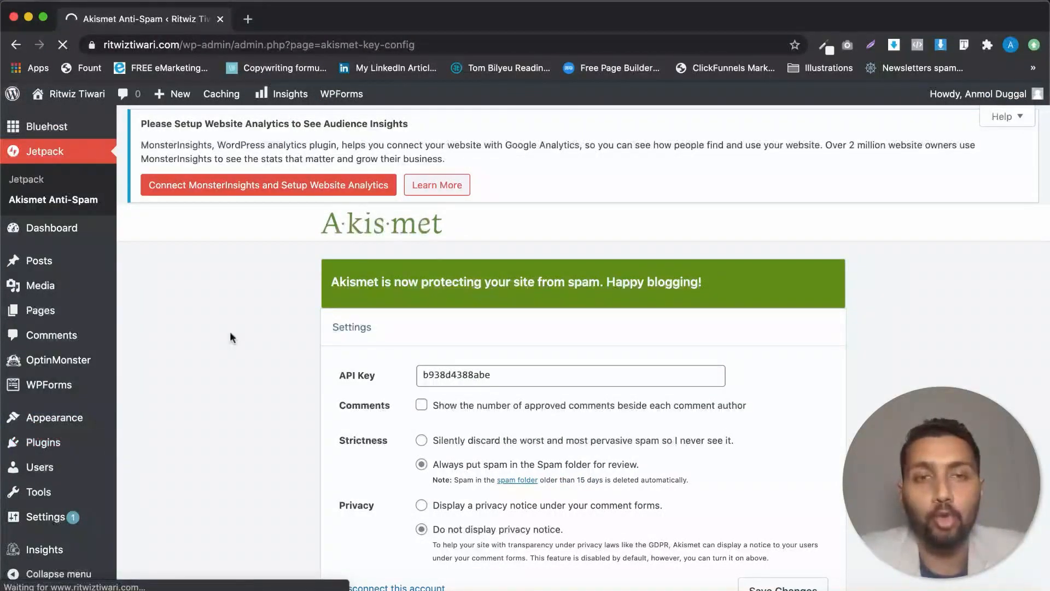
pyautogui.scroll(-3, 377, 361)
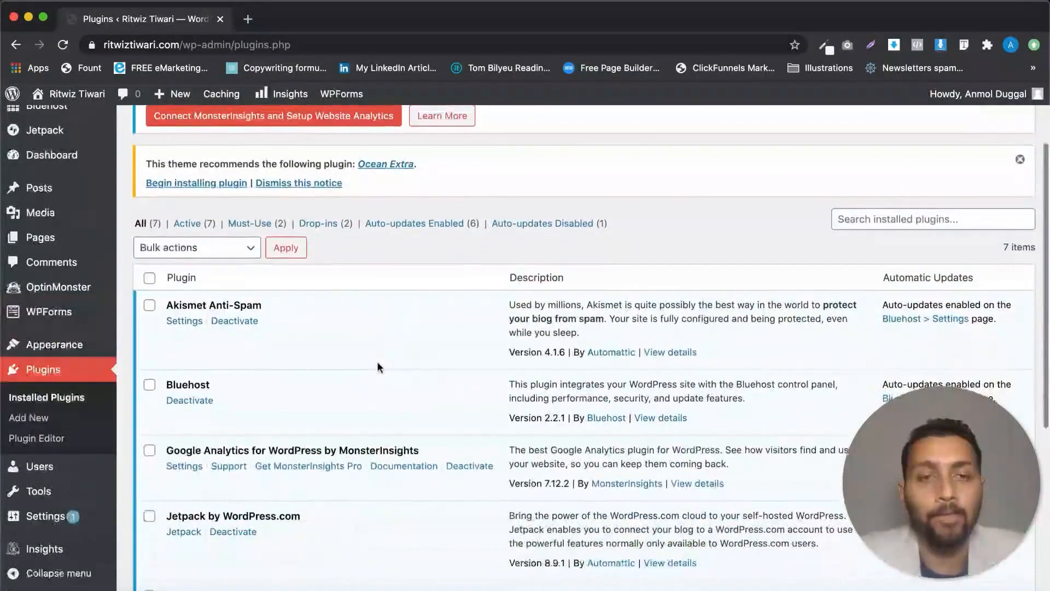
pyautogui.scroll(-2, 338, 344)
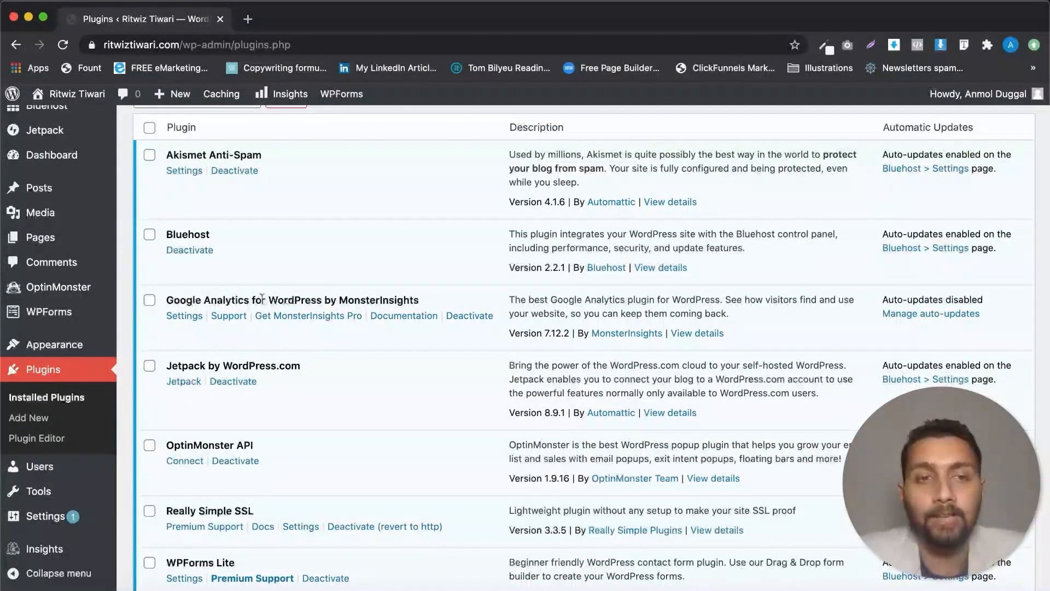
pyautogui.click(468, 316)
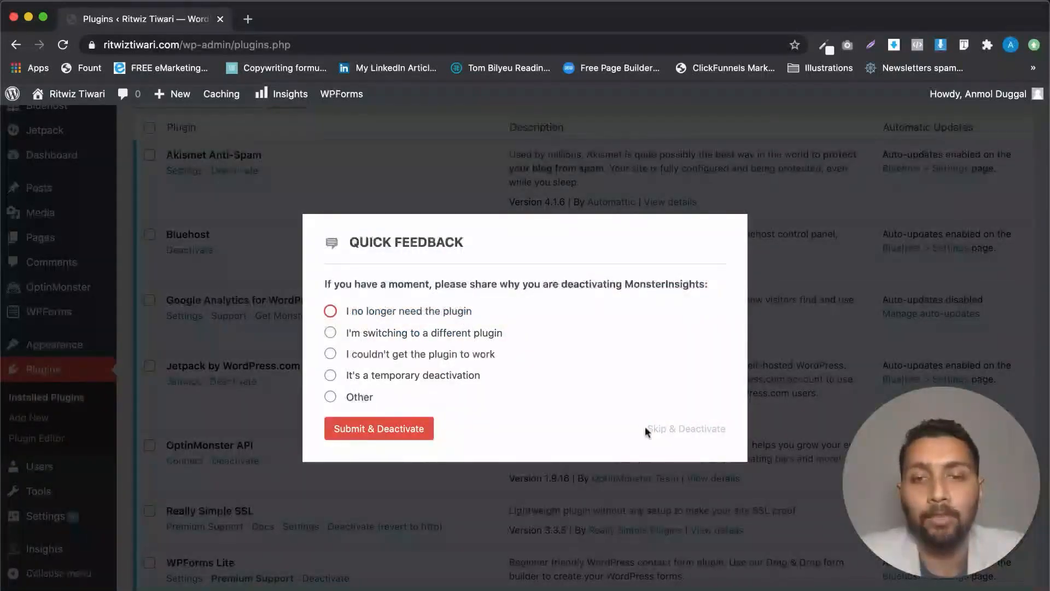
pyautogui.click(677, 428)
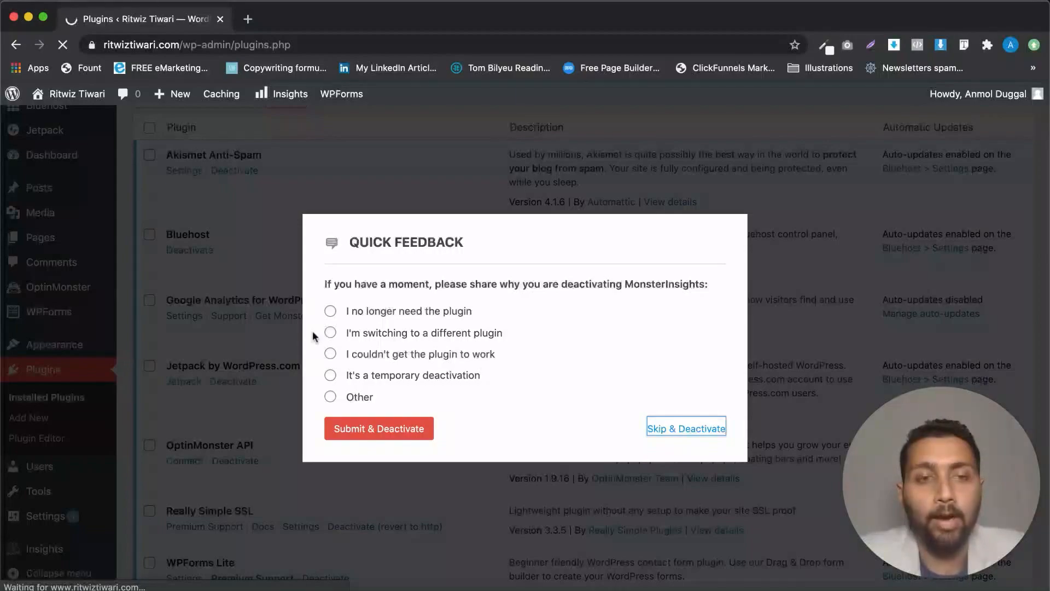
pyautogui.scroll(-5, 335, 398)
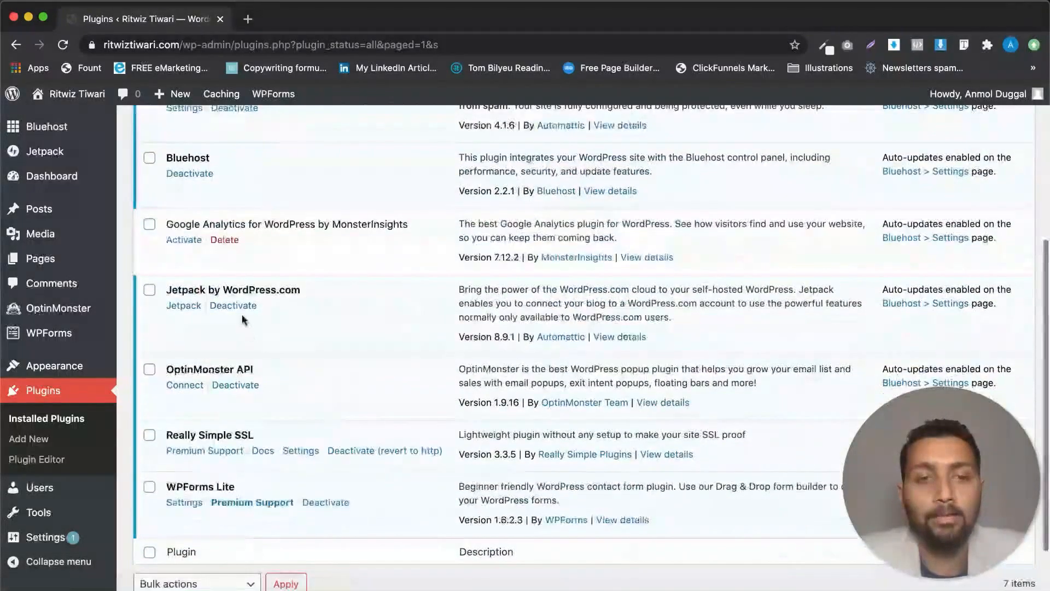
pyautogui.click(234, 306)
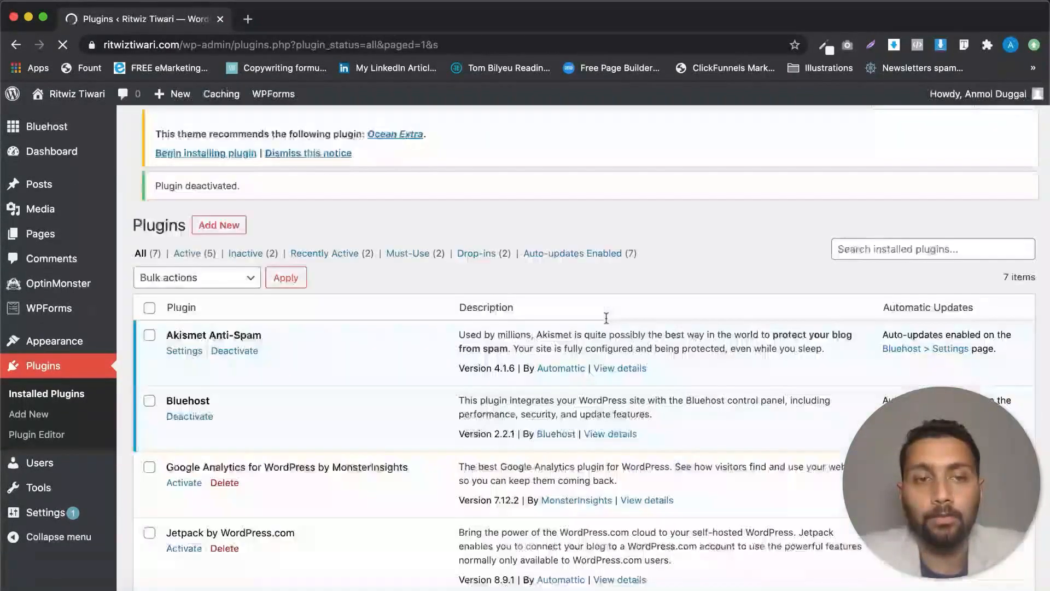
# Step: Deactivate the OptinMonster API and WPForms Lite plugins together with a bulk action
pyautogui.scroll(-4, 340, 434)
pyautogui.scroll(-3, 340, 434)
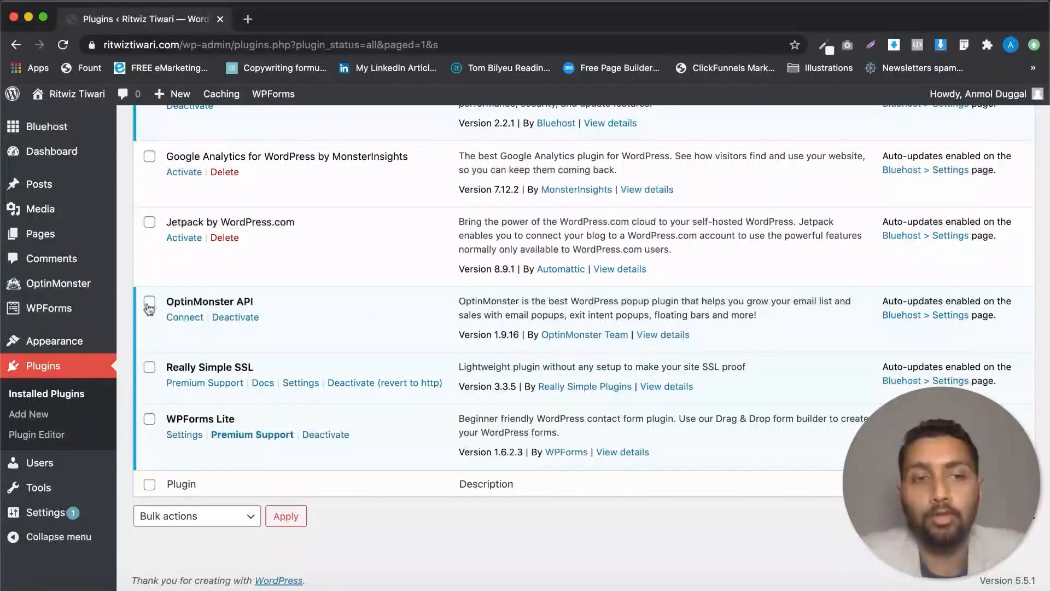
pyautogui.click(149, 301)
pyautogui.click(150, 420)
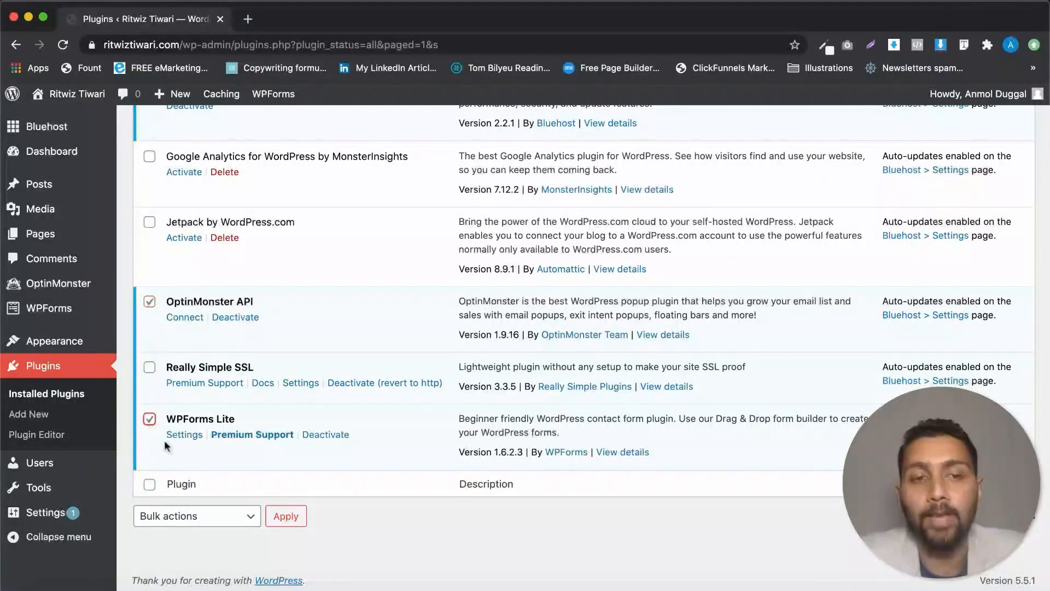
pyautogui.click(185, 517)
pyautogui.click(178, 549)
pyautogui.click(285, 516)
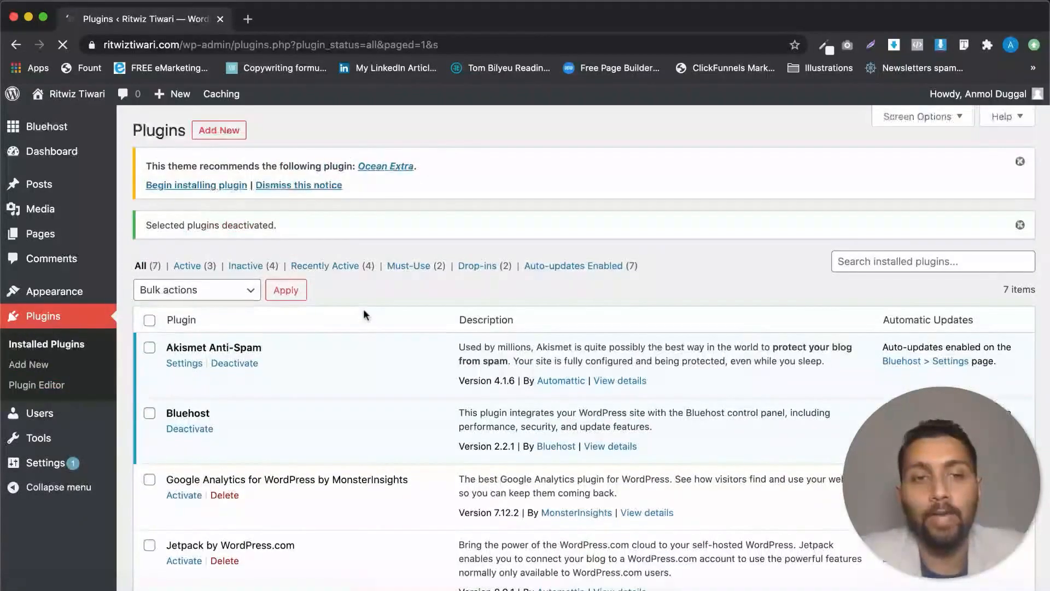
pyautogui.scroll(-8, 363, 315)
pyautogui.scroll(3, 363, 315)
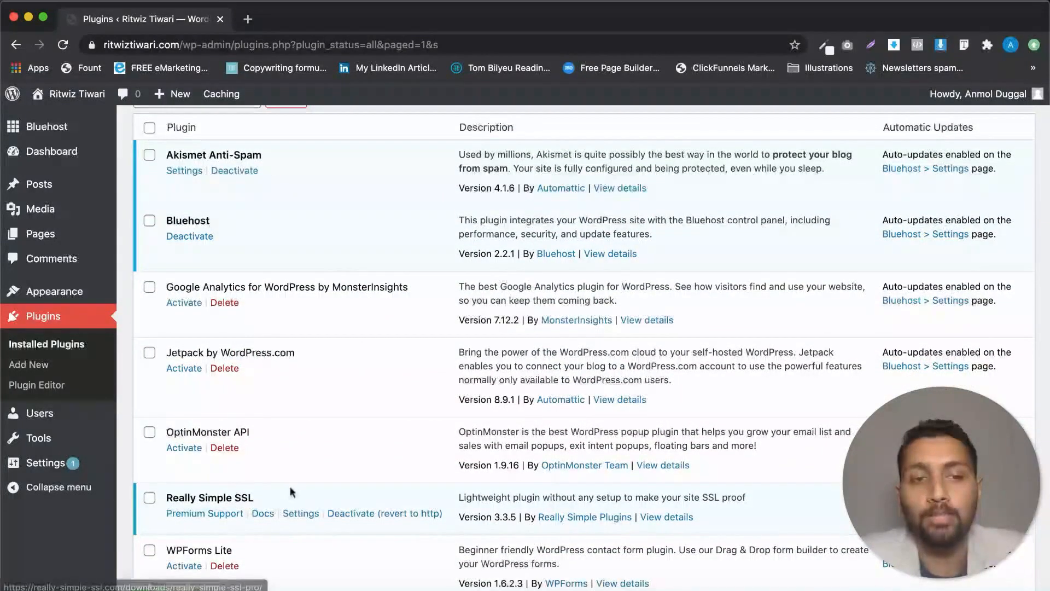
pyautogui.scroll(-1, 295, 447)
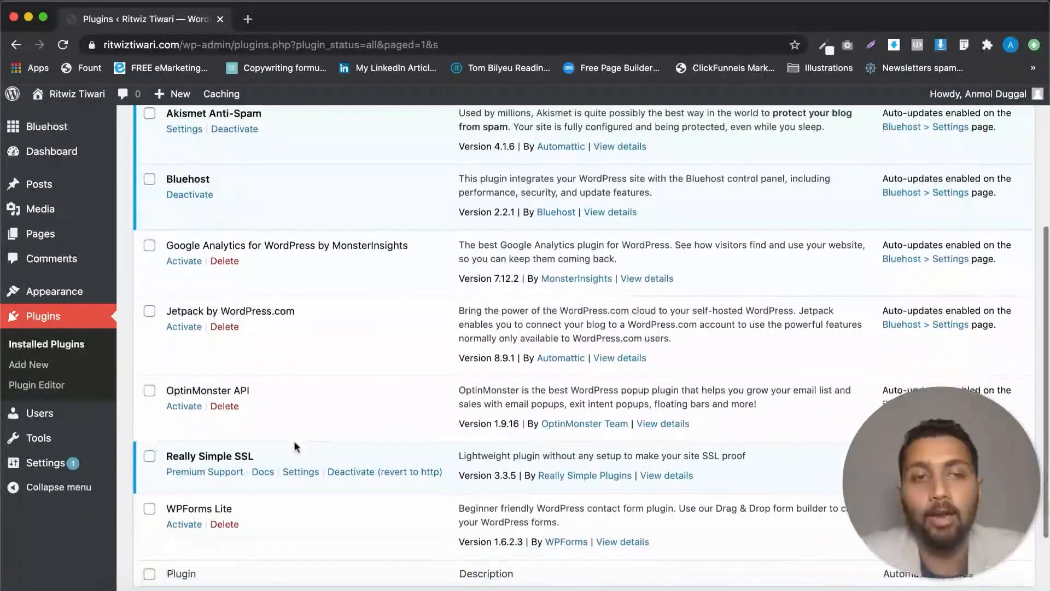
pyautogui.click(149, 245)
pyautogui.click(150, 311)
pyautogui.click(150, 390)
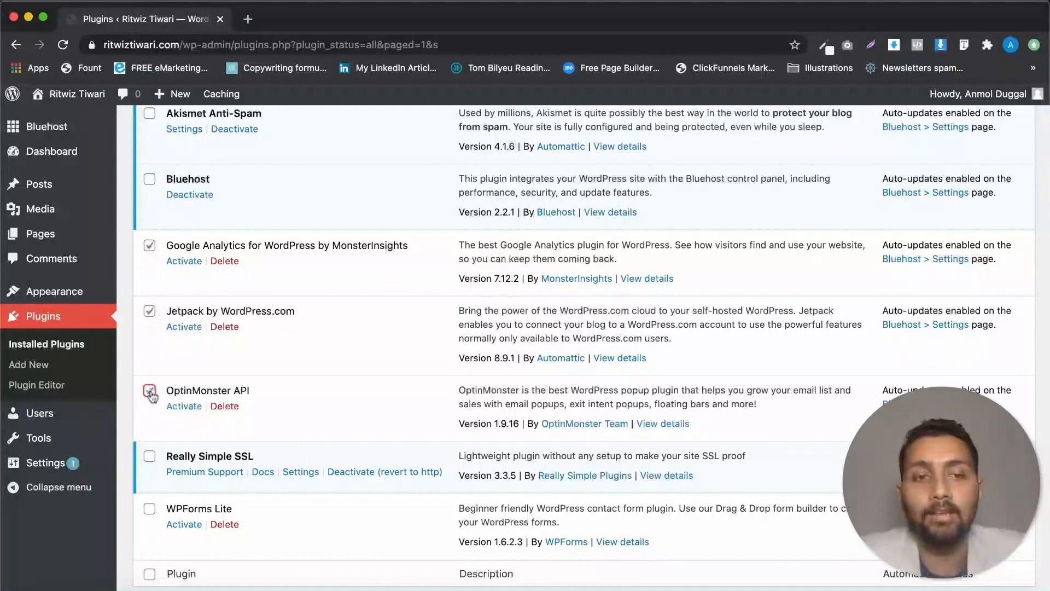
pyautogui.click(149, 508)
pyautogui.scroll(-2, 241, 477)
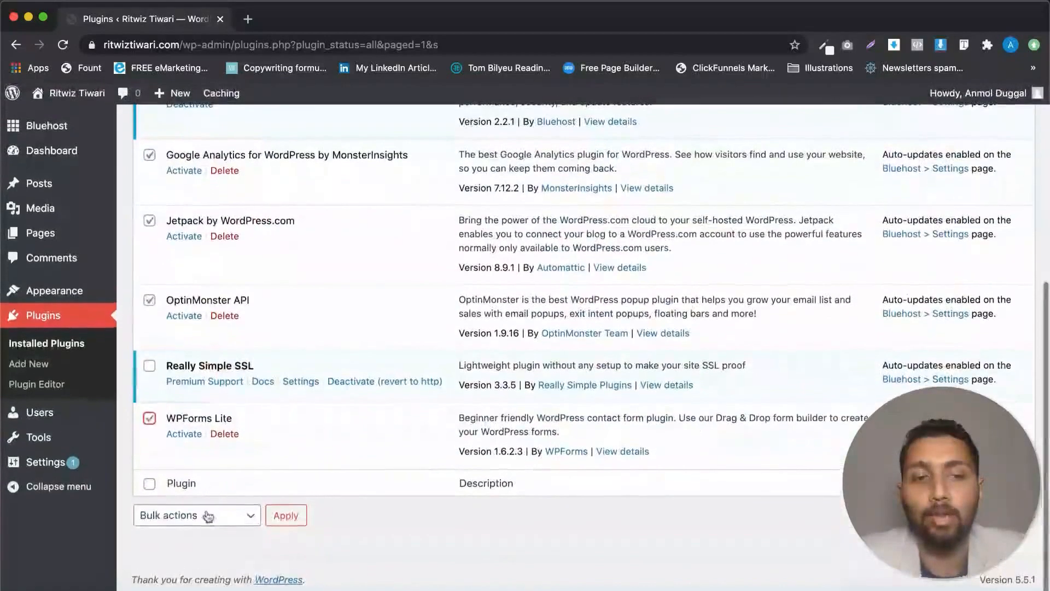
pyautogui.click(206, 515)
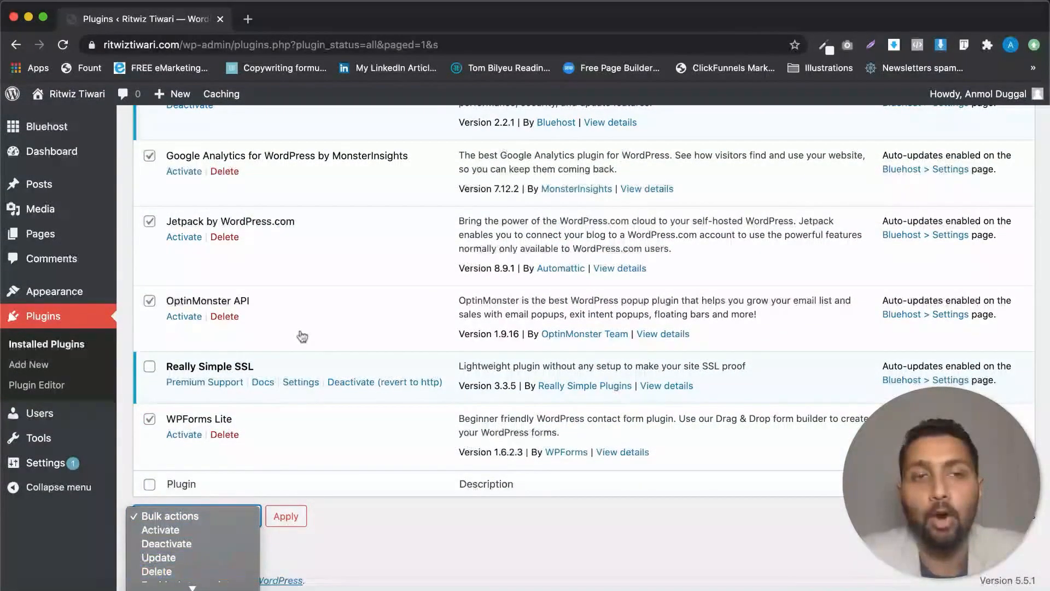
pyautogui.scroll(2, 375, 497)
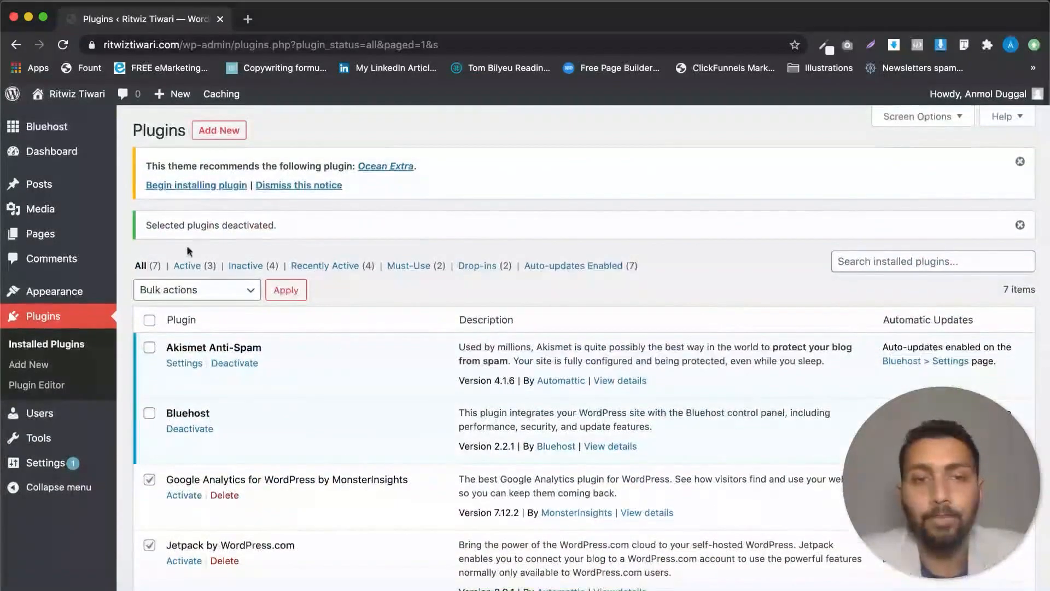
# Step: Filter the plugins to the inactive ones, delete all four with a bulk action, and return to the full plugin list
pyautogui.click(247, 268)
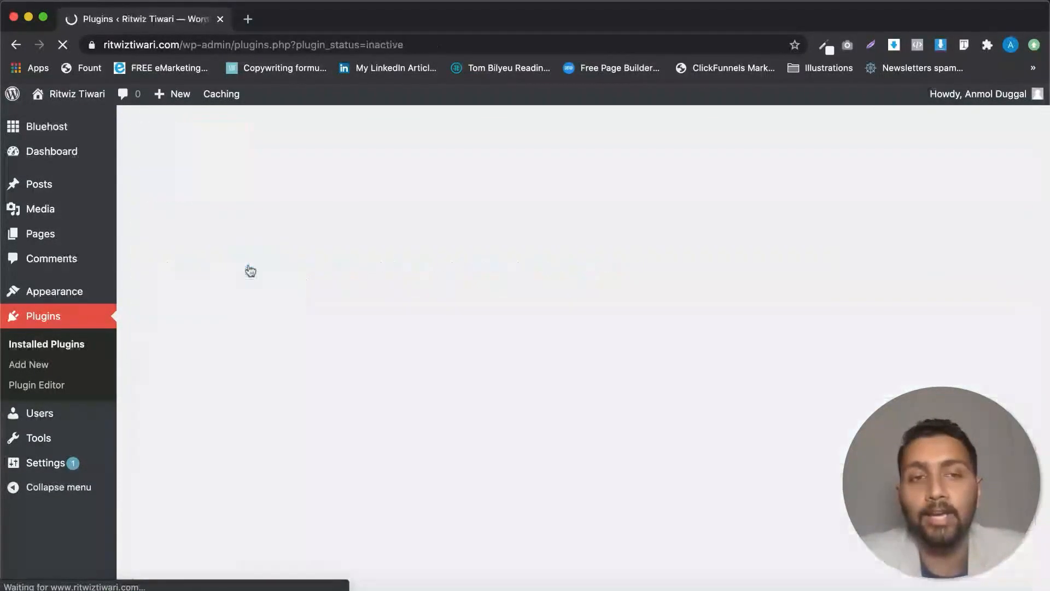
pyautogui.scroll(-2, 153, 230)
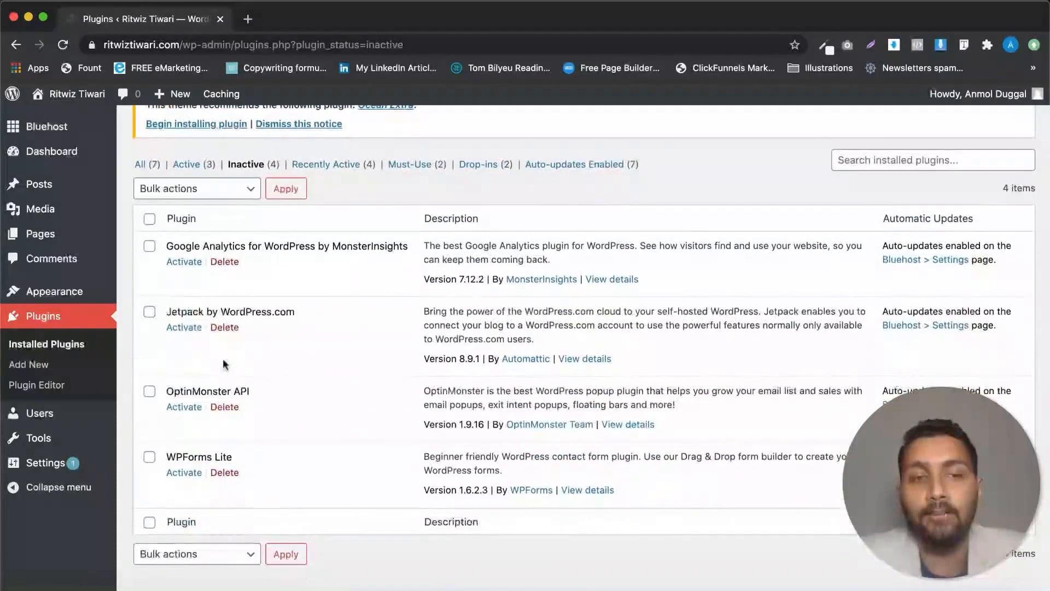
pyautogui.click(150, 219)
pyautogui.click(176, 200)
pyautogui.click(164, 230)
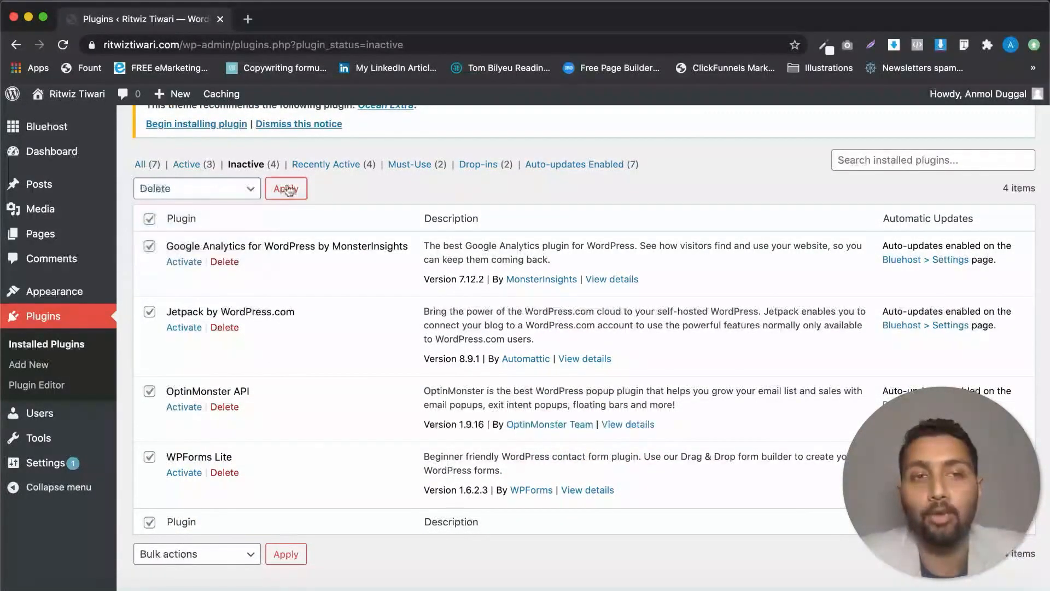
pyautogui.click(286, 189)
pyautogui.click(643, 140)
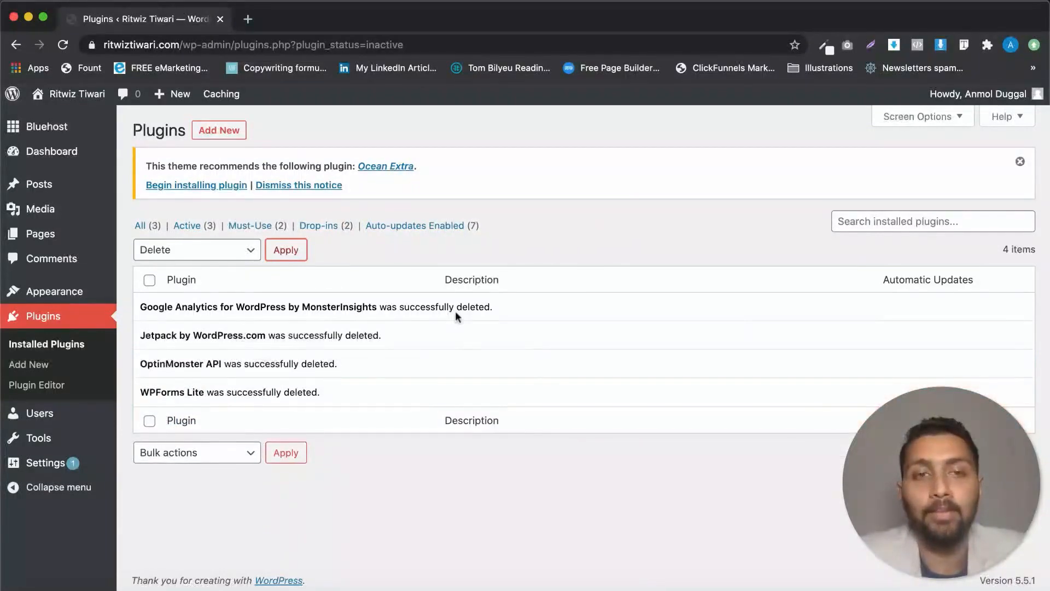
pyautogui.click(140, 227)
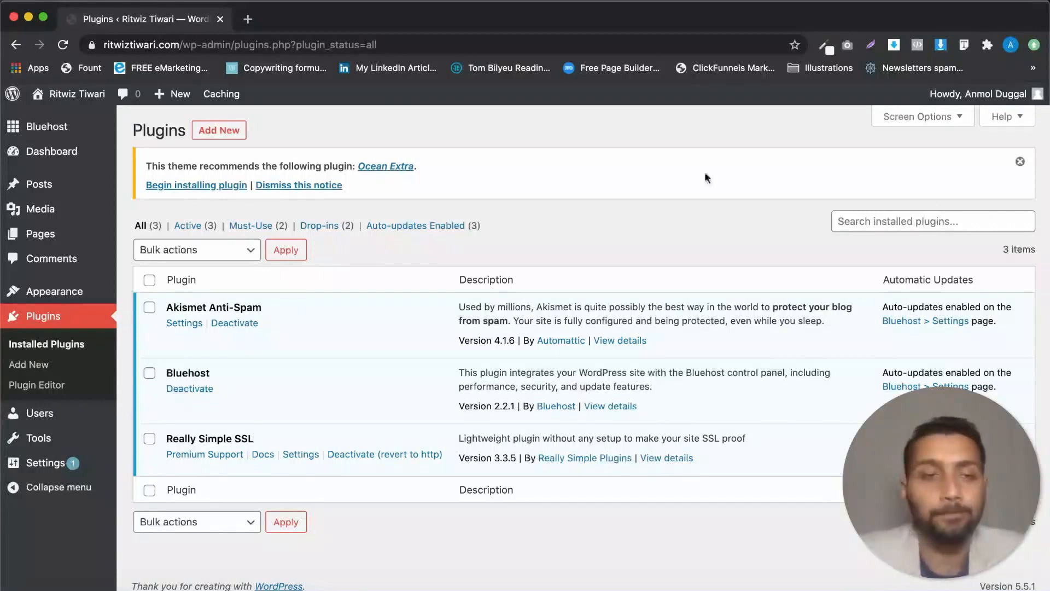
# Step: Go to the page for adding plugins and look through the featured and popular plugins
pyautogui.click(228, 134)
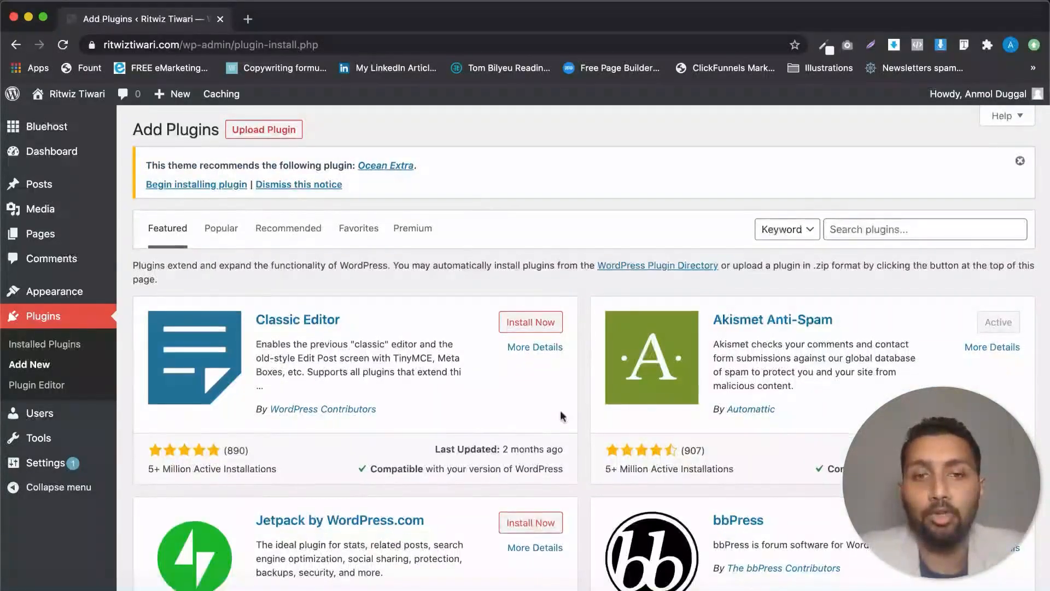
pyautogui.scroll(-15, 560, 416)
pyautogui.scroll(13, 560, 416)
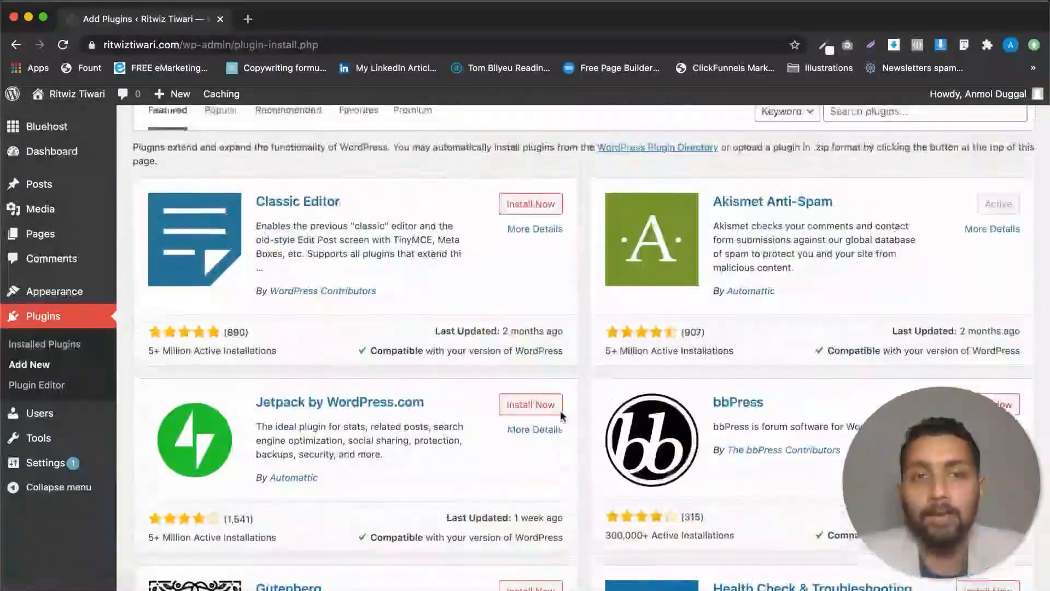
pyautogui.scroll(3, 560, 416)
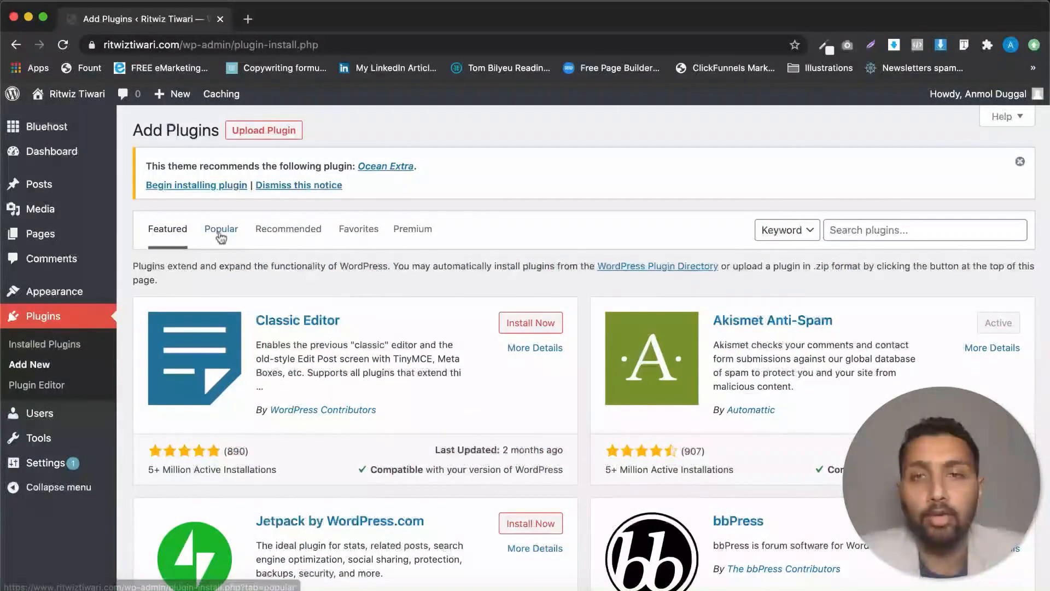
pyautogui.click(220, 235)
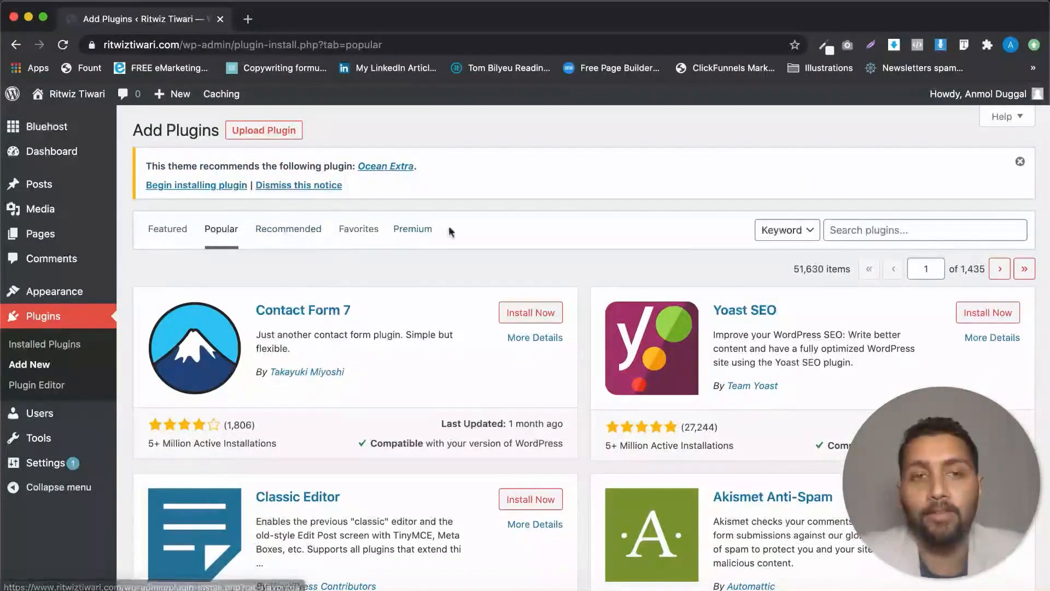
pyautogui.click(868, 230)
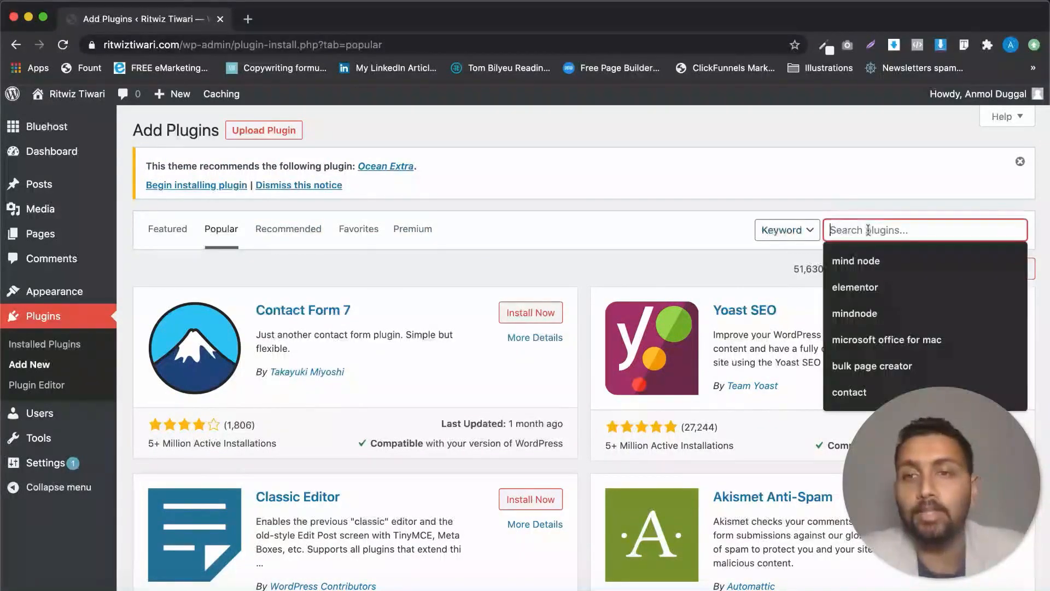
pyautogui.click(381, 270)
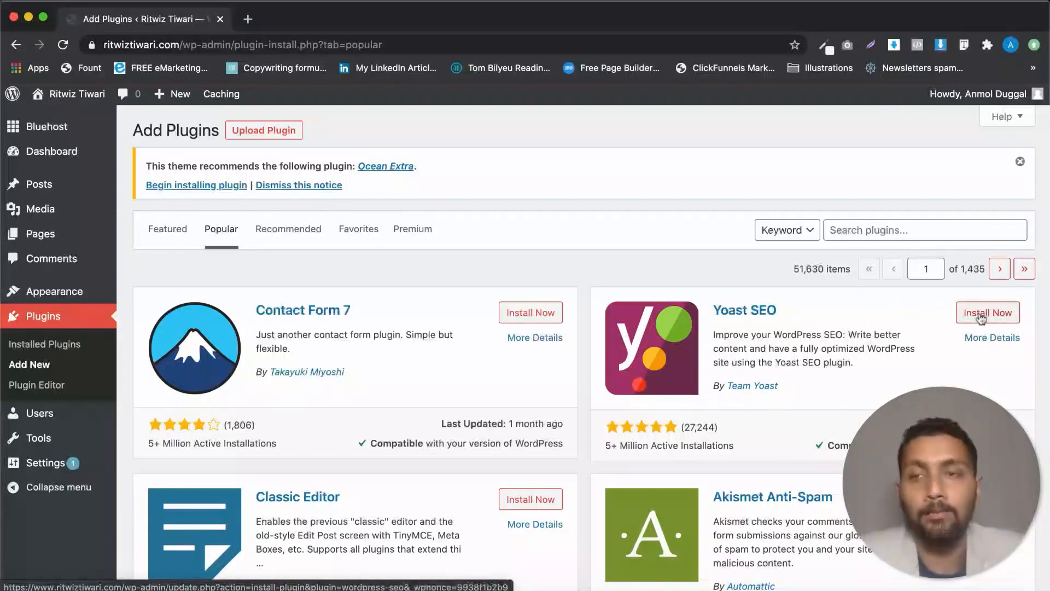
# Step: Search the plugin directory for "yoast SEO", then install and activate the Yoast SEO plugin
pyautogui.click(883, 230)
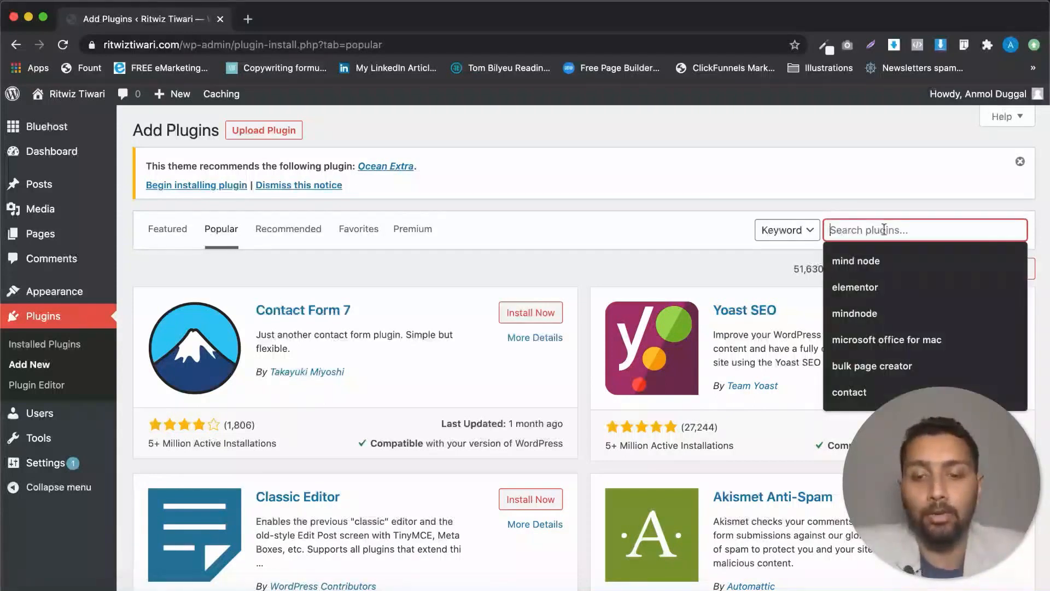
pyautogui.write('yoast SEO')
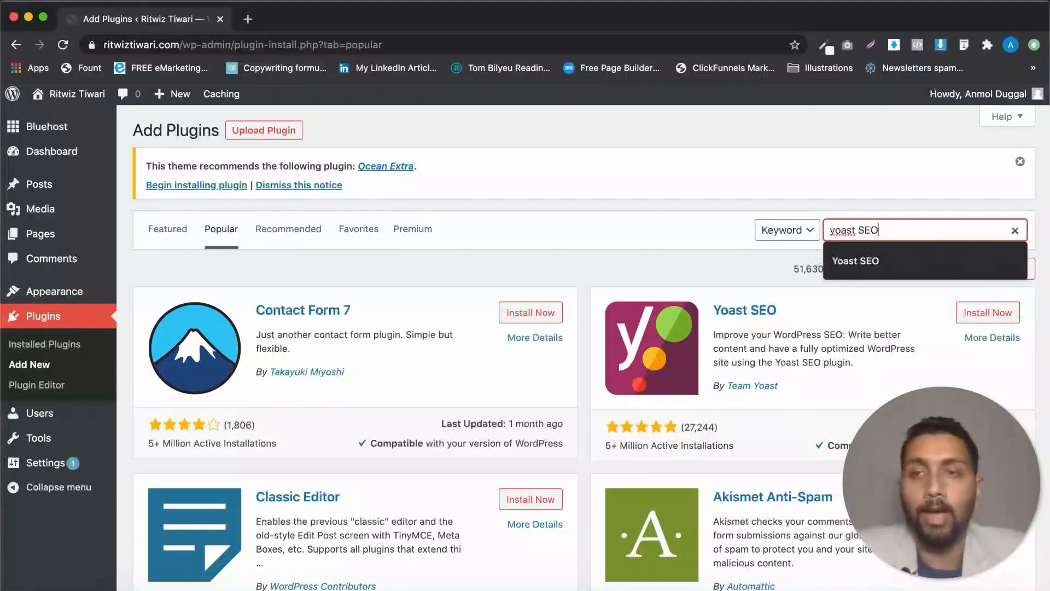
pyautogui.press('Return')
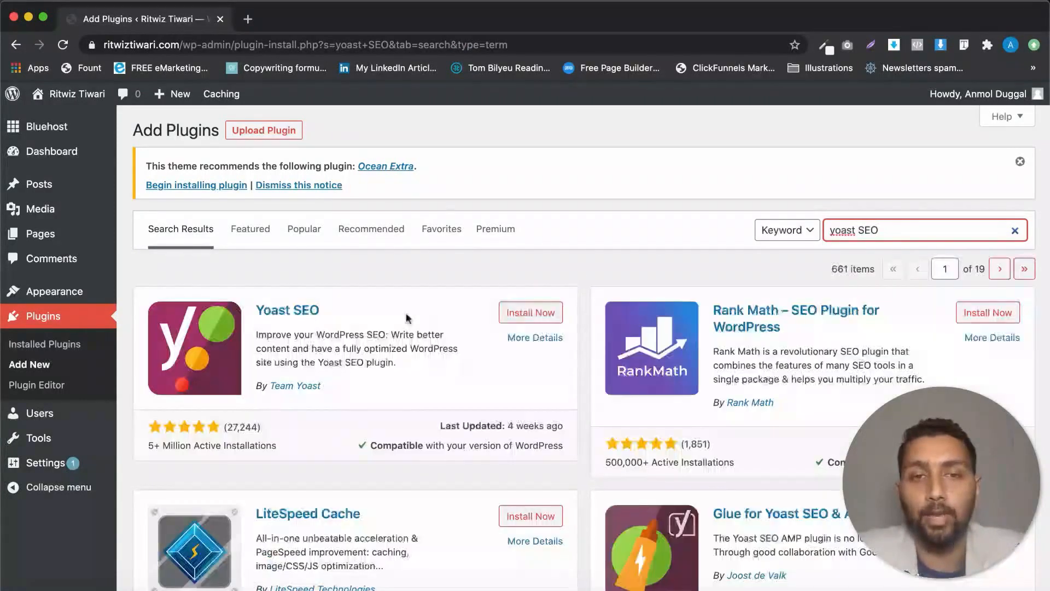
pyautogui.click(549, 317)
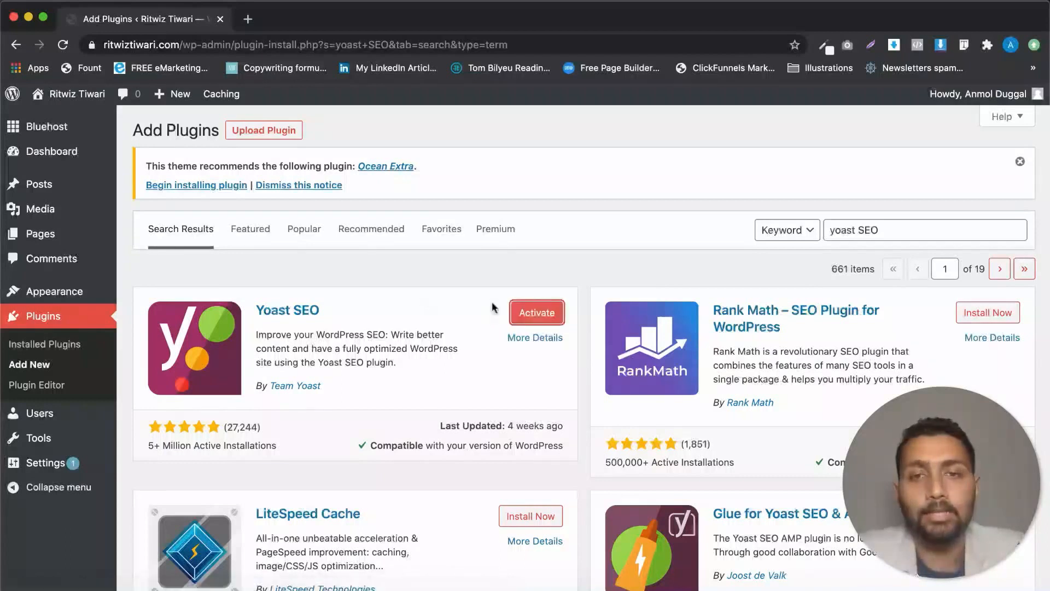
pyautogui.click(538, 315)
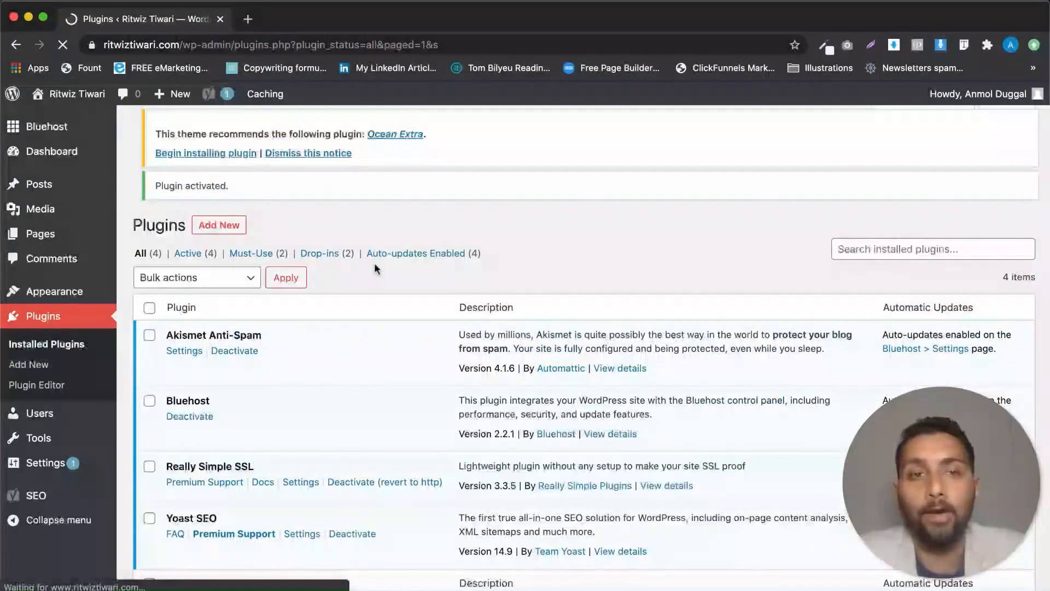
pyautogui.scroll(-2, 420, 352)
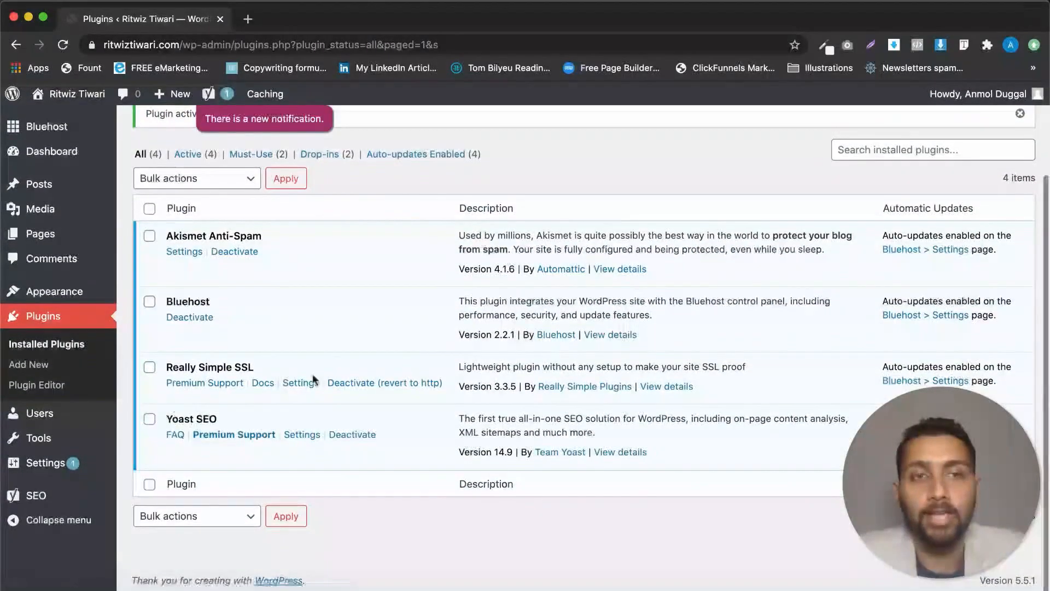
pyautogui.scroll(2, 313, 377)
pyautogui.moveTo(213, 98)
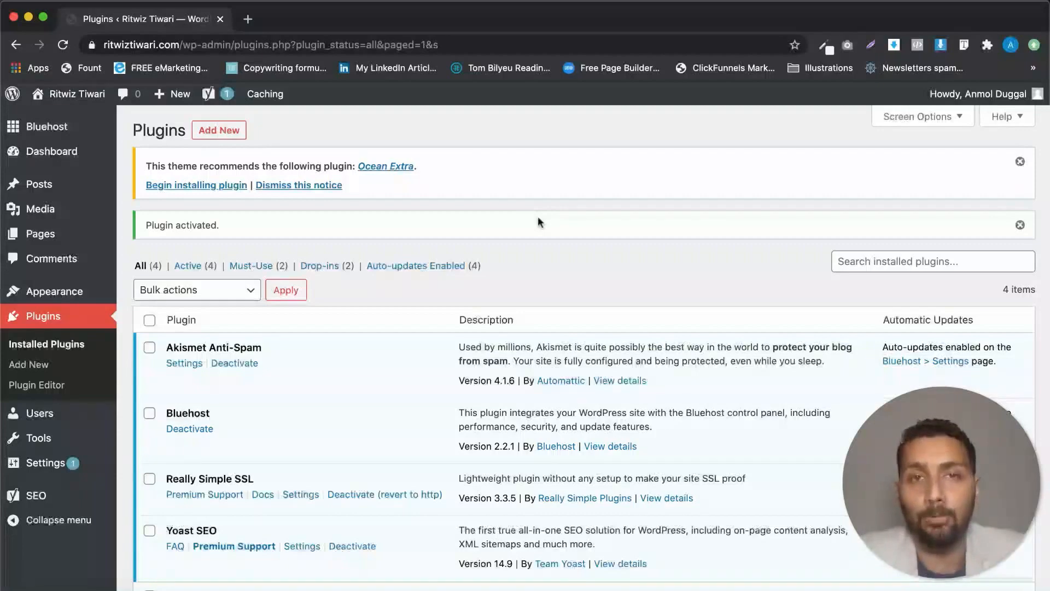
# Step: Open the form for uploading a .zip plugin without choosing a file, and look over the featured plugins below it
pyautogui.click(222, 130)
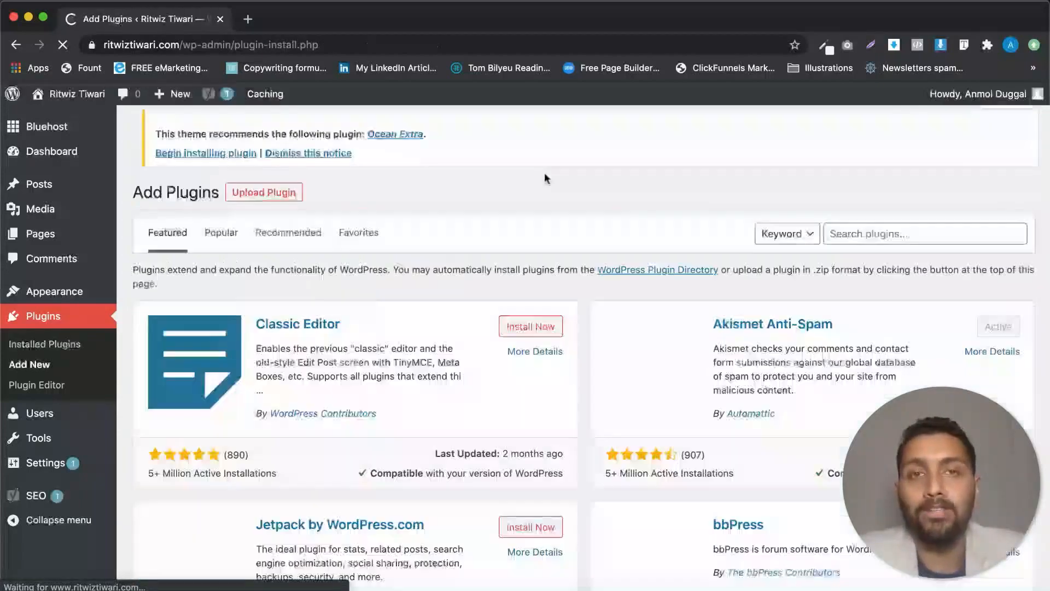
pyautogui.click(276, 132)
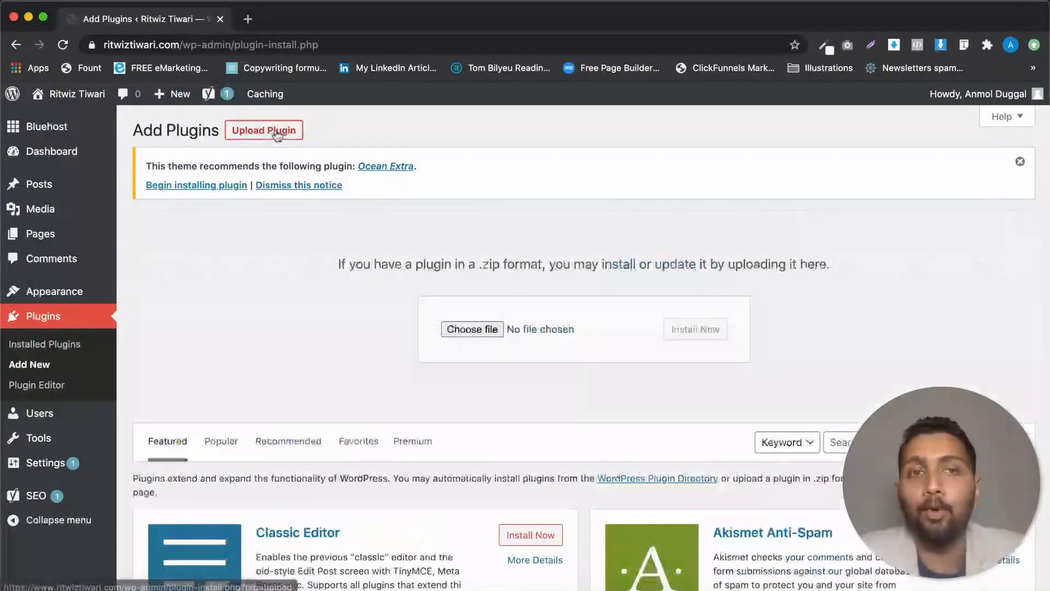
pyautogui.click(484, 331)
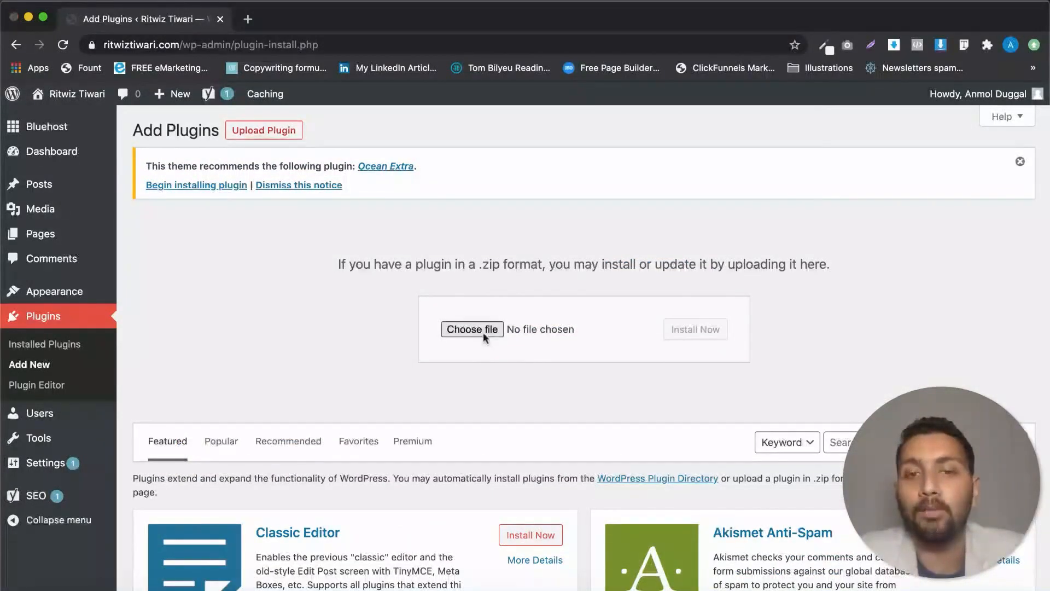
pyautogui.click(702, 367)
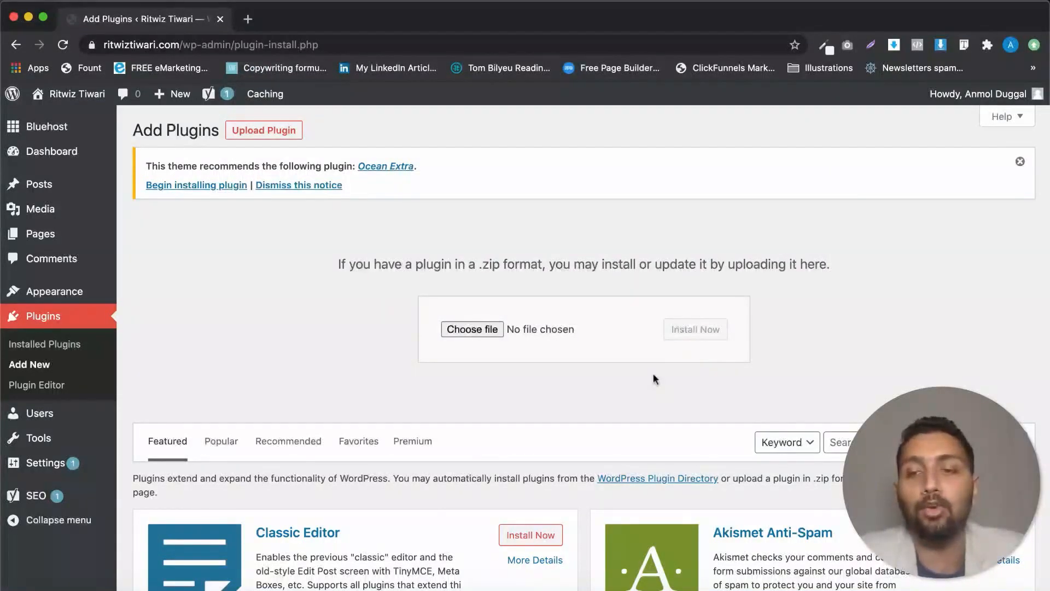
pyautogui.scroll(-5, 654, 378)
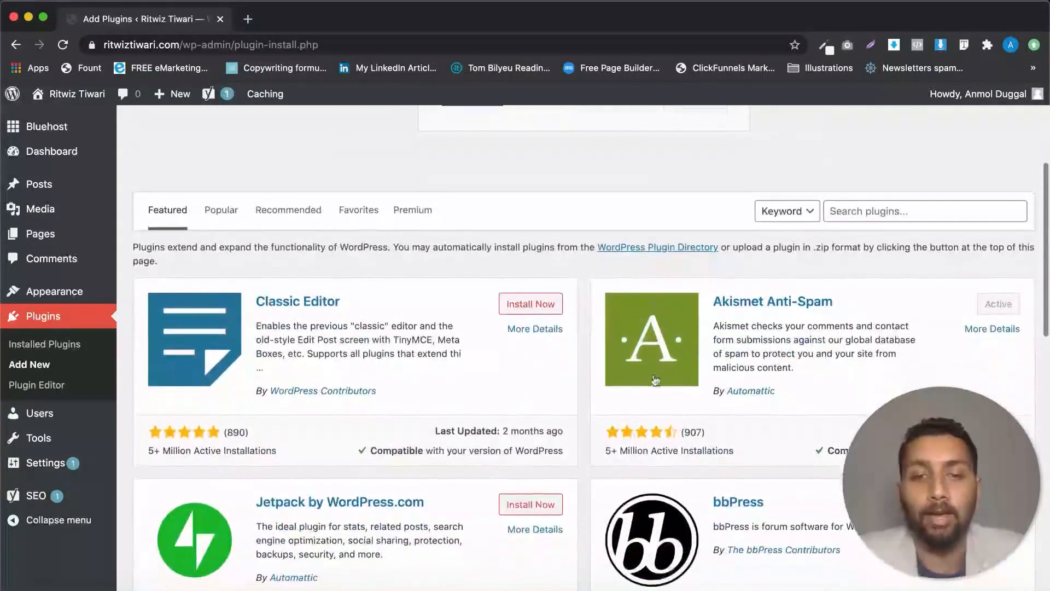
pyautogui.scroll(-15, 654, 378)
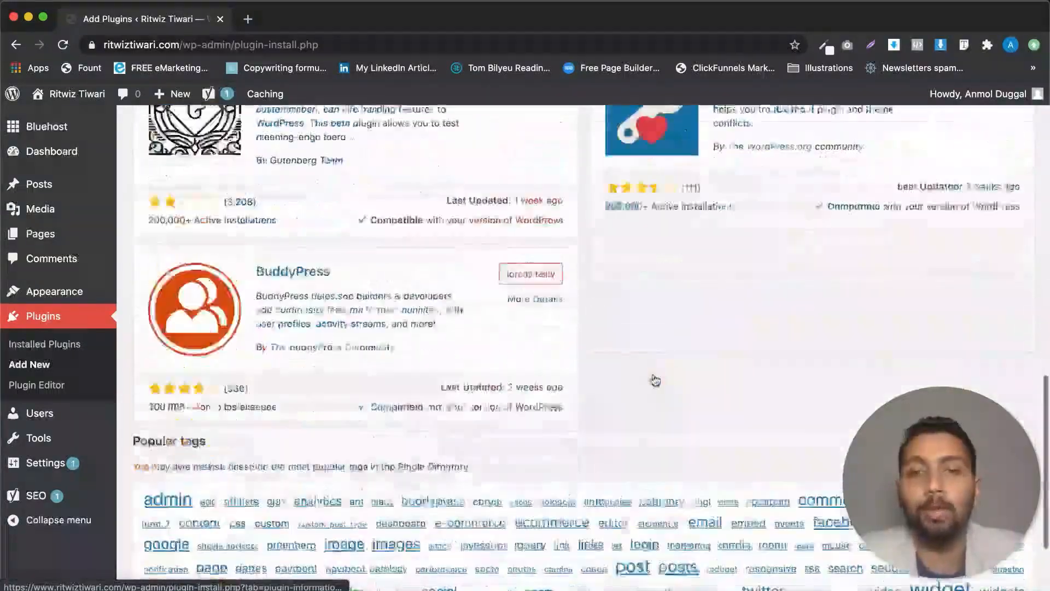
pyautogui.scroll(20, 621, 251)
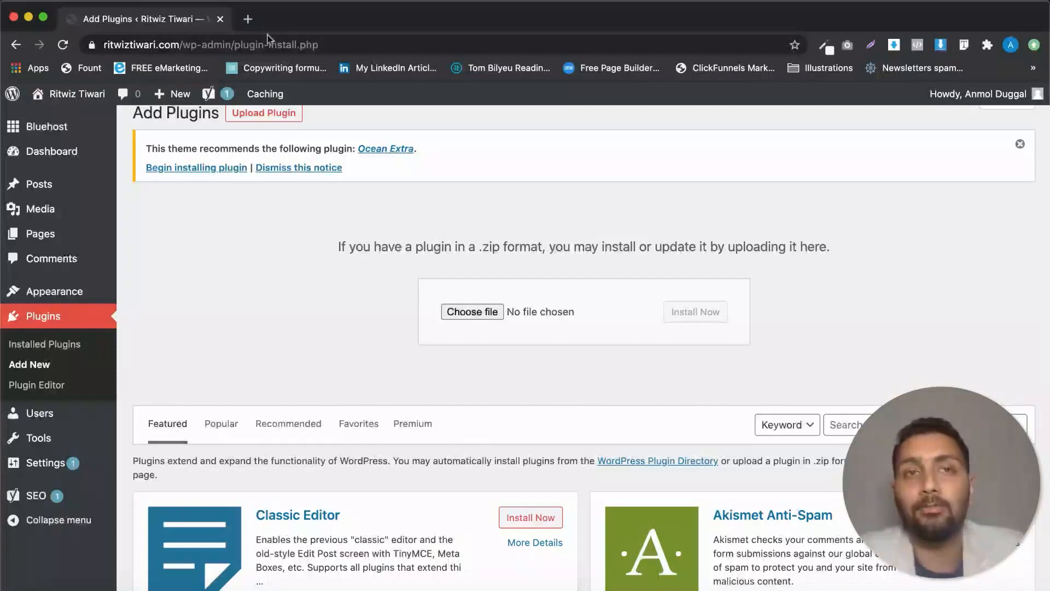
# Step: Search the web in a new tab for "list of essential wordpress plugins" and open the WPBeginner article on 24 must-have plugins
pyautogui.click(246, 19)
pyautogui.write('list of ')
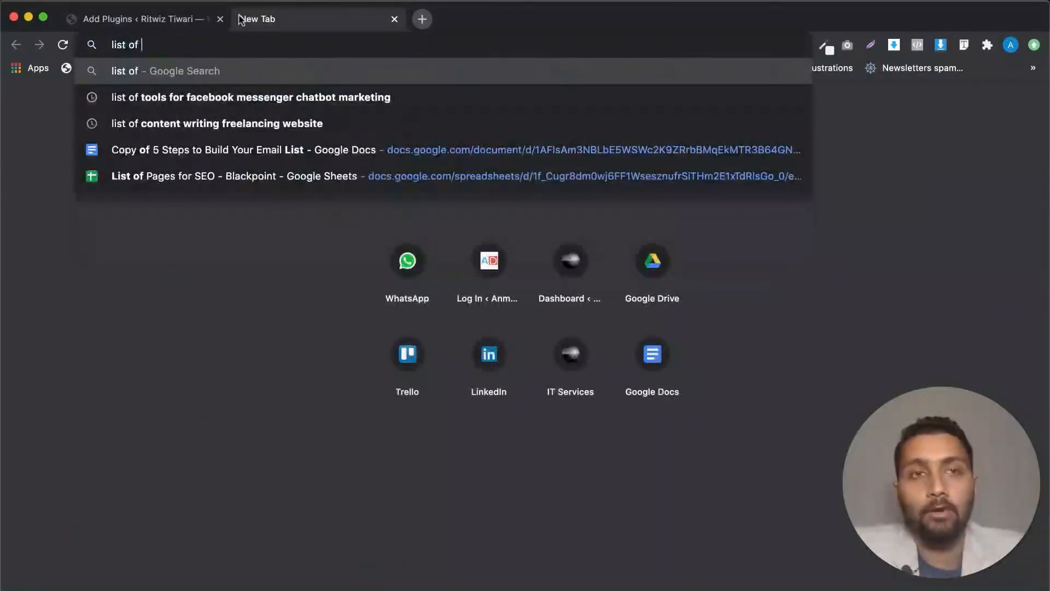
pyautogui.write('essential wo')
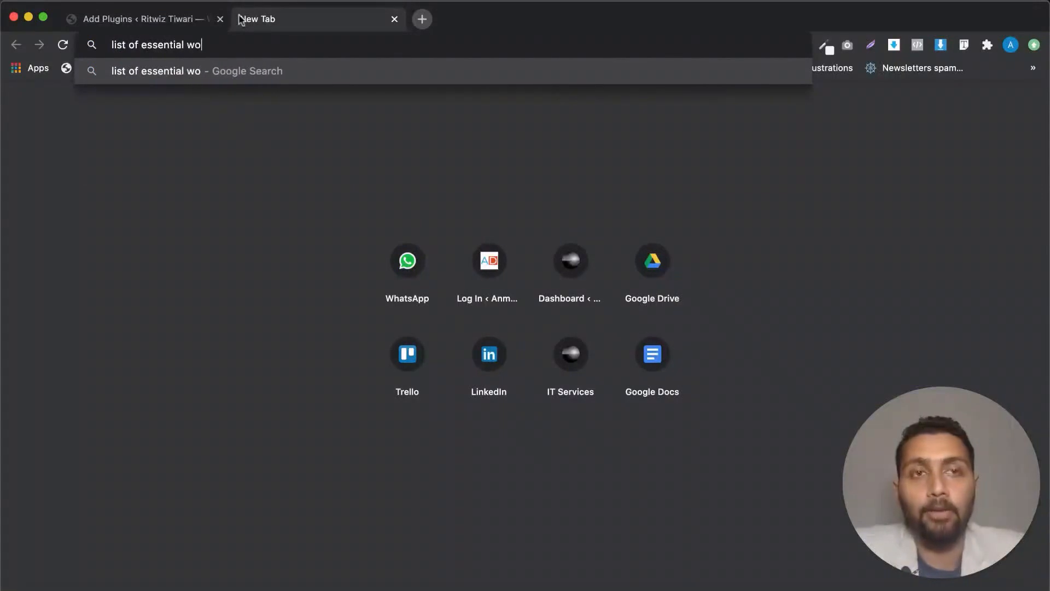
pyautogui.write('rdpress plugins')
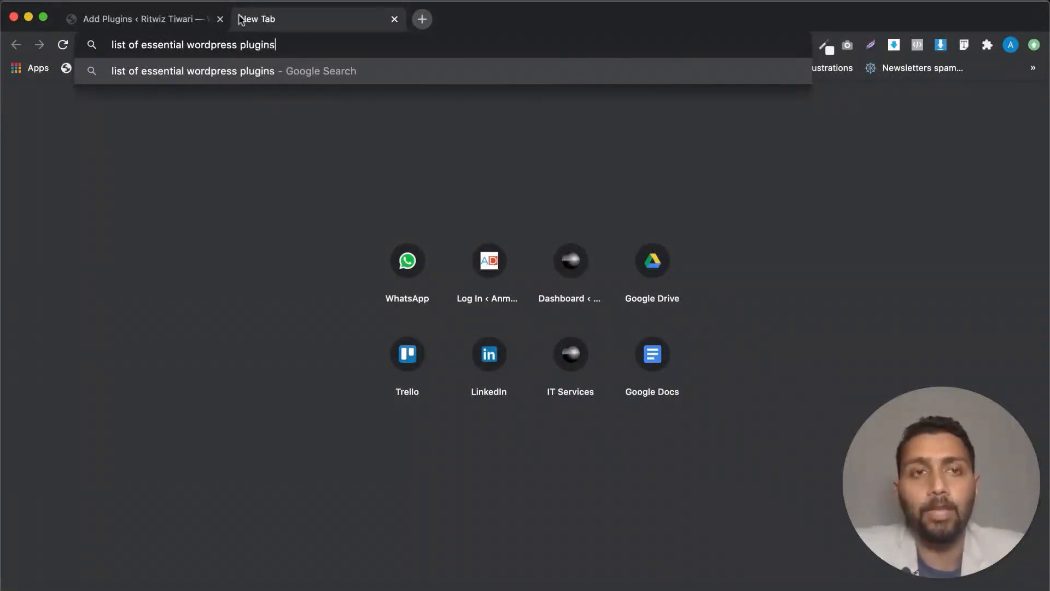
pyautogui.press('Return')
pyautogui.scroll(-1, 305, 274)
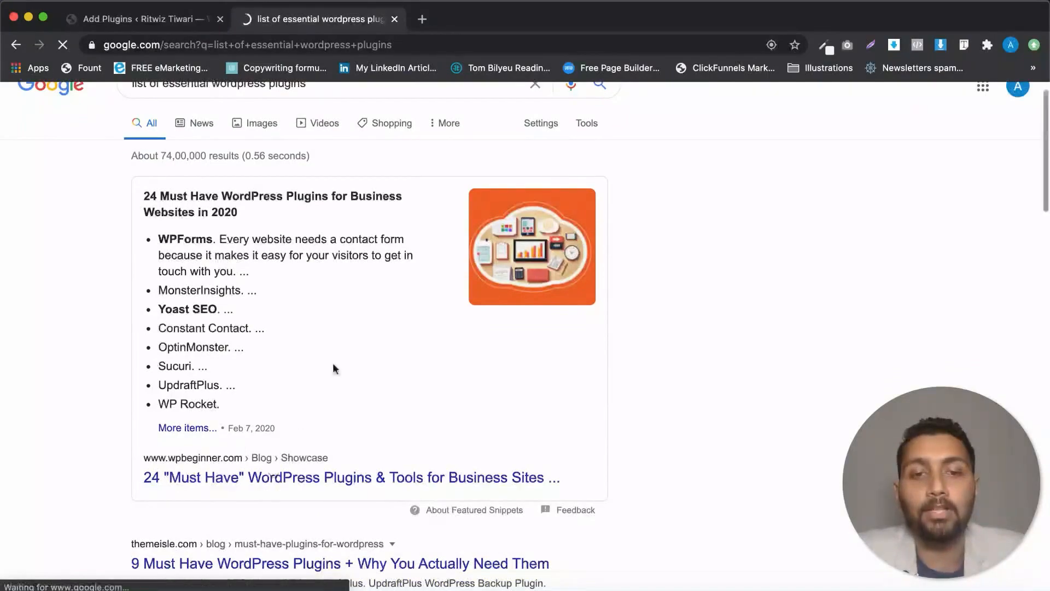
pyautogui.scroll(-9, 342, 385)
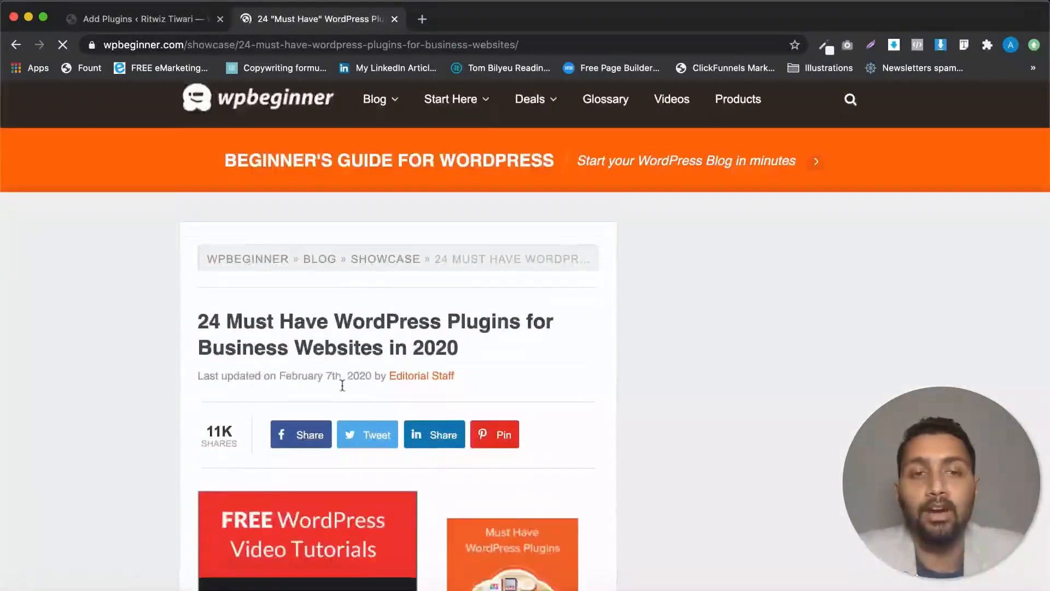
# Step: Read through the must-have WordPress plugins in the WPBeginner article, from WPForms and MonsterInsights onward, and close the article
pyautogui.scroll(-16, 343, 388)
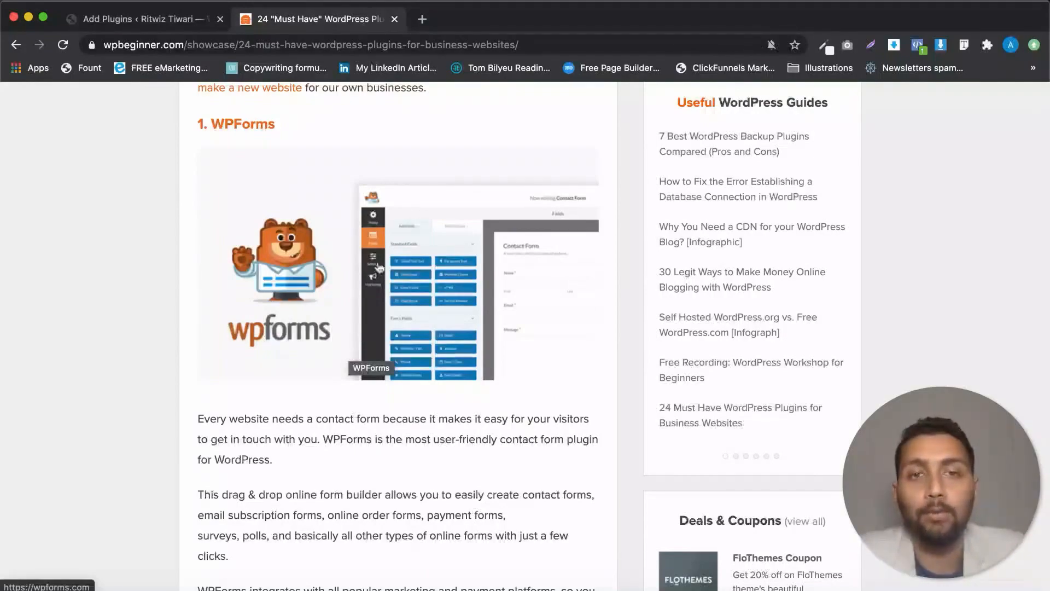
pyautogui.scroll(-10, 356, 356)
pyautogui.scroll(-5, 379, 268)
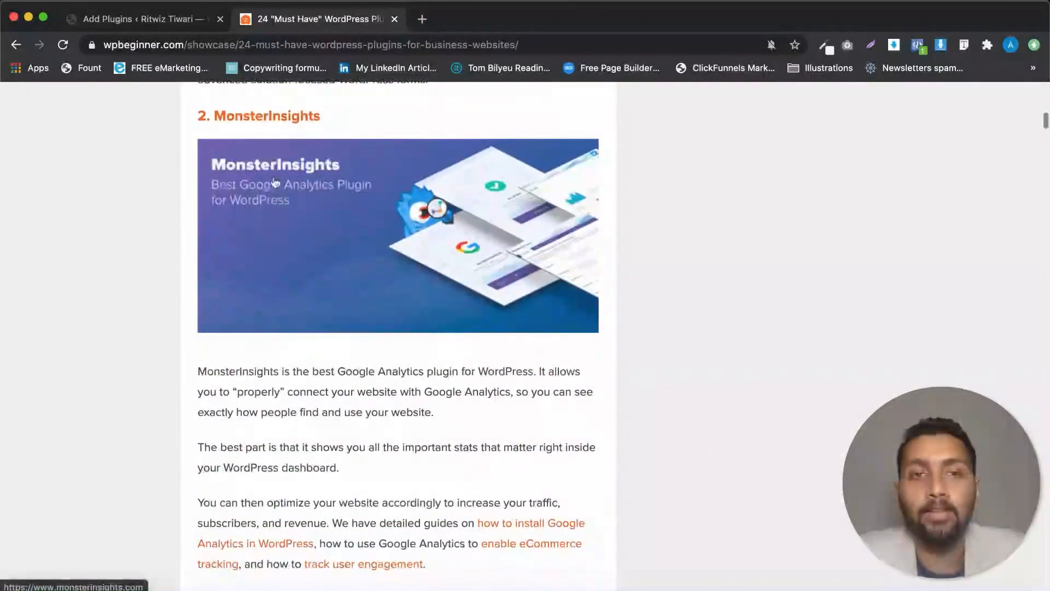
pyautogui.scroll(-7, 336, 334)
pyautogui.scroll(-5, 336, 333)
pyautogui.scroll(1, 335, 329)
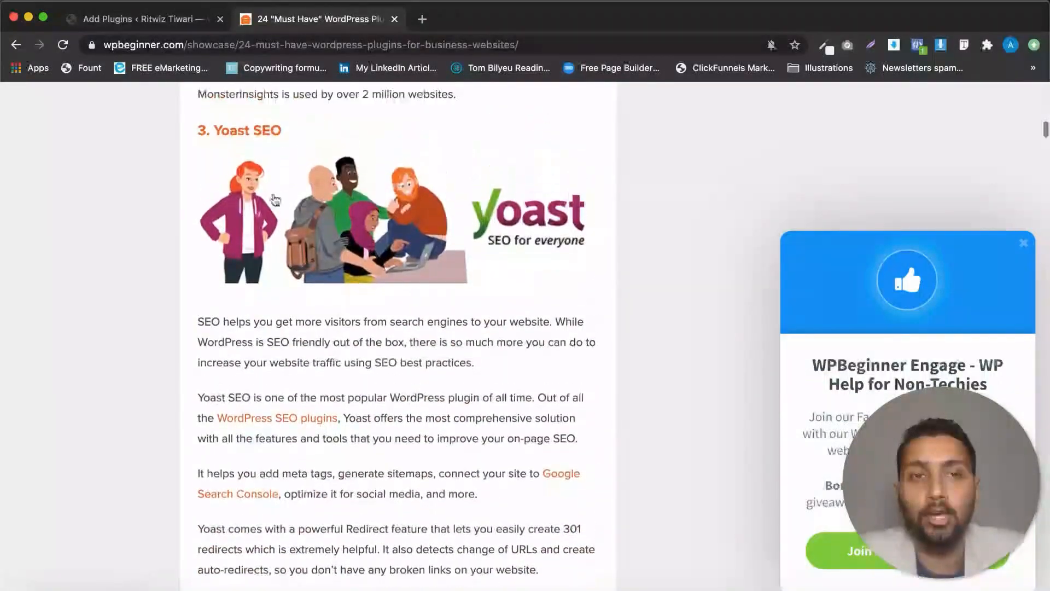
pyautogui.scroll(-2, 335, 298)
pyautogui.scroll(-9, 335, 298)
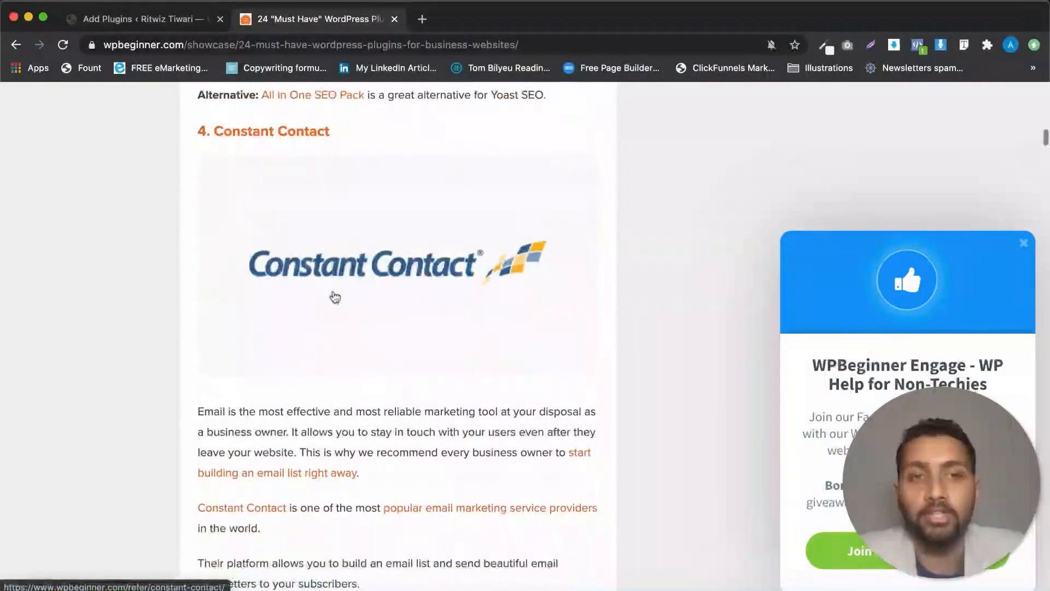
pyautogui.scroll(1, 239, 157)
pyautogui.scroll(-10, 306, 255)
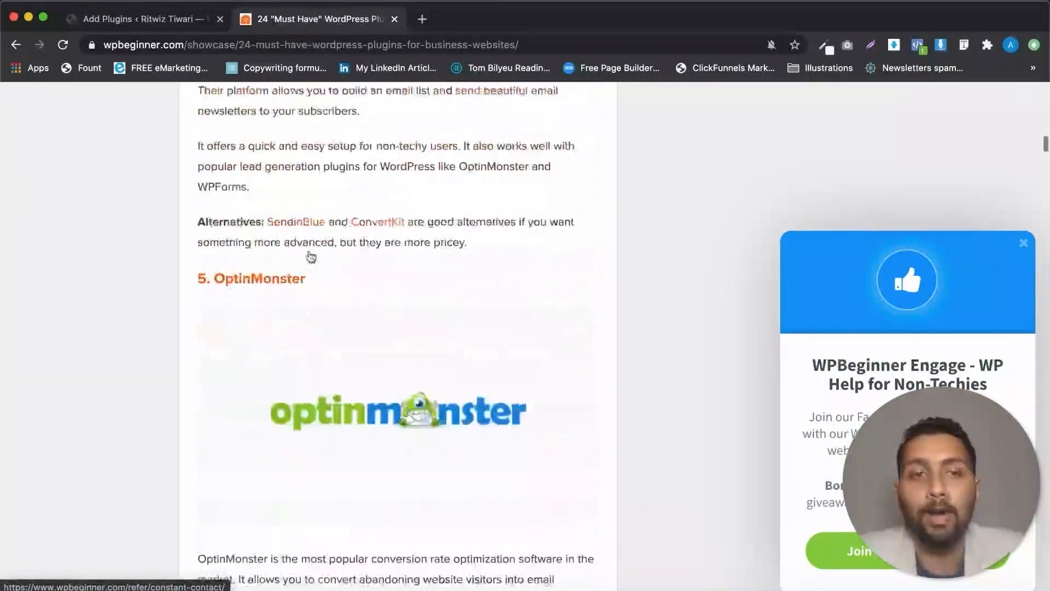
pyautogui.scroll(-11, 261, 165)
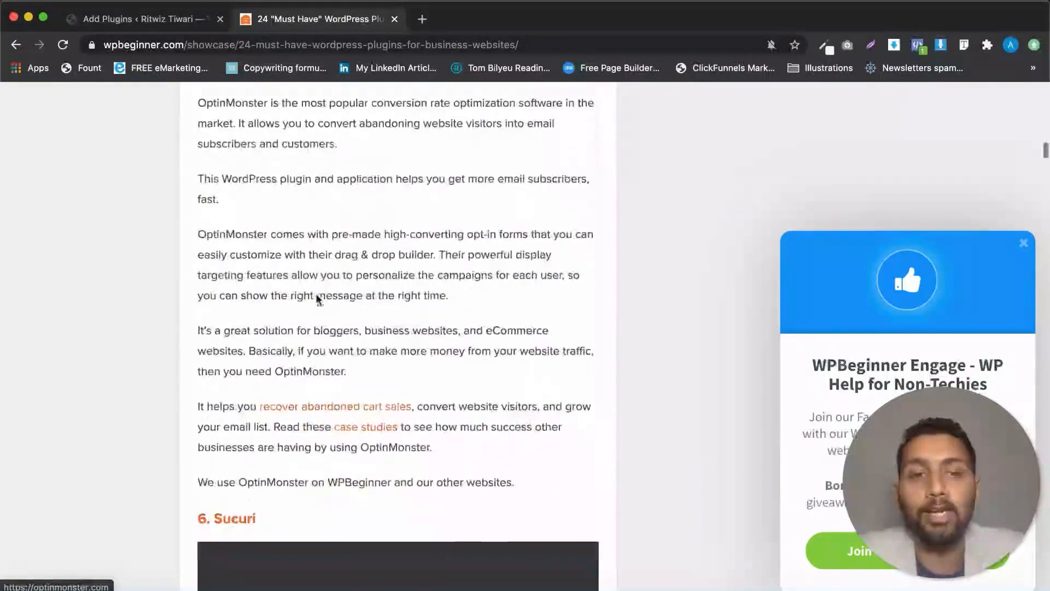
pyautogui.scroll(-10, 298, 299)
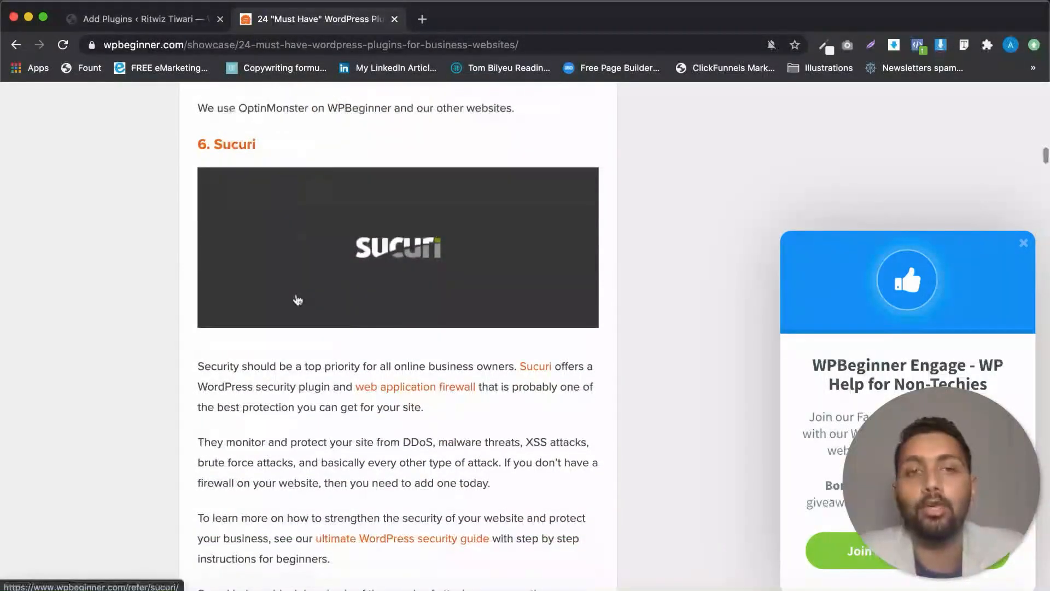
pyautogui.scroll(-20, 297, 299)
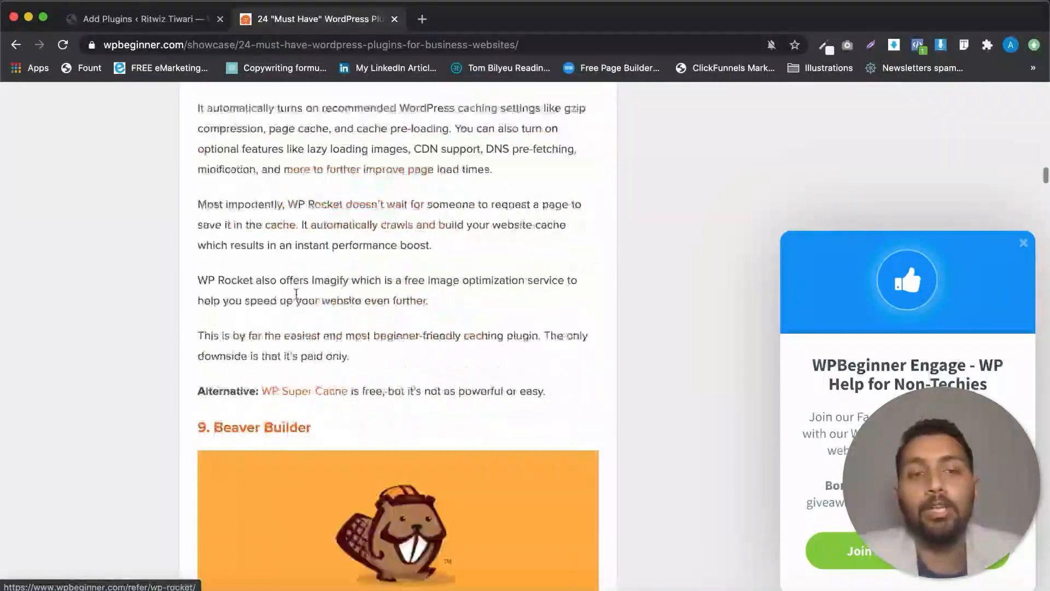
pyautogui.scroll(-20, 298, 298)
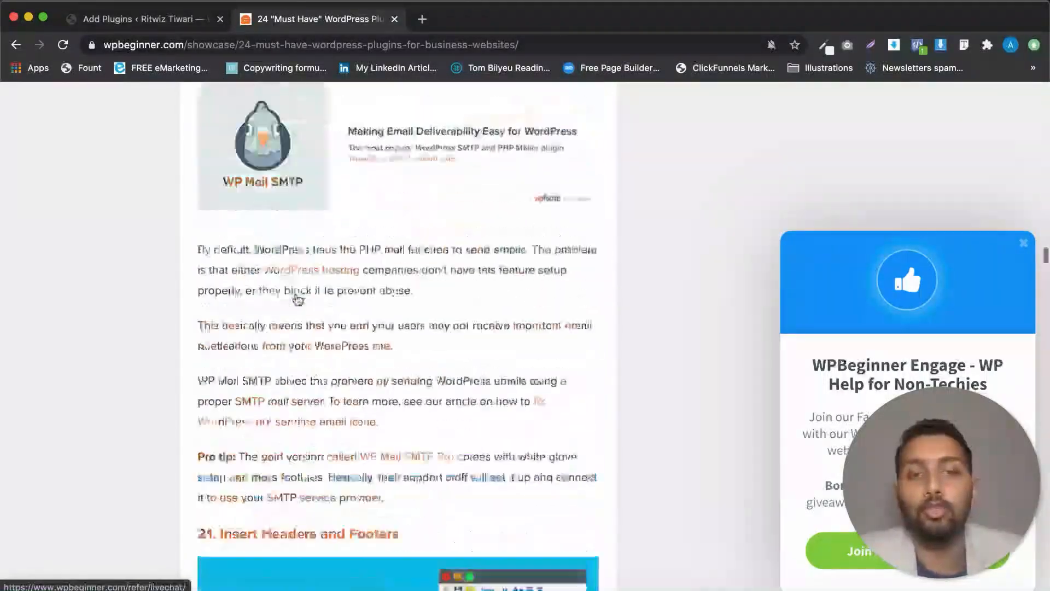
pyautogui.scroll(-5, 295, 299)
pyautogui.scroll(20, 295, 298)
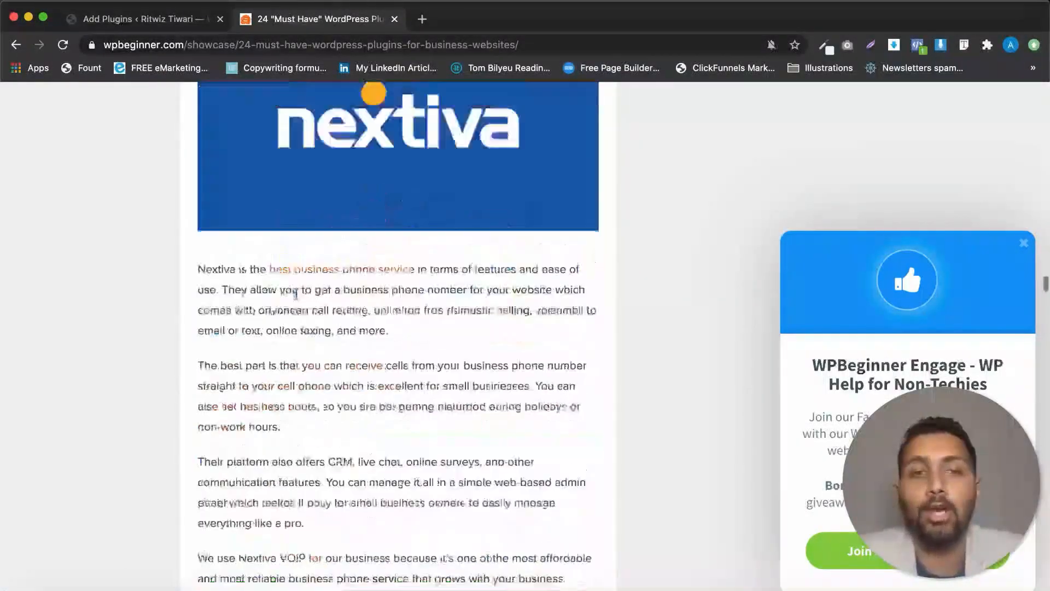
pyautogui.scroll(5, 296, 299)
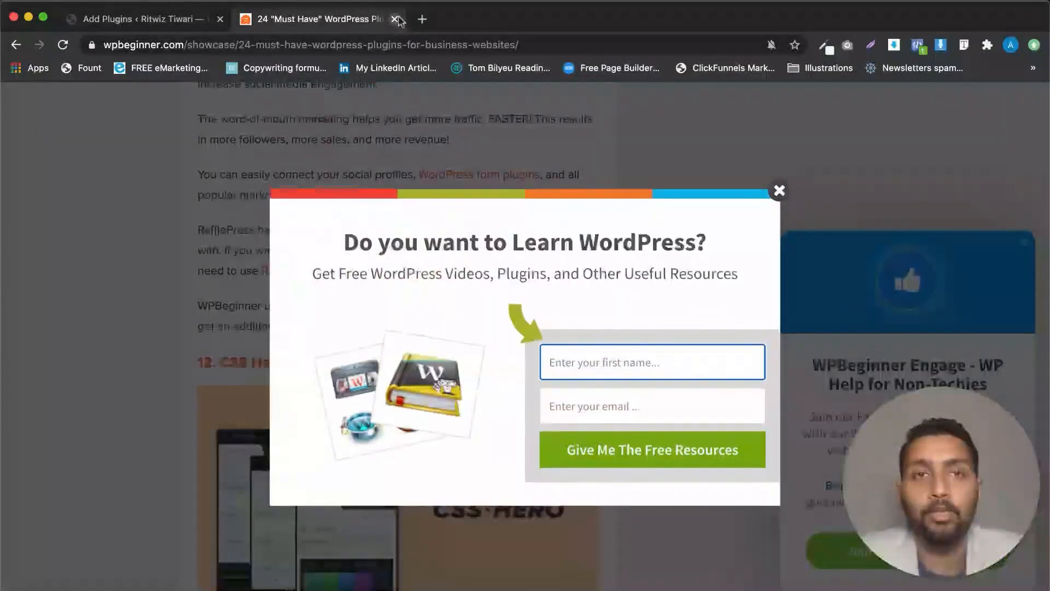
pyautogui.click(394, 19)
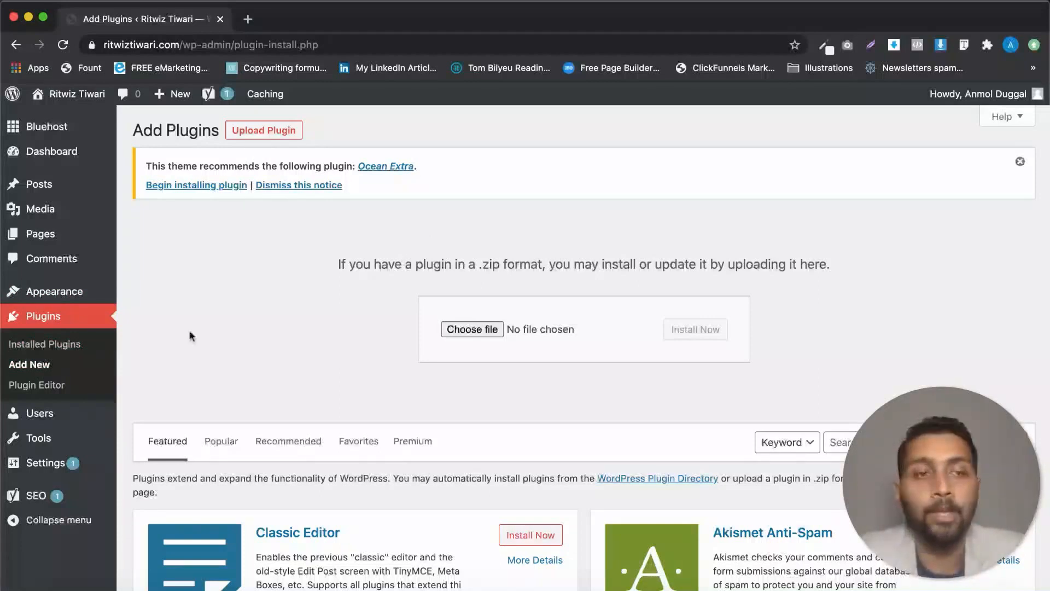
# Step: Open the Plugin Editor, accept the direct-editing warning, and look through the code of akismet.php
pyautogui.click(39, 388)
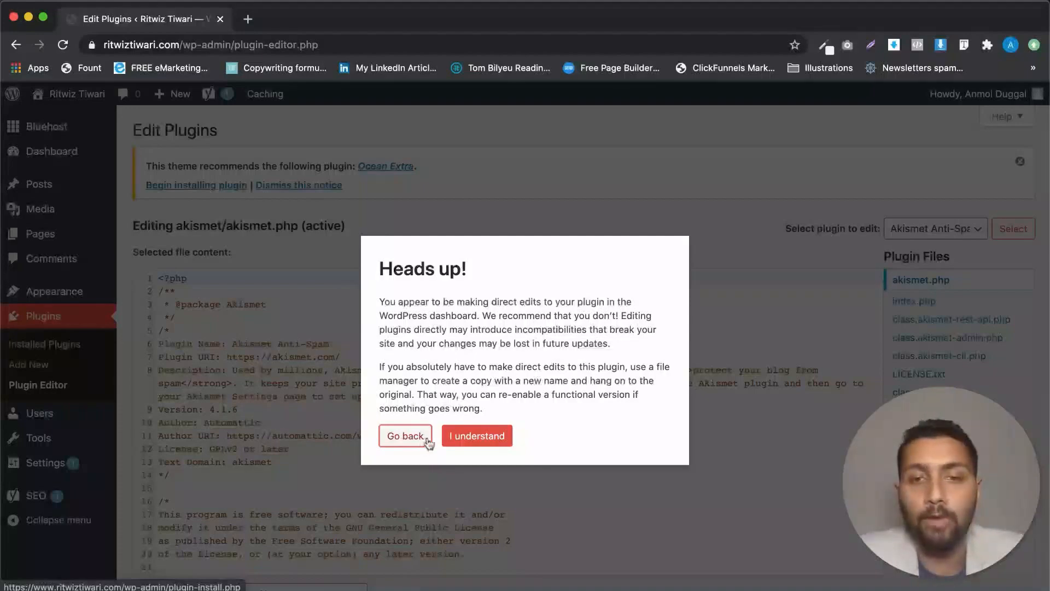
pyautogui.click(477, 436)
pyautogui.scroll(-1, 558, 453)
pyautogui.scroll(-10, 558, 453)
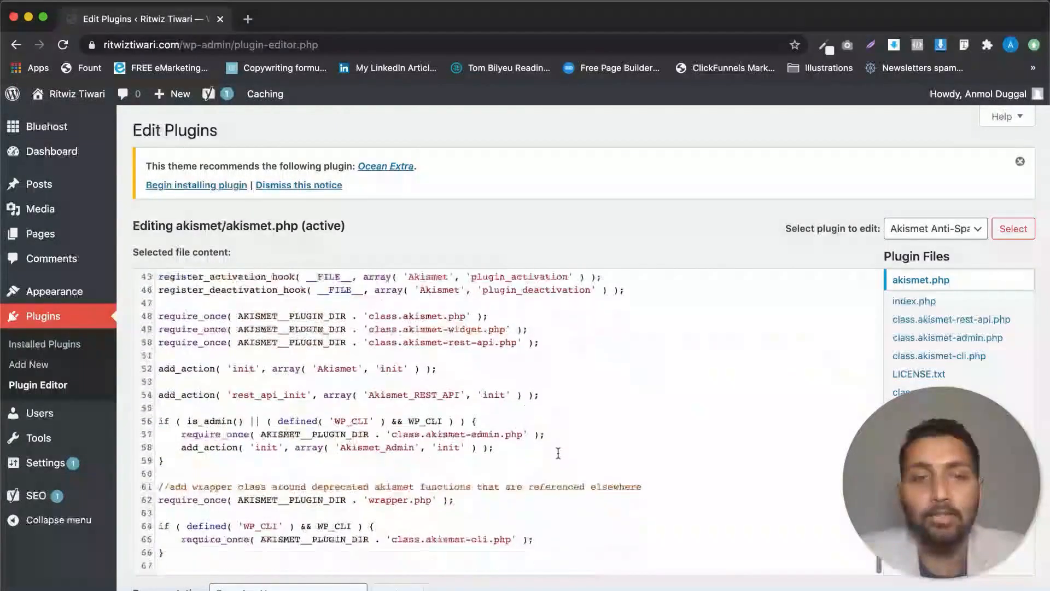
pyautogui.scroll(10, 558, 453)
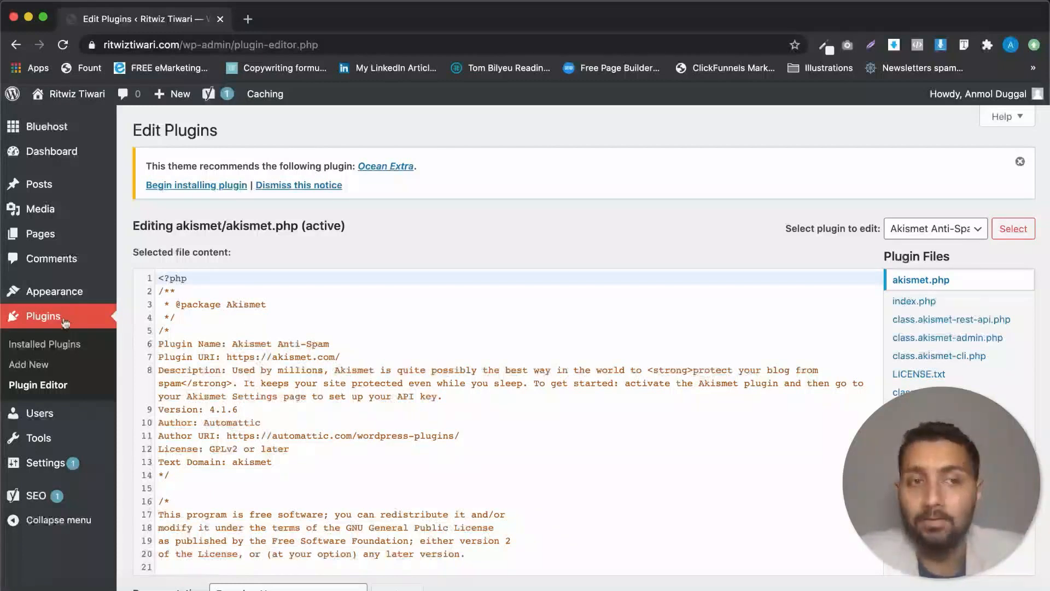
# Step: Open the Theme Editor, accept the direct-editing warning, and look over OceanWP's style.css and the list of theme files
pyautogui.moveTo(60, 295)
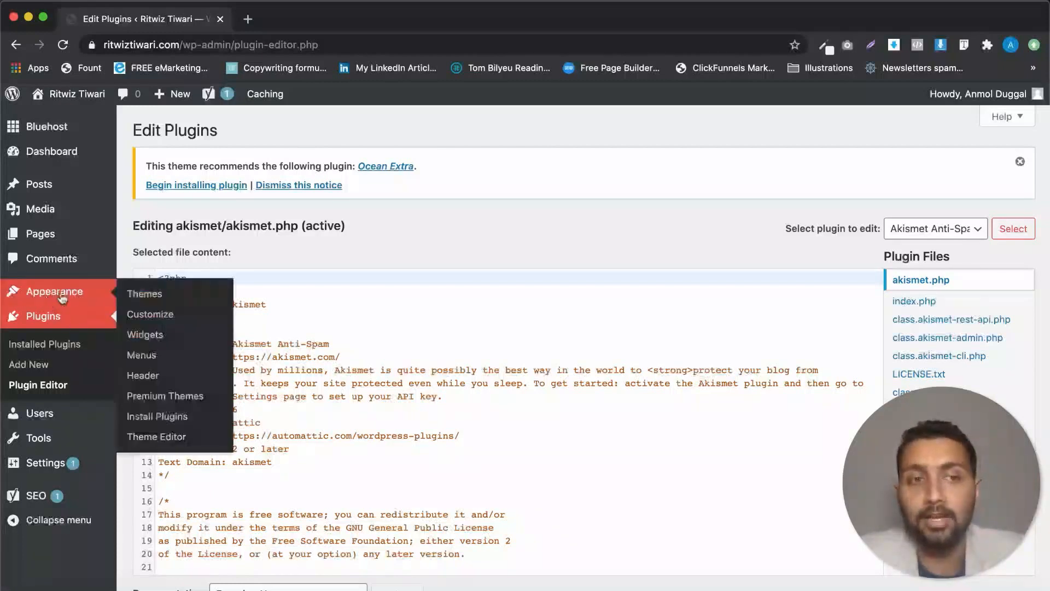
pyautogui.click(158, 445)
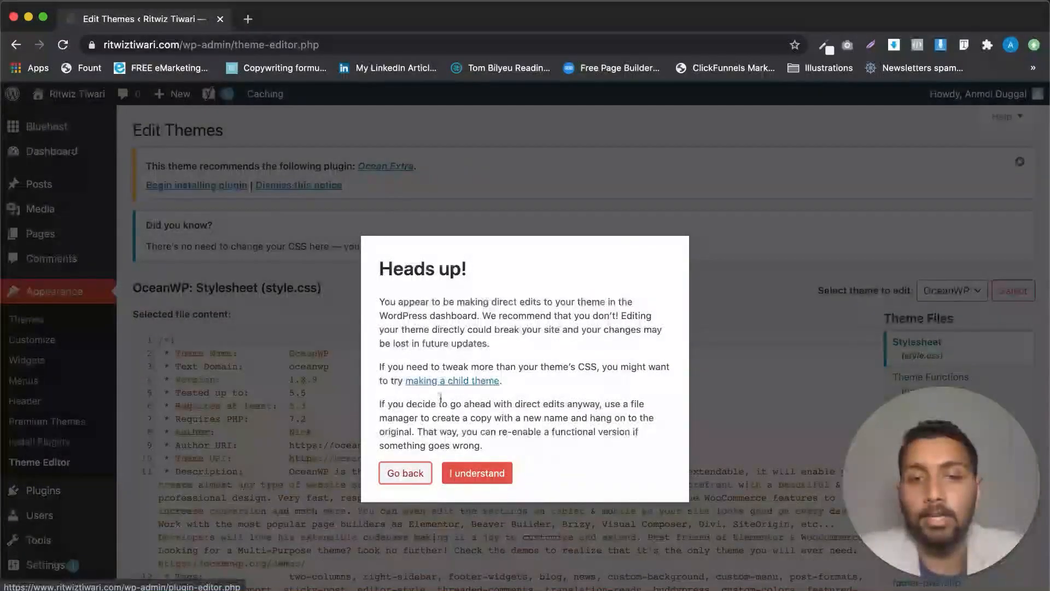
pyautogui.click(486, 474)
pyautogui.scroll(-10, 485, 473)
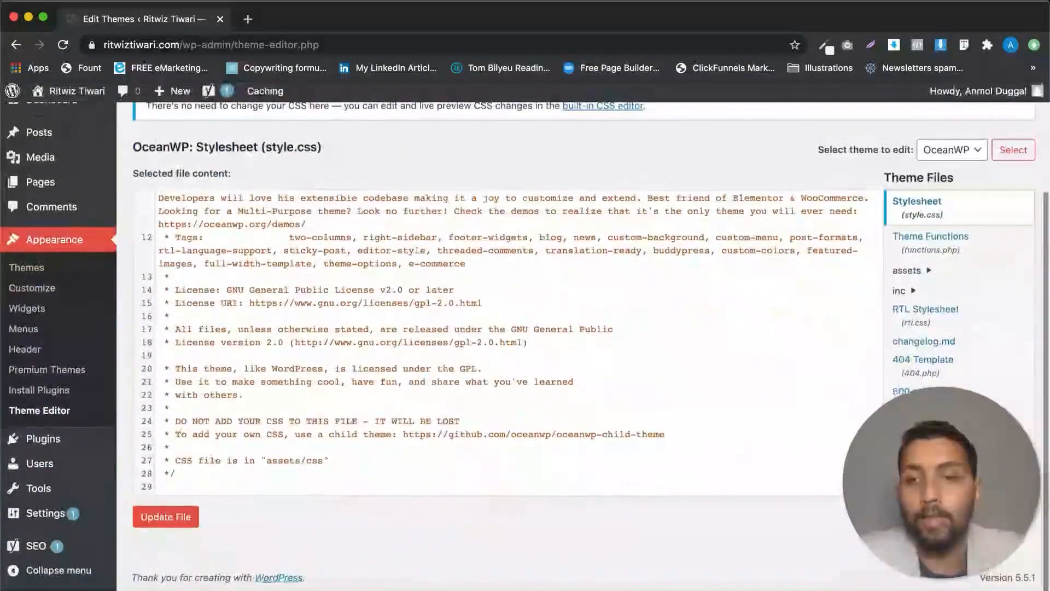
pyautogui.scroll(-5, 935, 374)
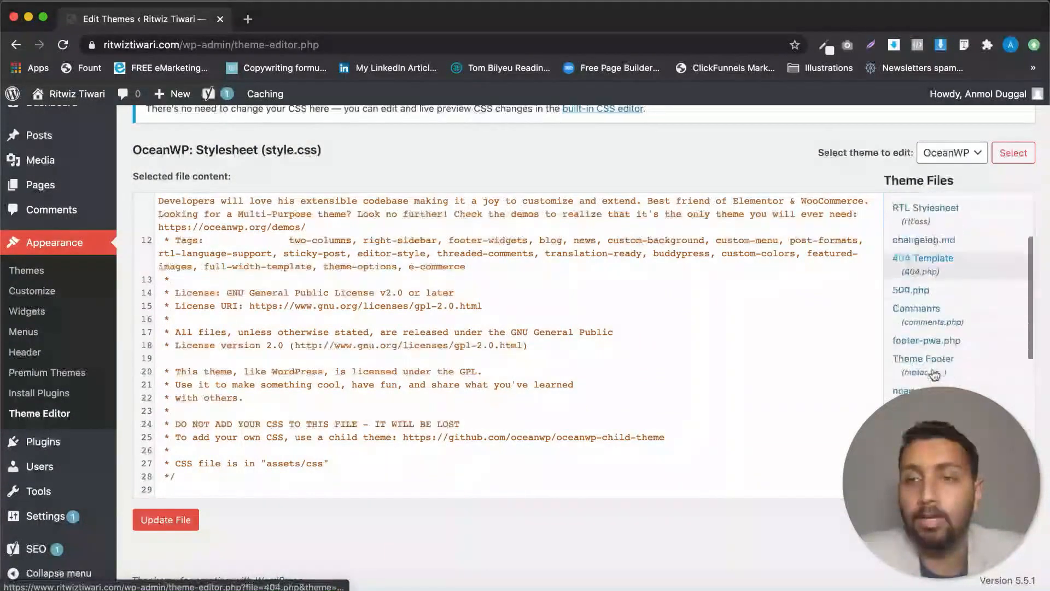
pyautogui.scroll(-3, 934, 375)
pyautogui.scroll(10, 931, 371)
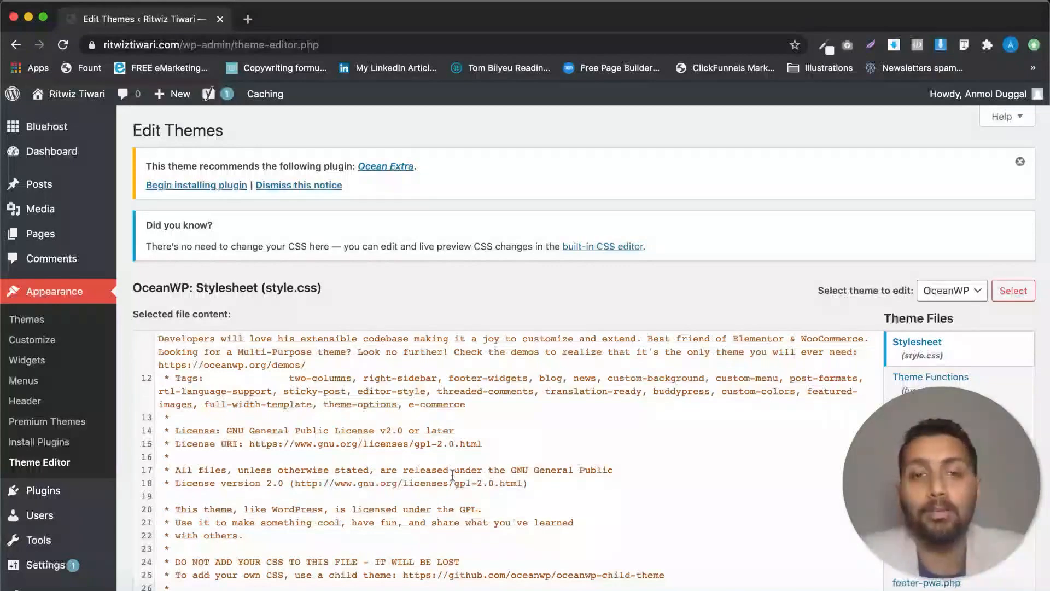
pyautogui.scroll(-2, 452, 476)
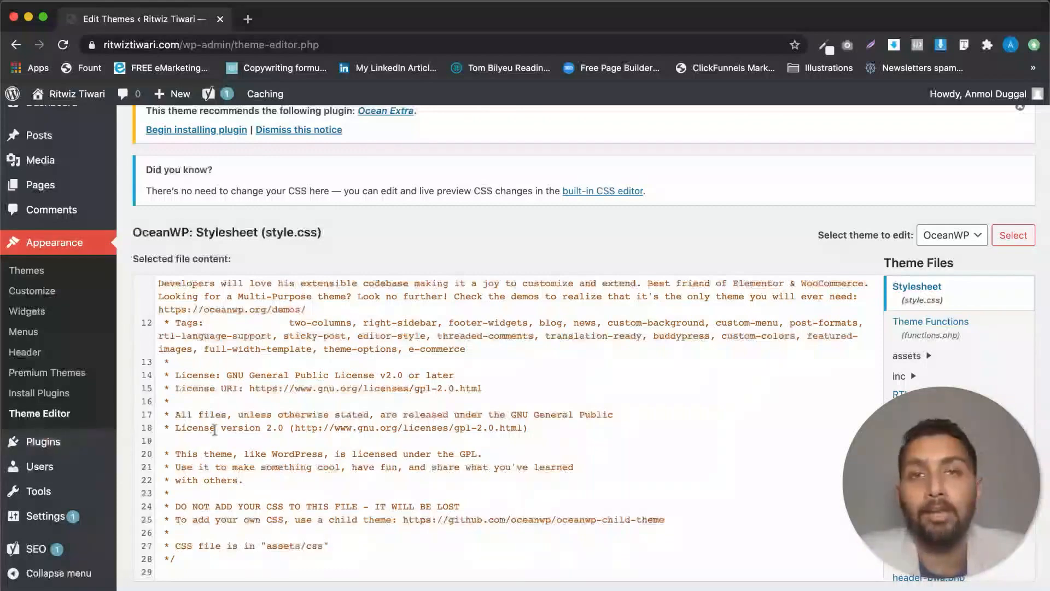
# Step: Return to the list of installed plugins, review it, and bring up the Yoast SEO options
pyautogui.click(64, 440)
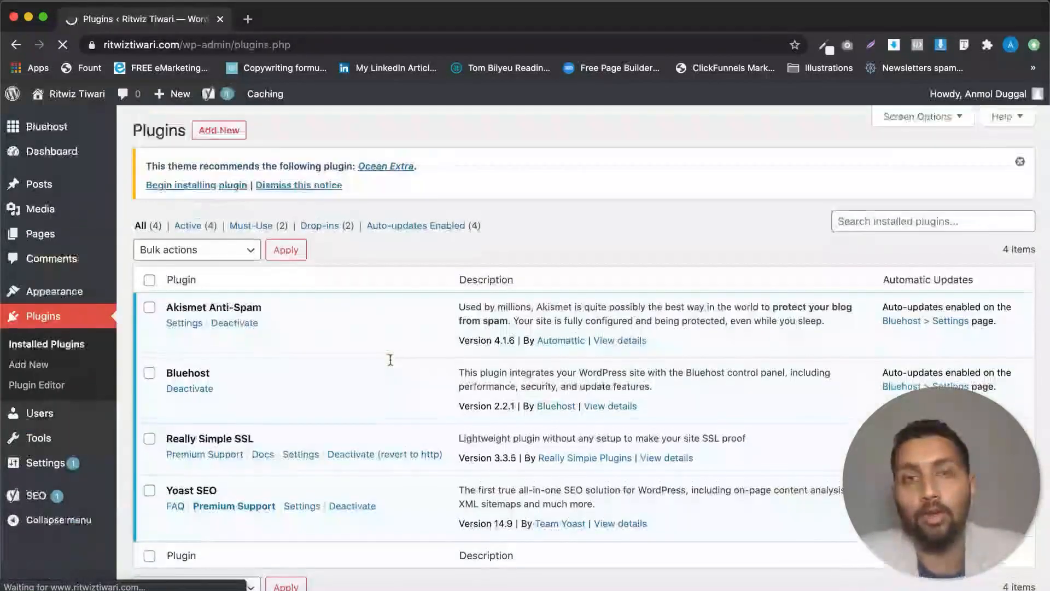
pyautogui.scroll(-2, 390, 359)
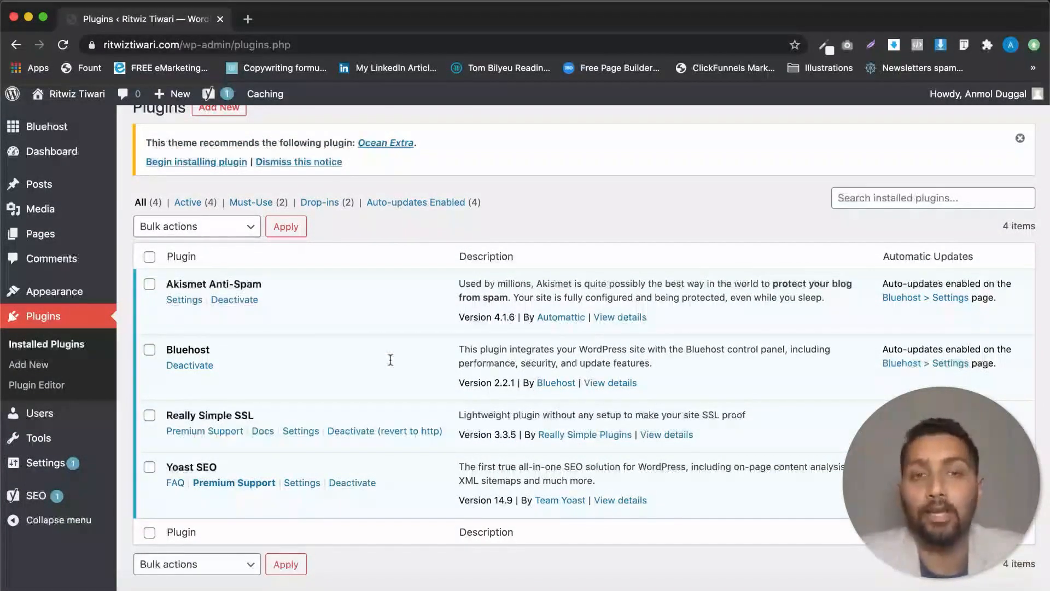
pyautogui.moveTo(50, 498)
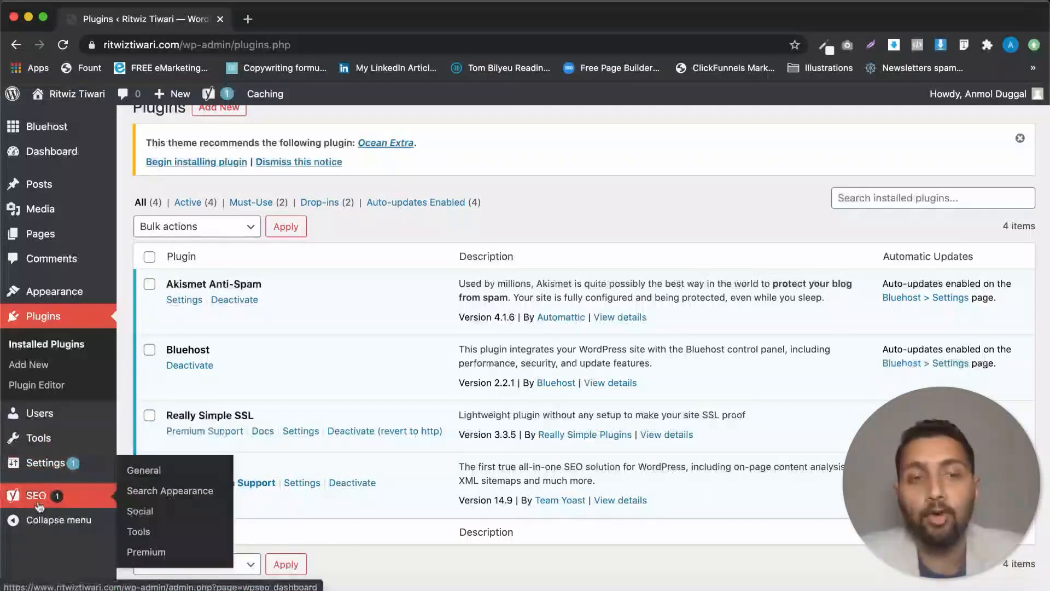